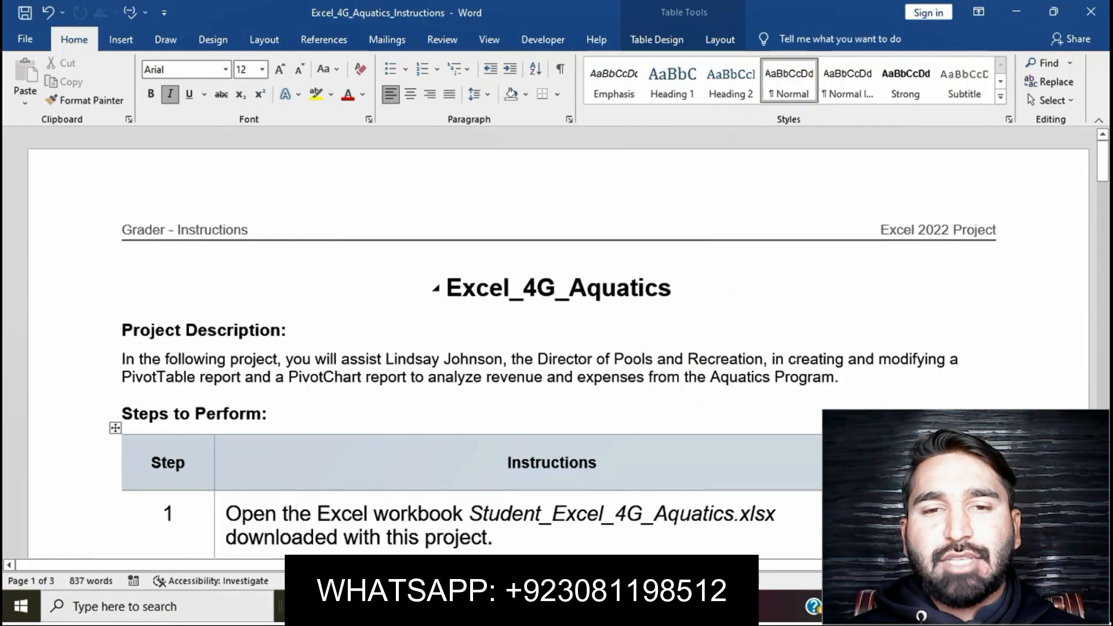
Highlight the Excel_4G_Aquatics title and the step 1 instruction text in yellow.
left_click_drag(435, 288, 686, 290)
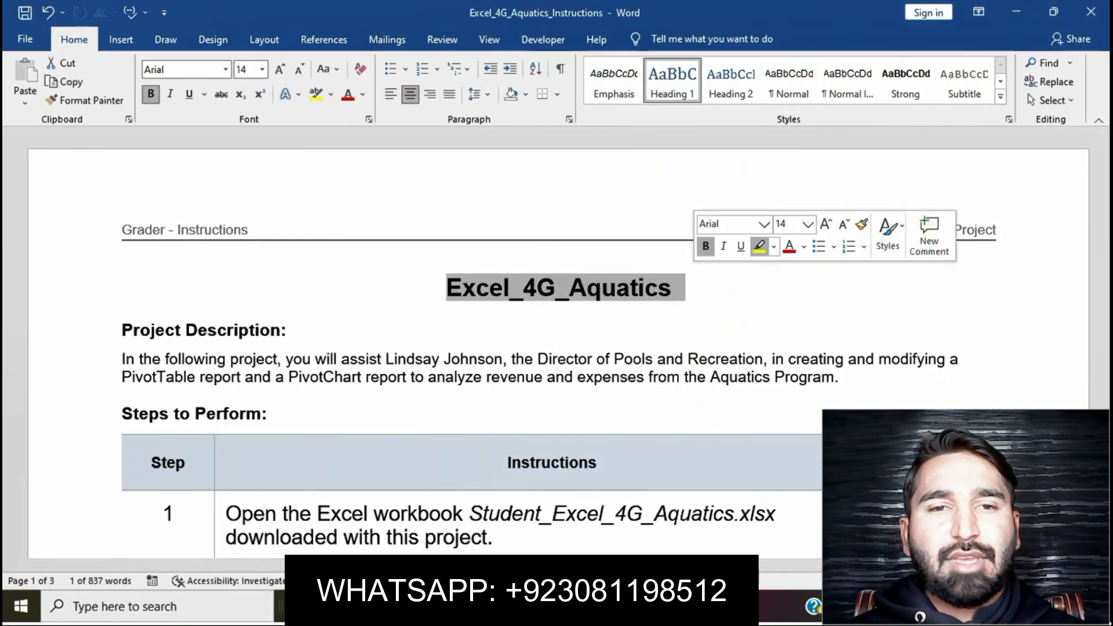
left_click(759, 246)
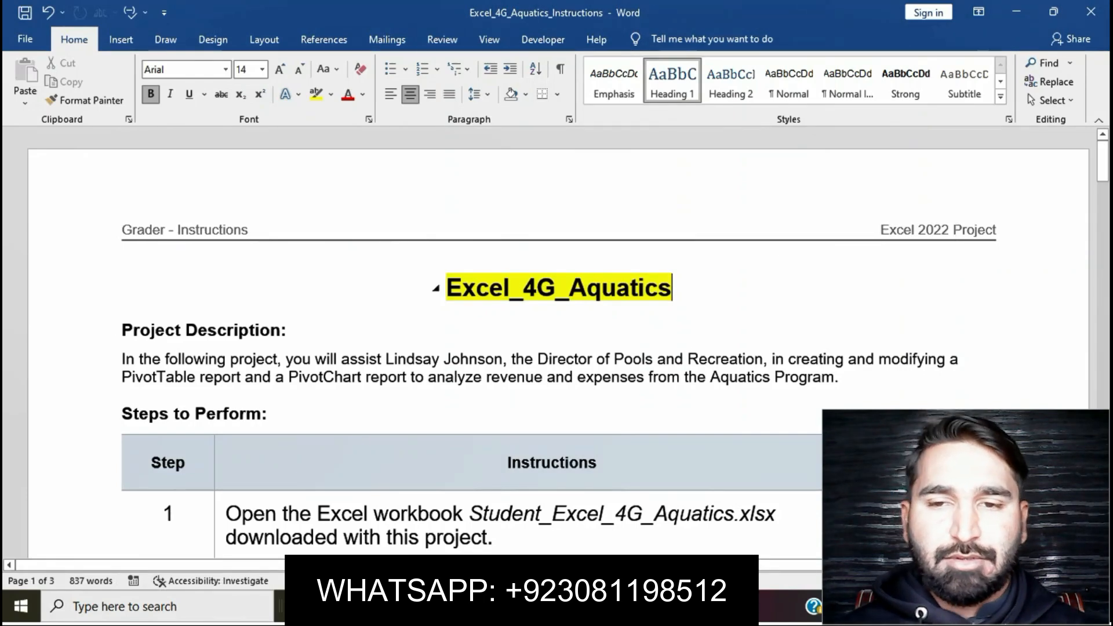
scroll(556, 348, "down", 5)
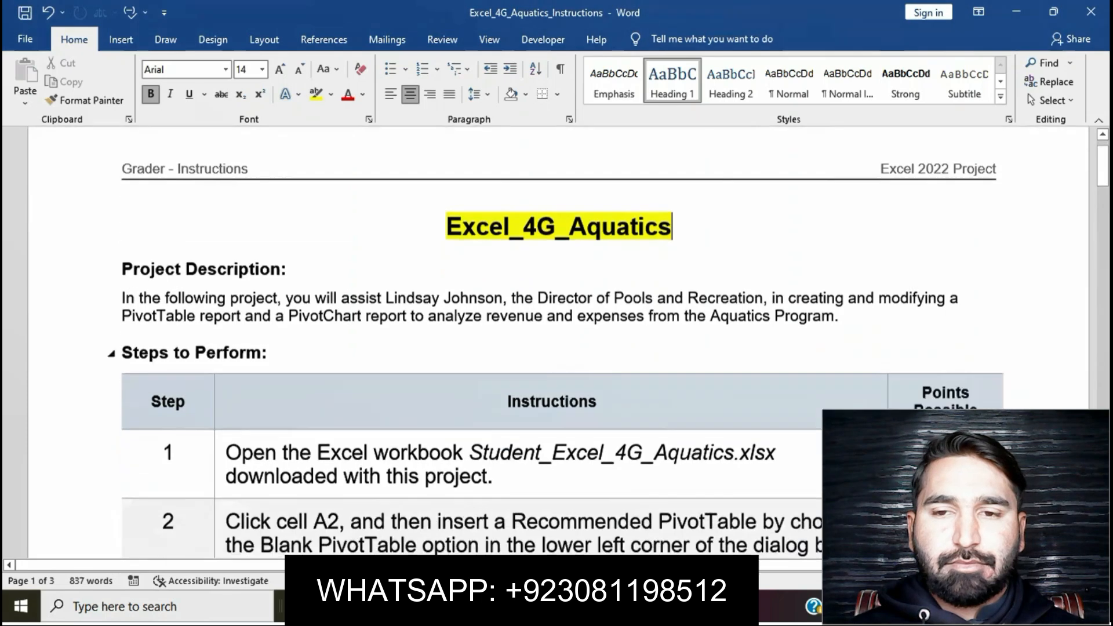
scroll(557, 348, "down", 3)
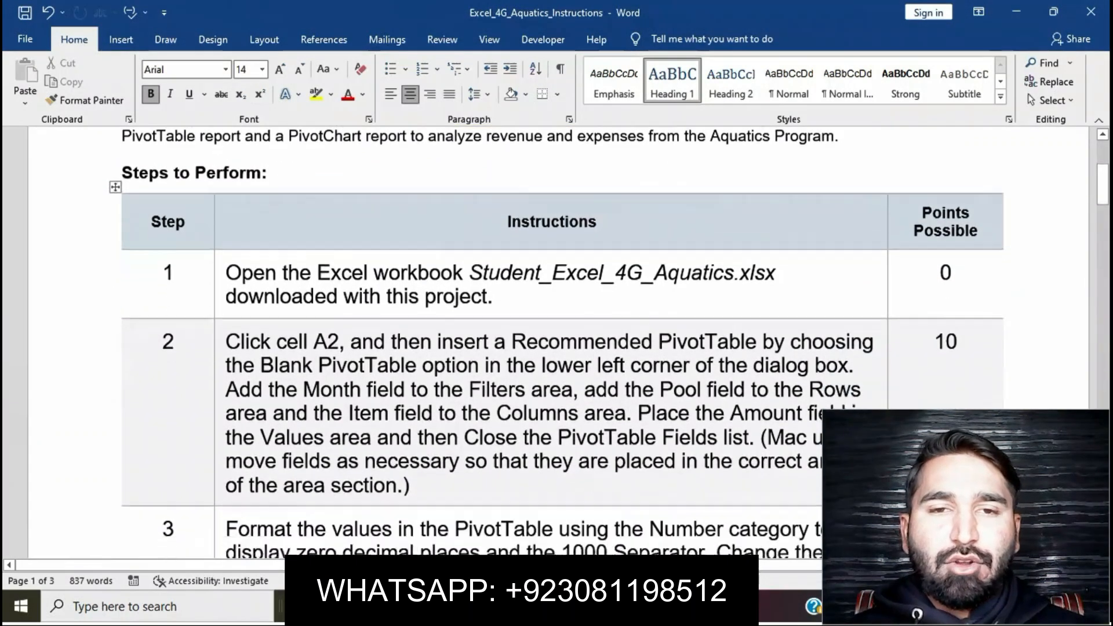
left_click(226, 268)
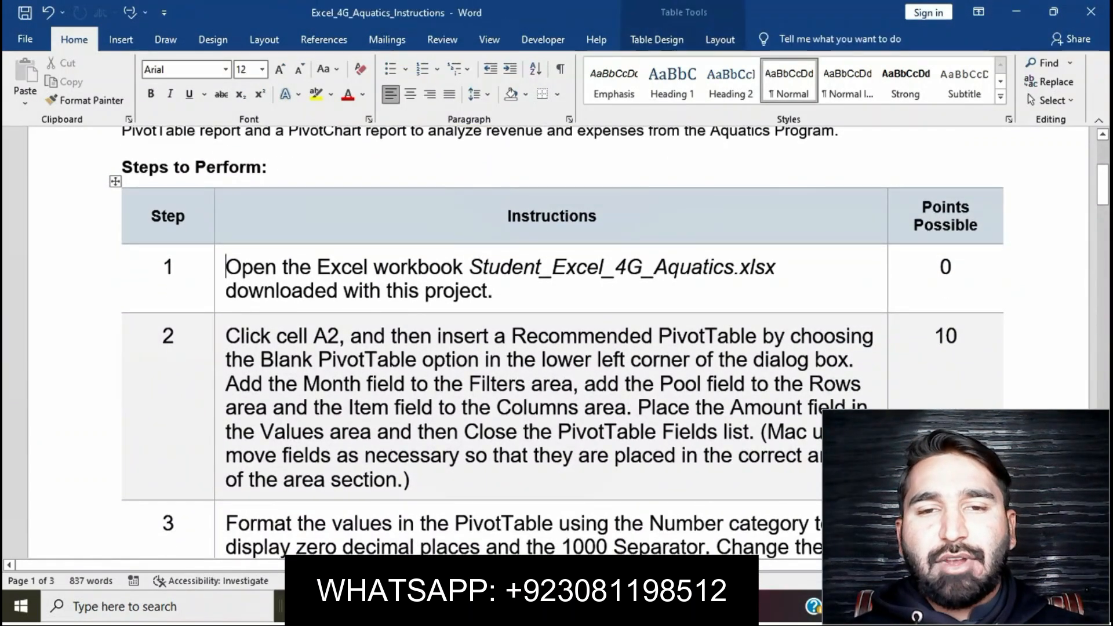
left_click(221, 269)
left_click(286, 245)
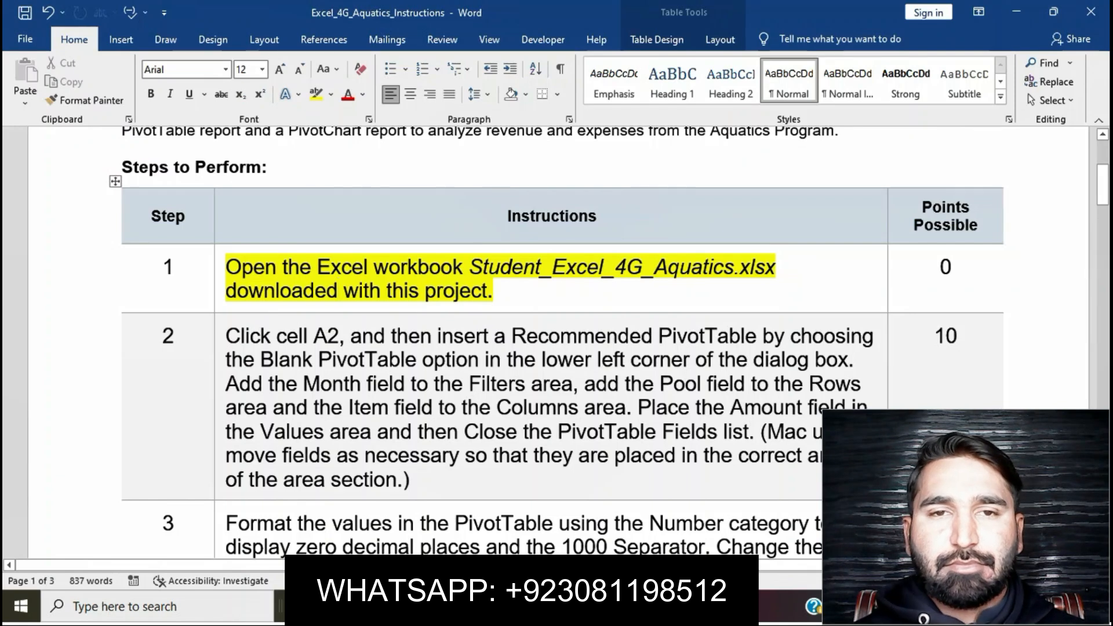
Switch to the Aquatics workbook in Excel and review the Aquatics Revenue data down to its last row.
key("alt+Tab")
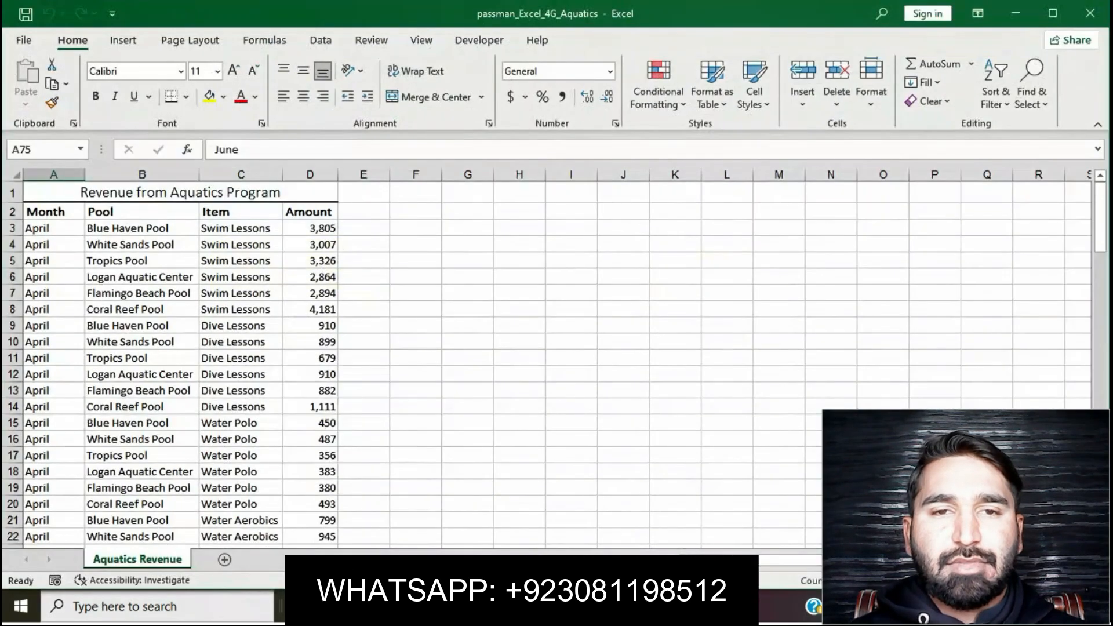
scroll(547, 364, "down", 20)
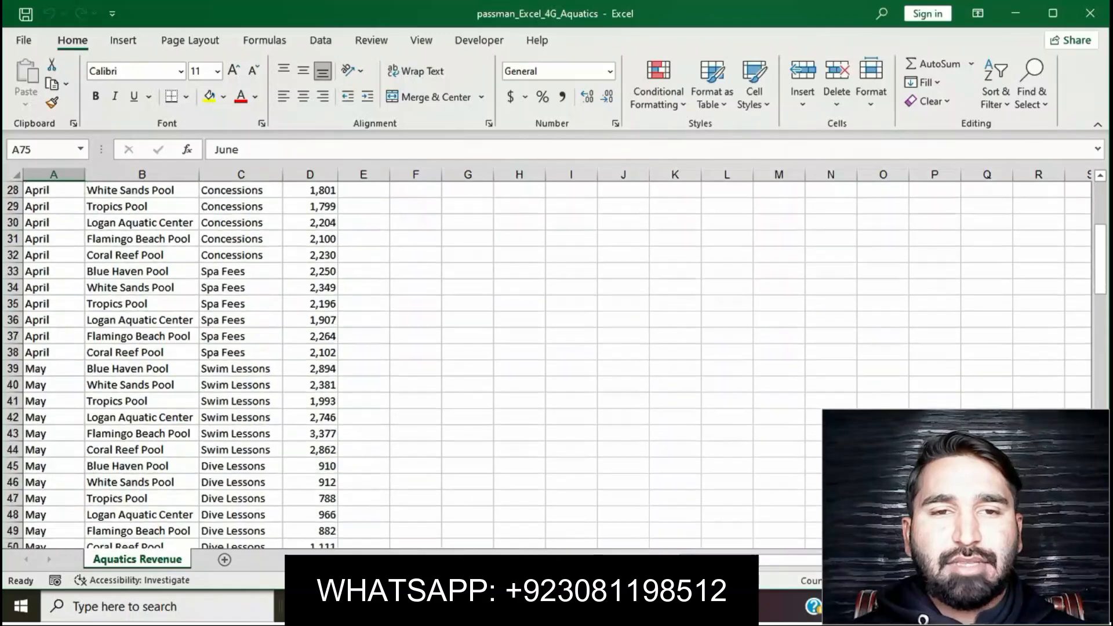
scroll(520, 433, "down", 7)
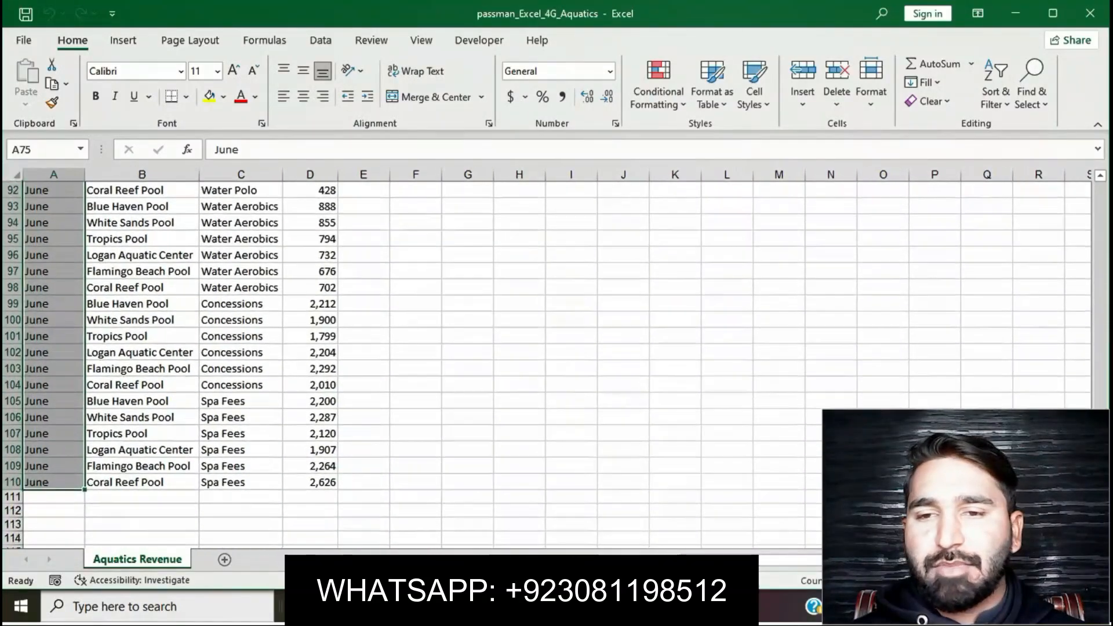
left_click(519, 432)
scroll(519, 432, "up", 8)
scroll(547, 364, "up", 20)
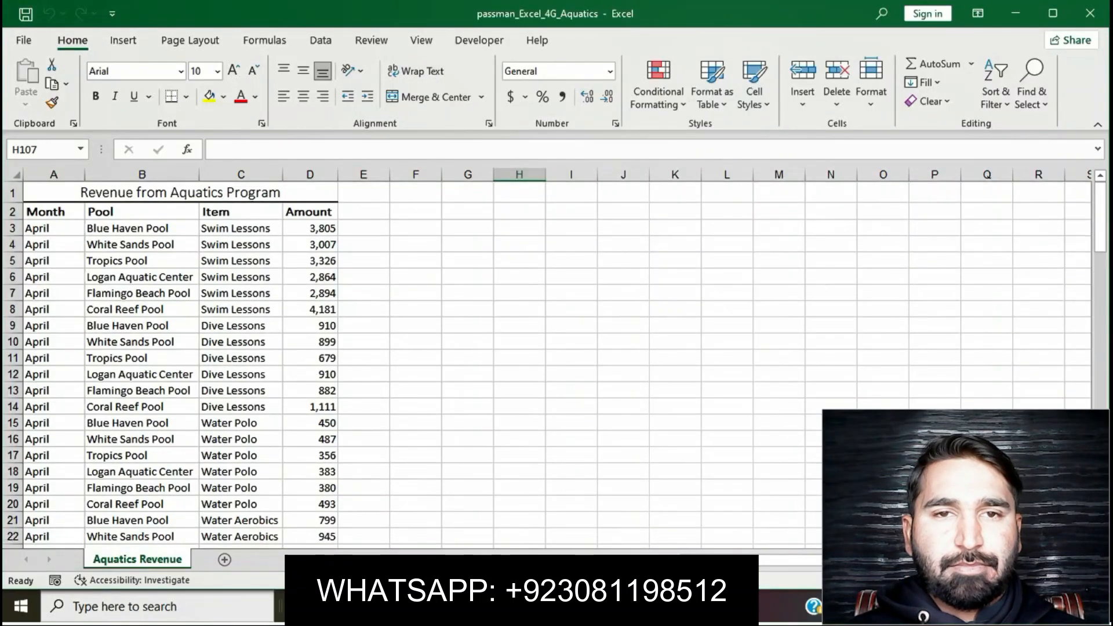
Return to the Word instructions and remove the yellow highlight from the step 1 text.
key("alt+Tab")
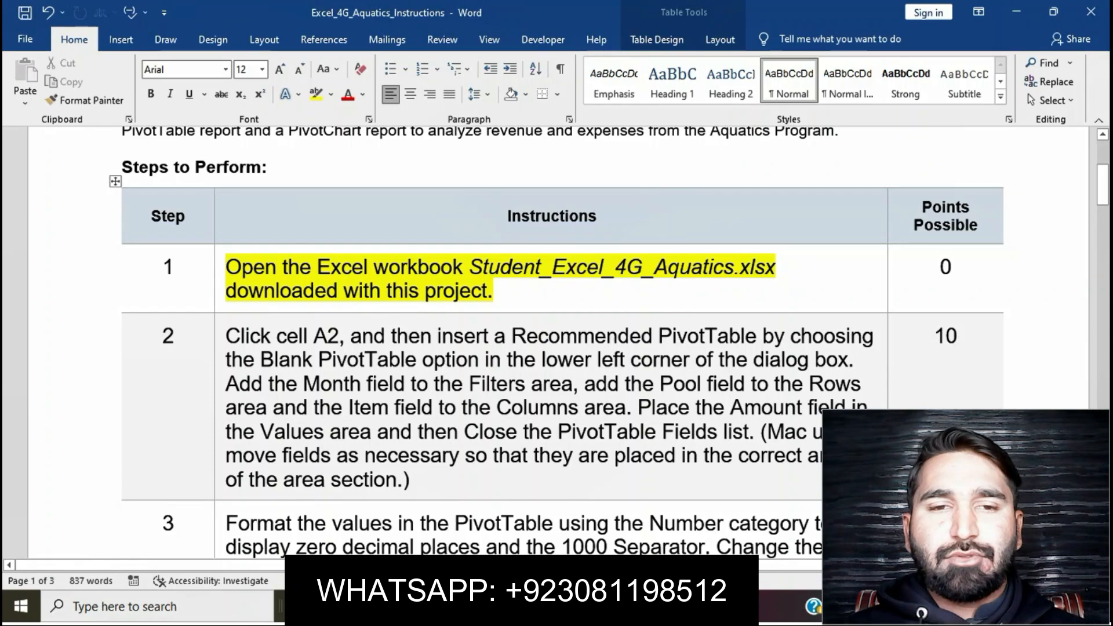
triple_click(338, 290)
left_click(288, 243)
left_click(494, 290)
Highlight the whole step 2 instruction paragraph in yellow.
scroll(388, 360, "down", 3)
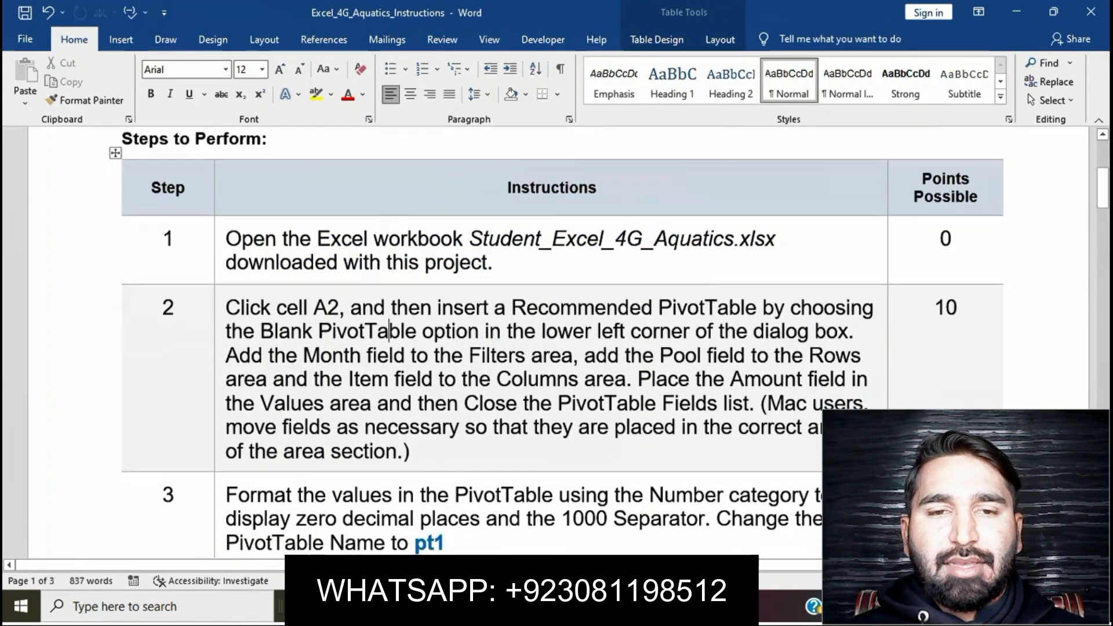
scroll(389, 359, "down", 1)
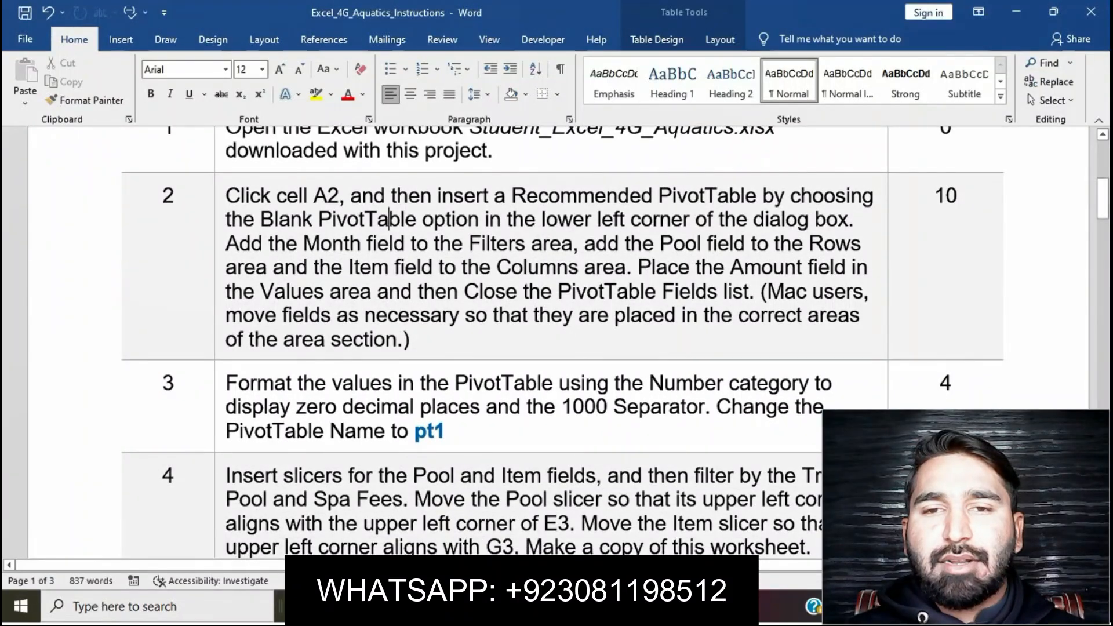
triple_click(338, 291)
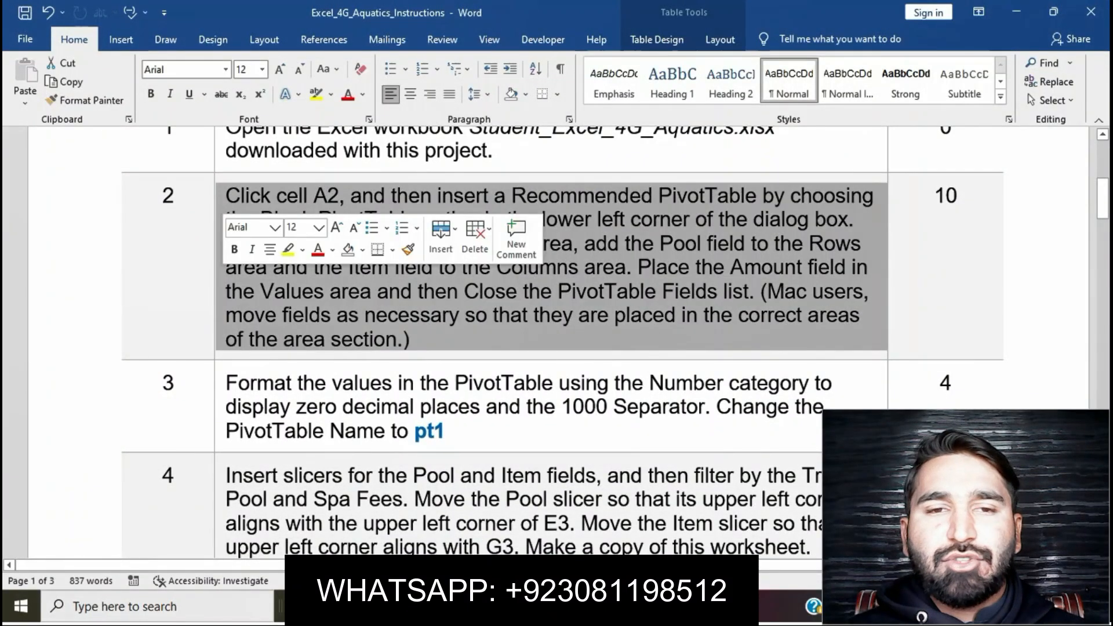
left_click(288, 249)
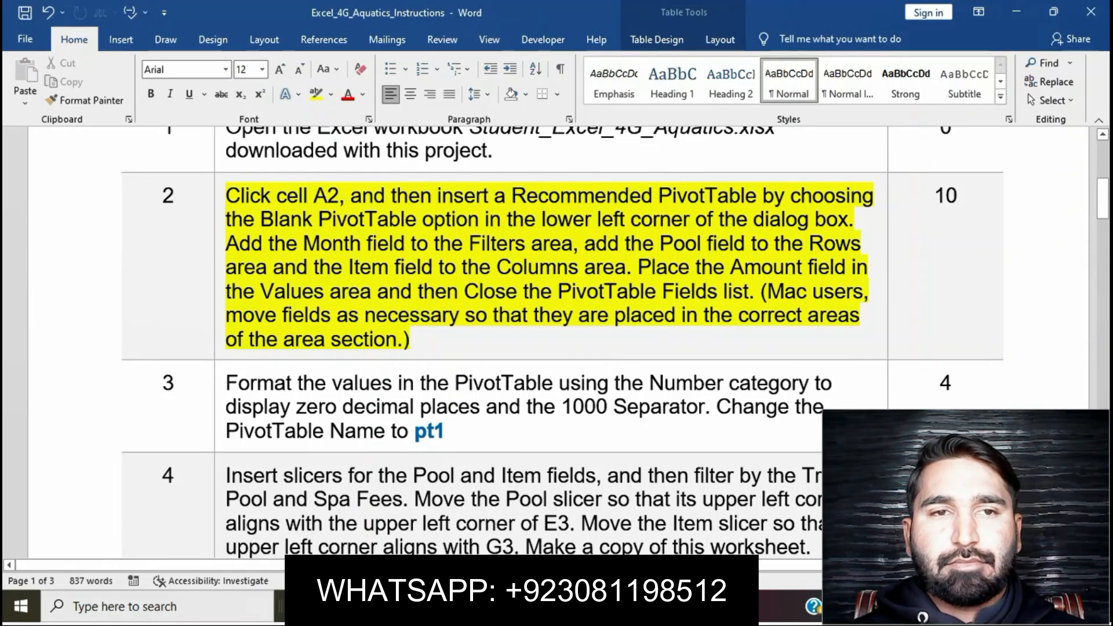
Select the first sentence of step 2 for reference and switch to the Excel workbook with cell A2 selected.
left_click_drag(226, 196, 857, 220)
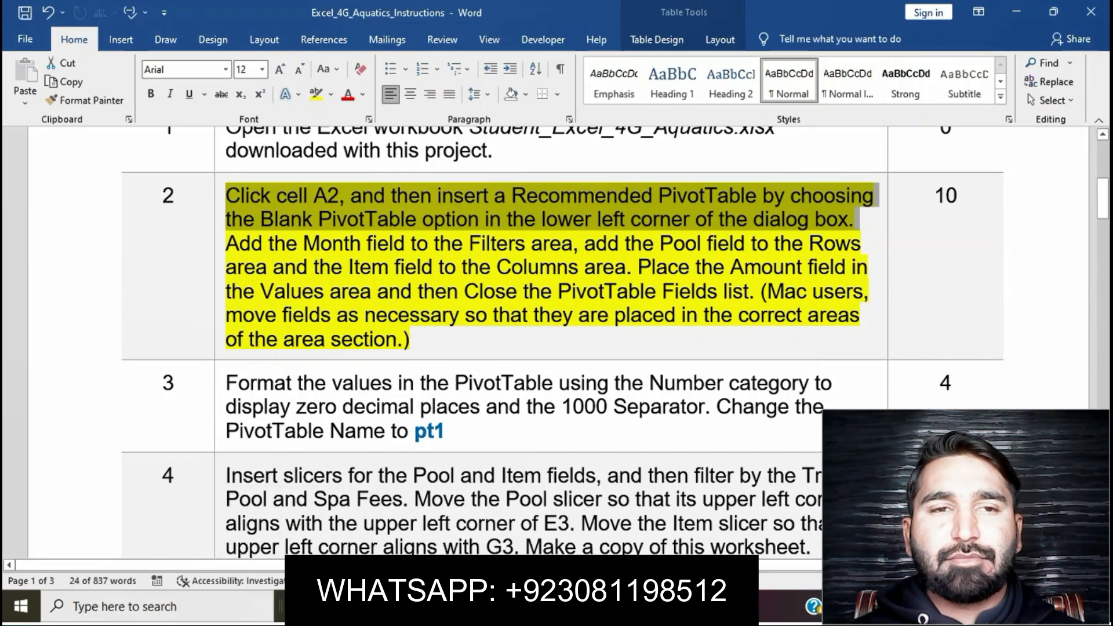
key("alt+Tab")
key("alt+Tab")
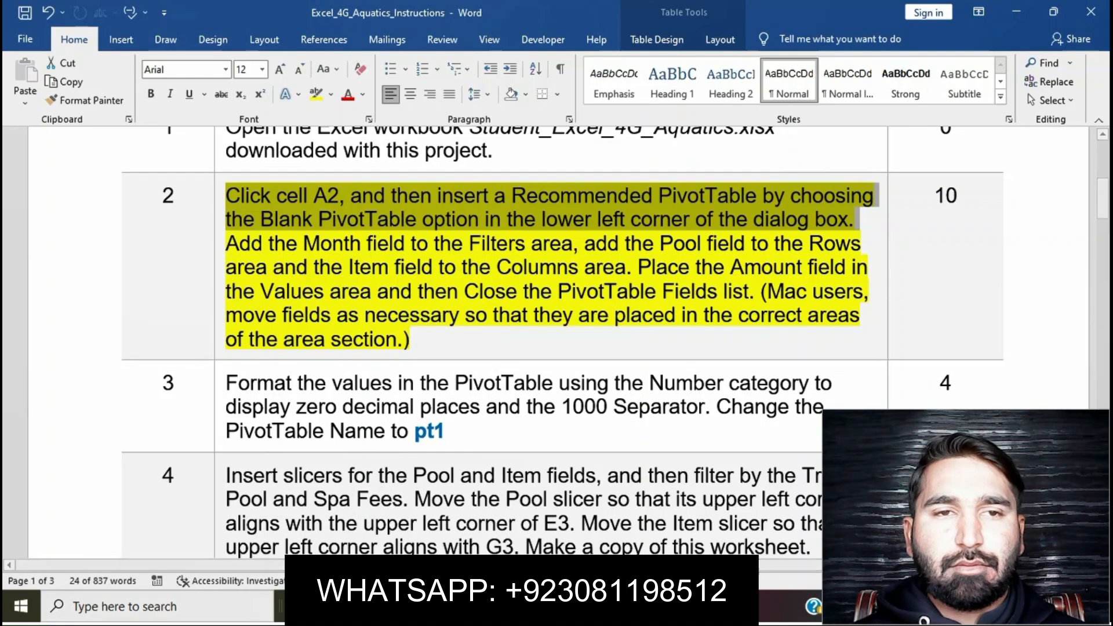
key("alt+Tab")
left_click(124, 40)
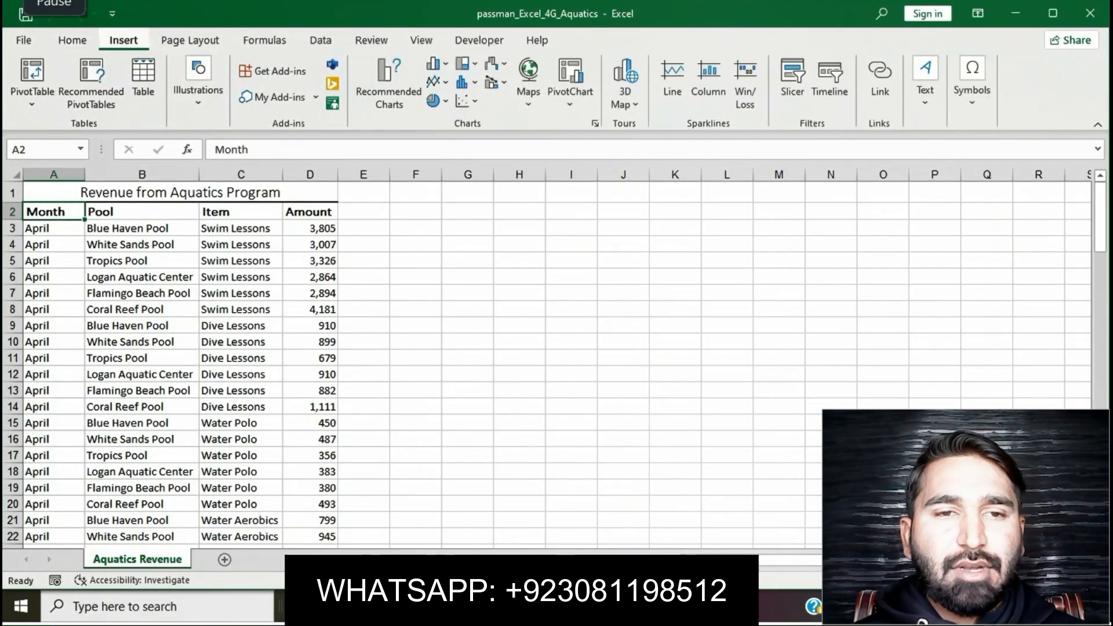
left_click(32, 93)
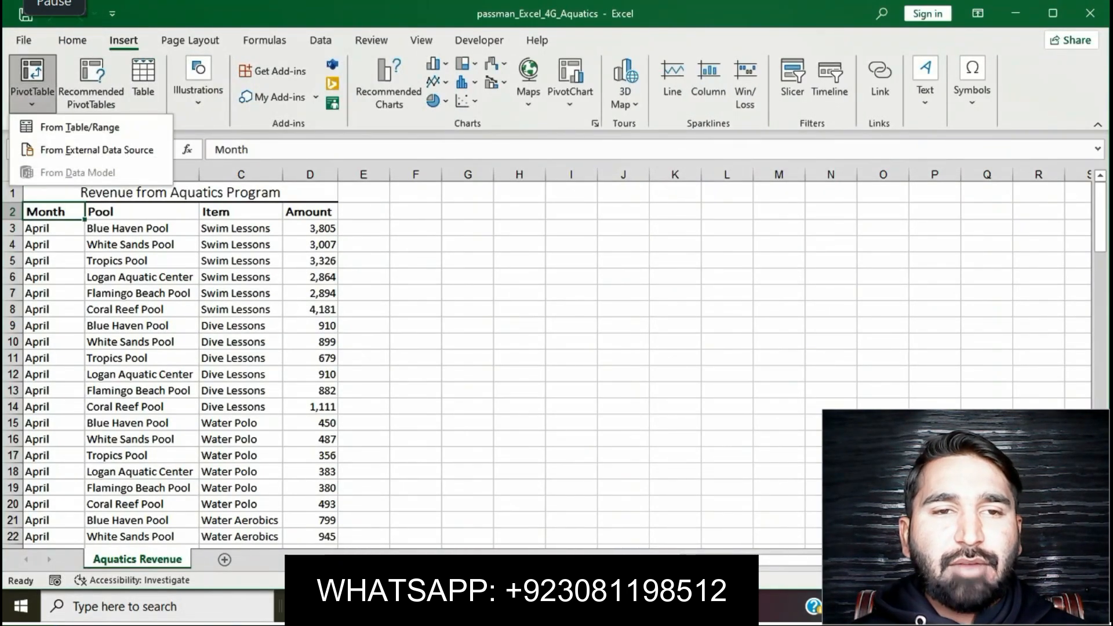
left_click(80, 127)
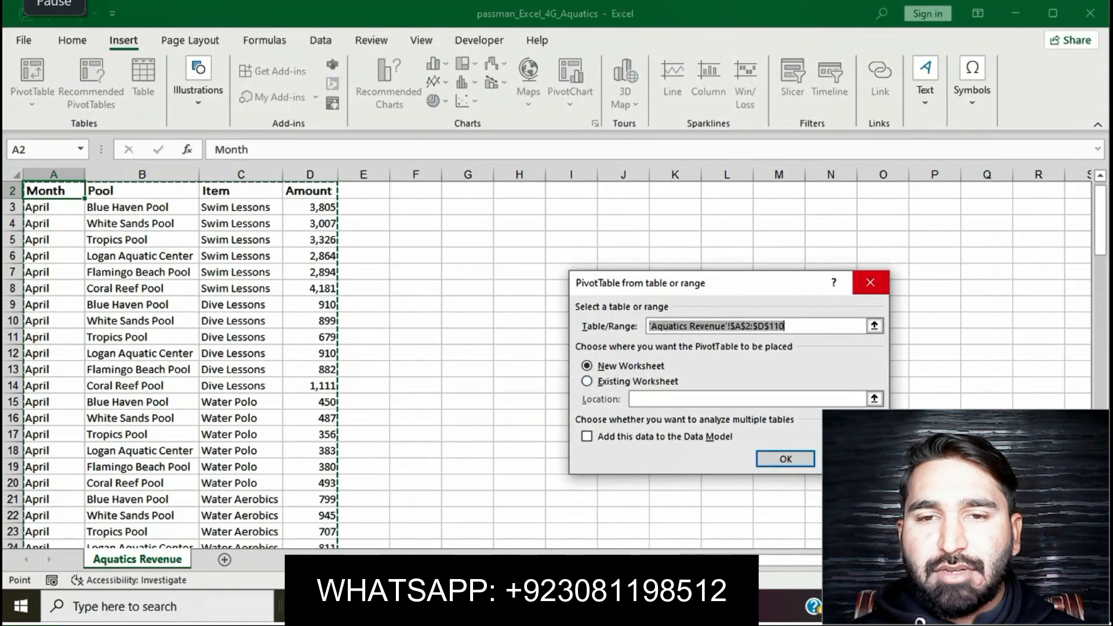
left_click(870, 283)
Recheck step 2 in Word, and in Excel insert a Blank PivotTable through Recommended PivotTables.
key("alt+Tab")
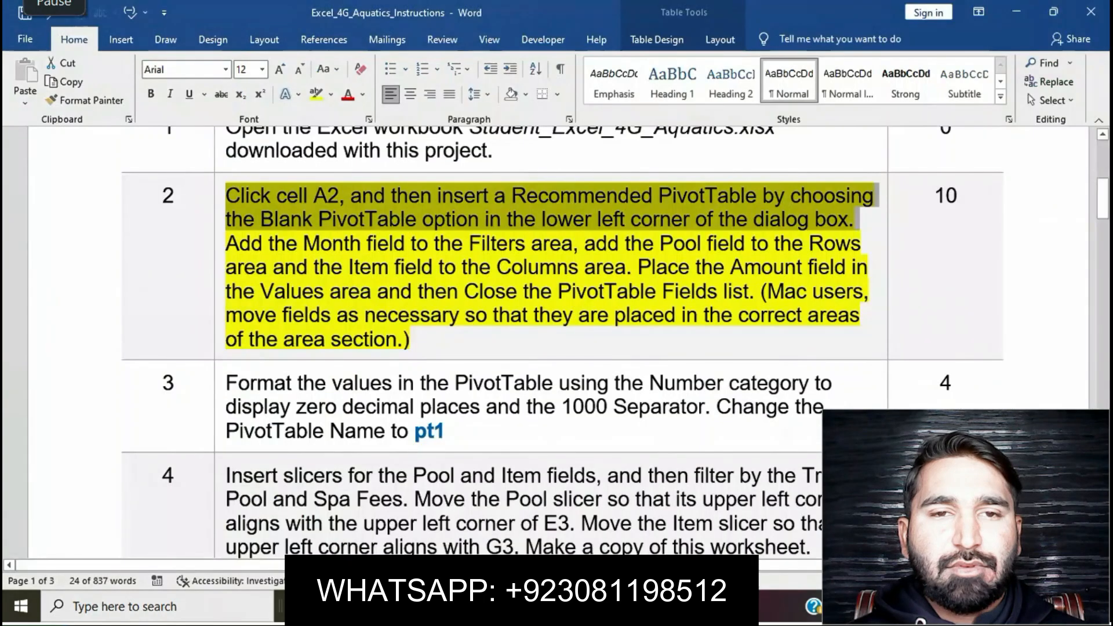
key("alt+Tab")
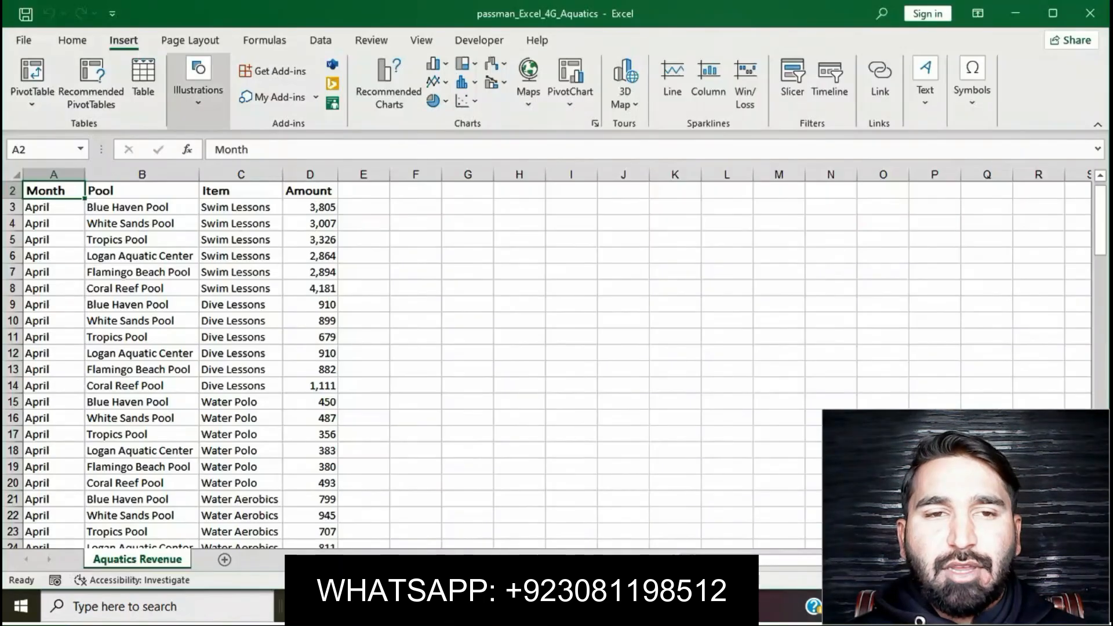
left_click(91, 92)
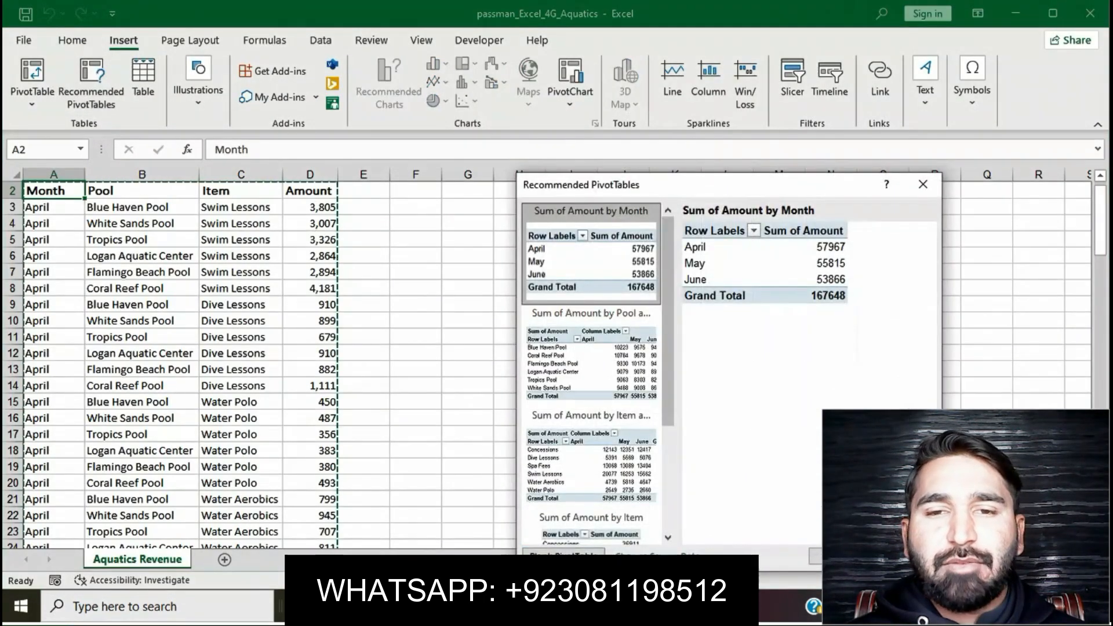
left_click(582, 552)
Select the Month field instruction in Word, and in Excel add Month to the PivotTable's Filters area.
key("alt+Tab")
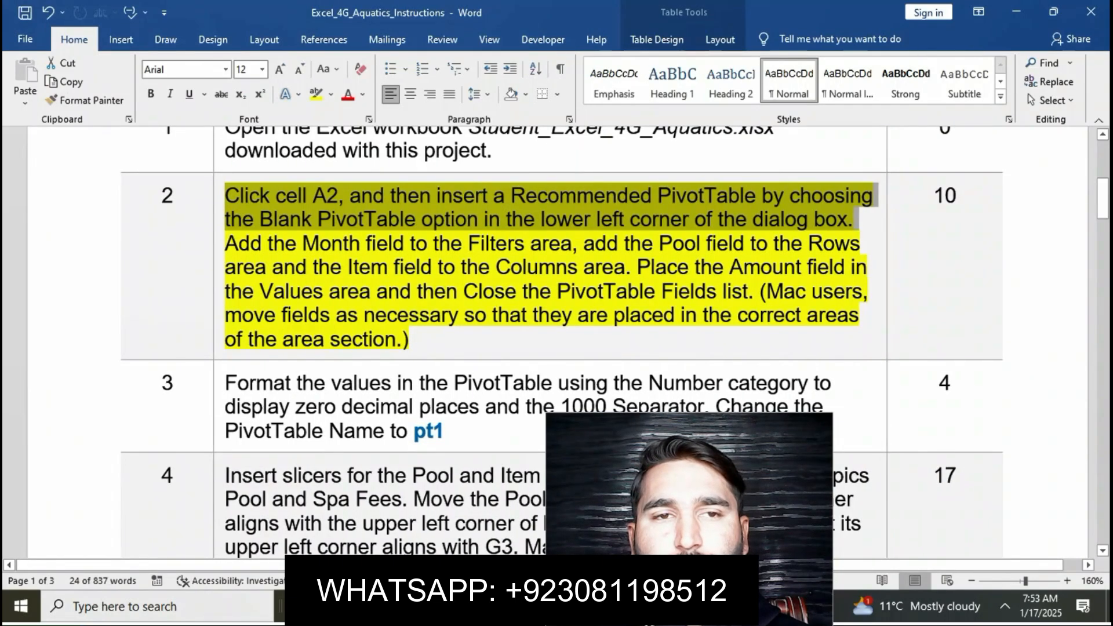
left_click_drag(230, 242, 572, 244)
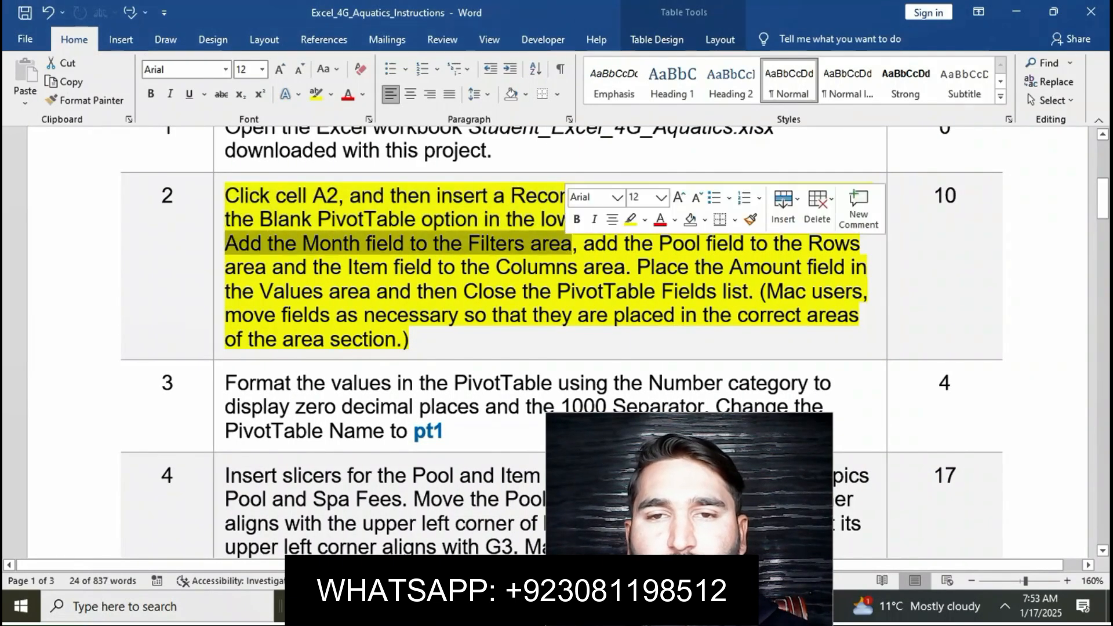
left_click(616, 606)
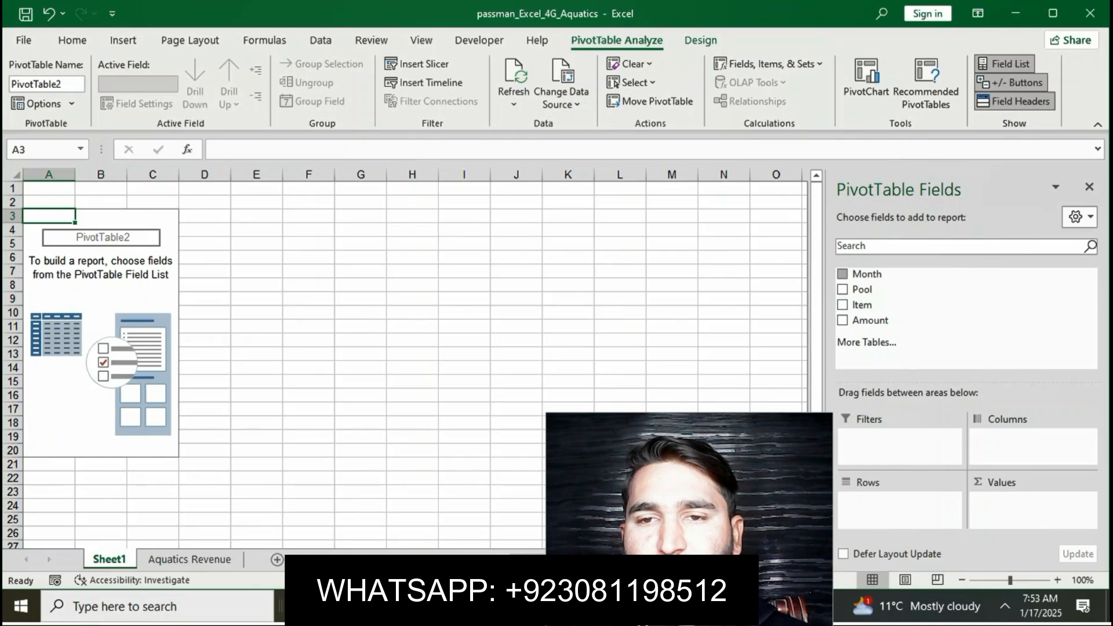
left_click_drag(866, 274, 899, 445)
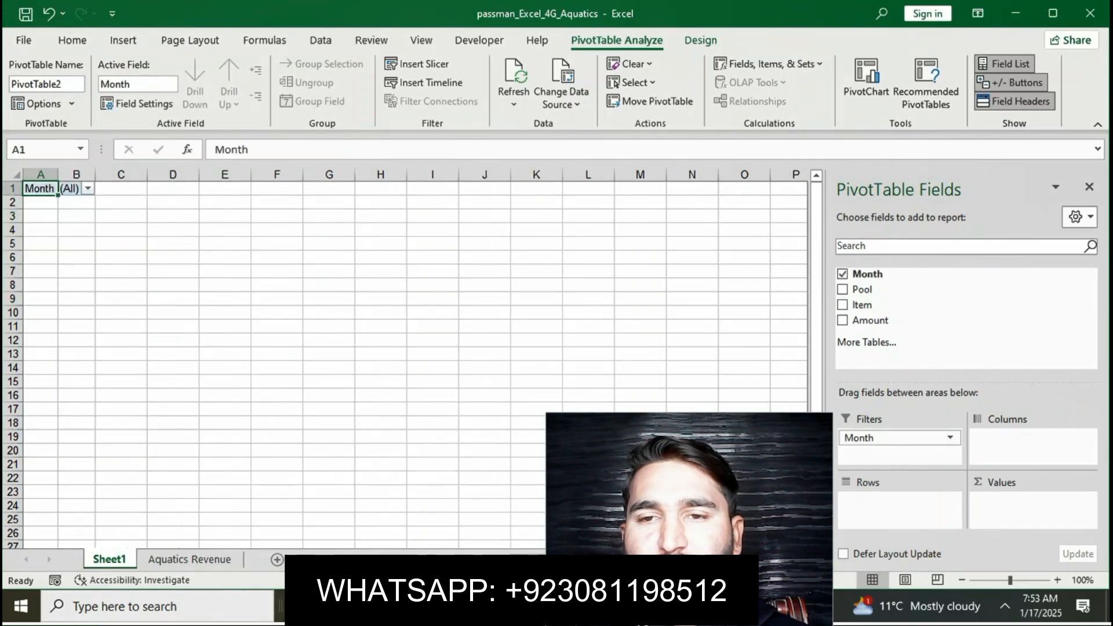
Select the Pool field instruction in Word, and in Excel add Pool to the PivotTable's Rows area.
key("alt+Tab")
left_click_drag(584, 244, 272, 268)
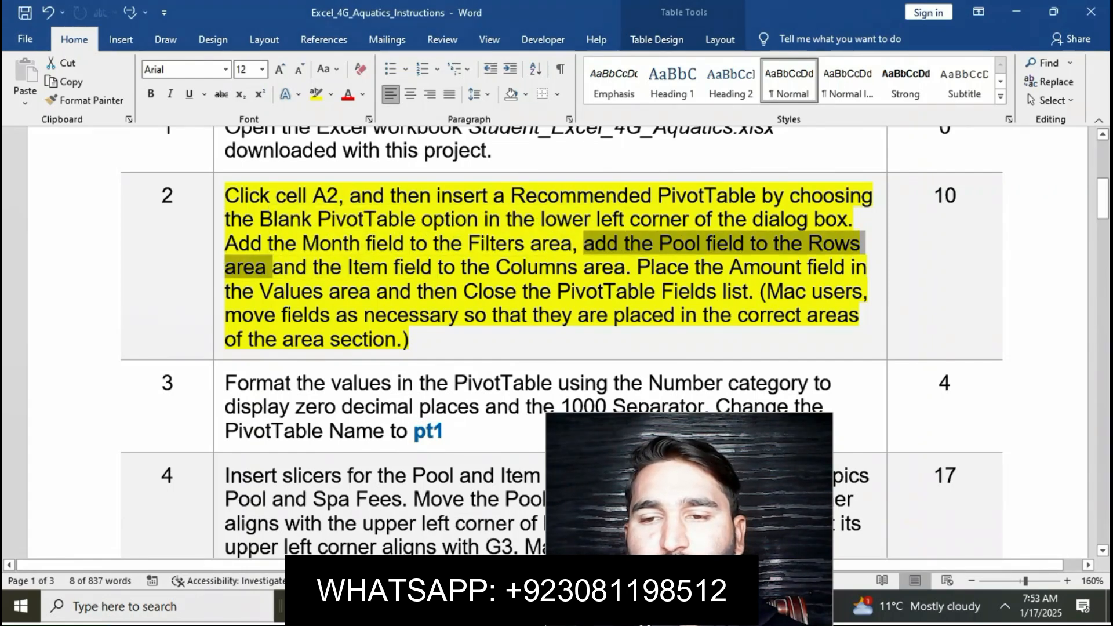
key("alt+Tab")
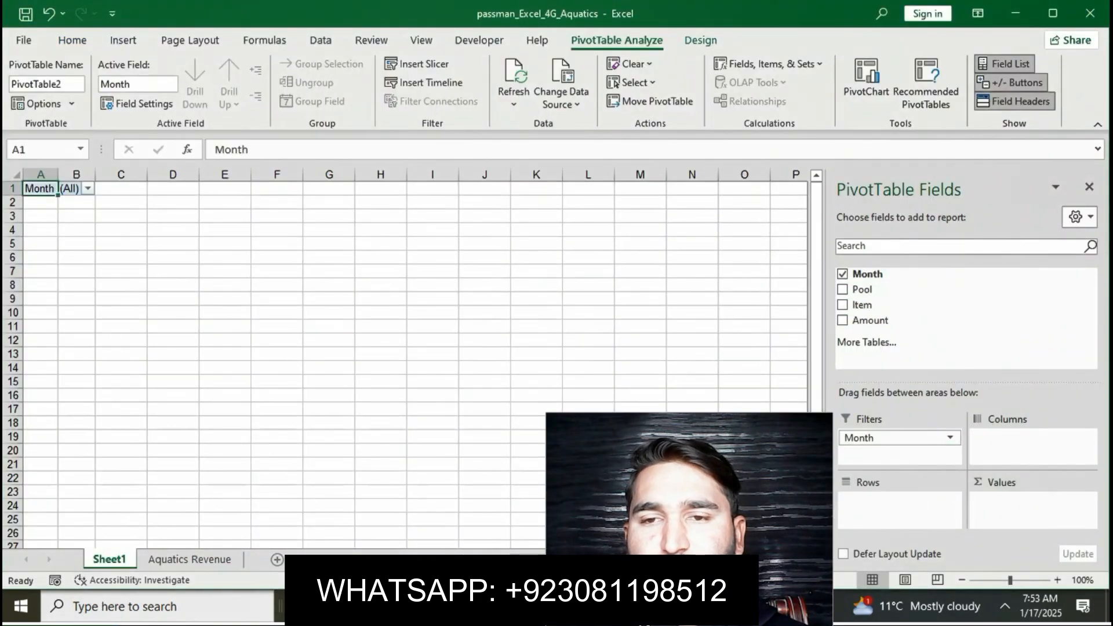
left_click_drag(862, 290, 900, 510)
Select the Item field instruction in Word, and in Excel add Item to the PivotTable's Columns area.
key("alt+Tab")
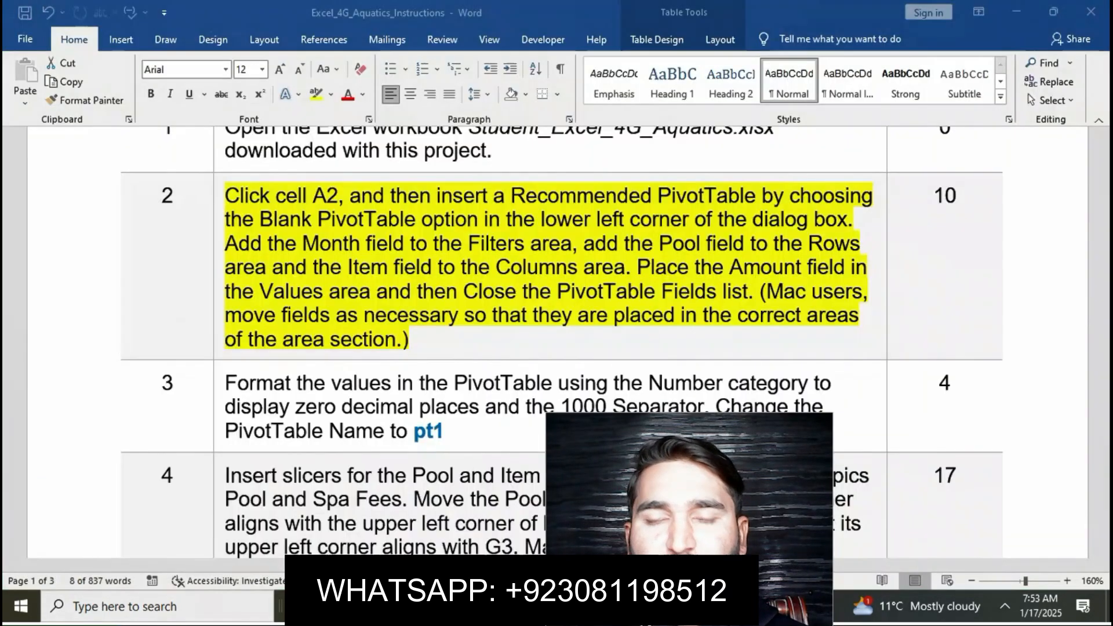
left_click_drag(272, 267, 625, 266)
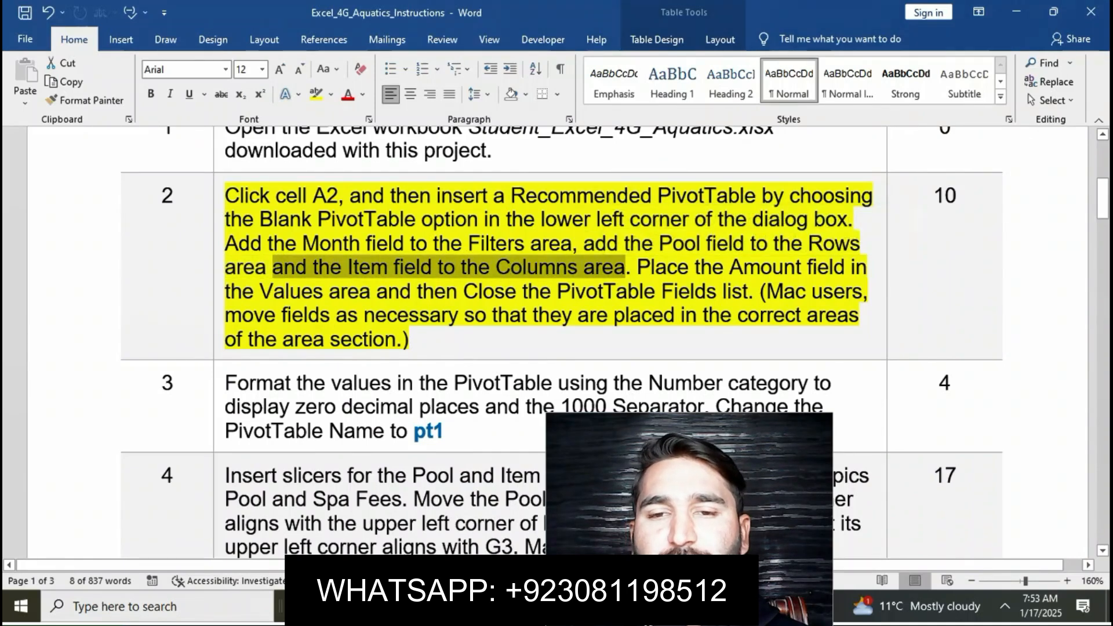
key("alt+Tab")
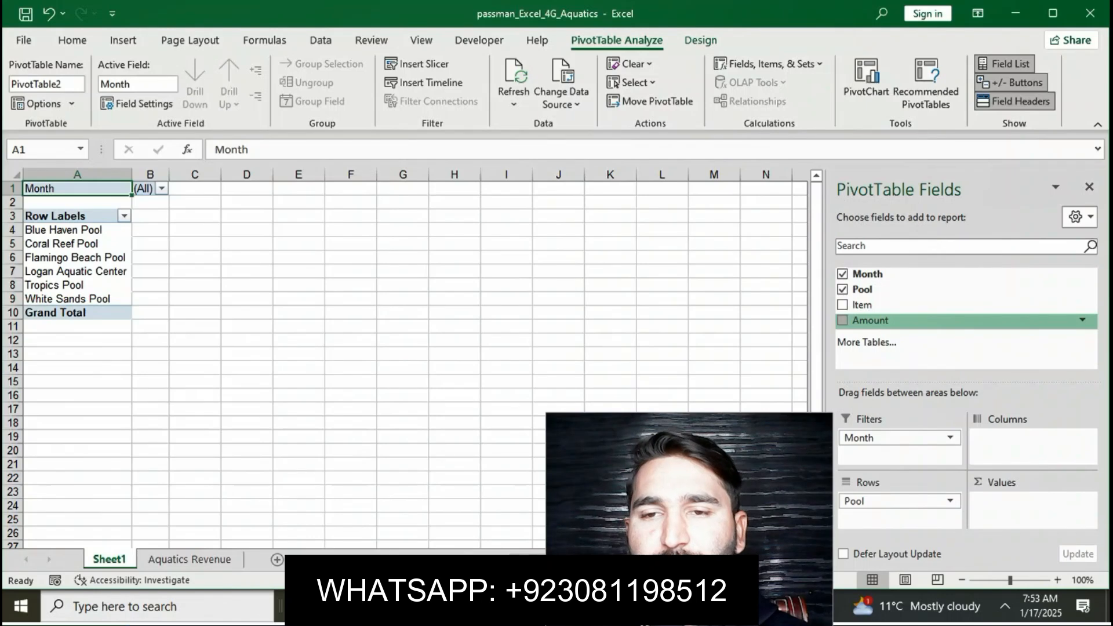
left_click_drag(862, 305, 1020, 441)
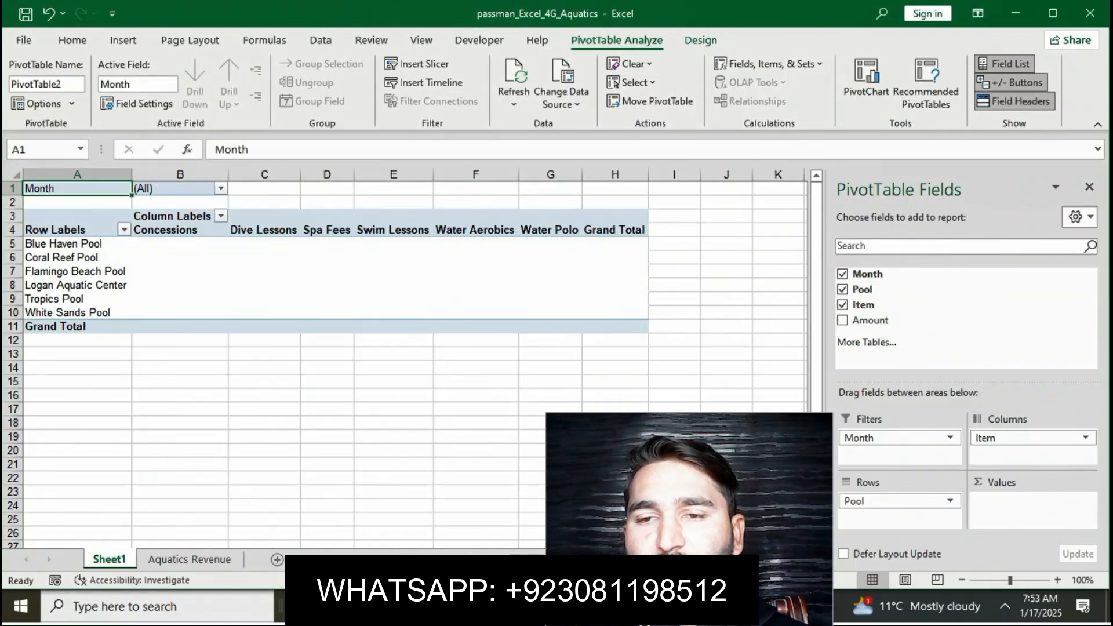
Select the Amount field instruction in Word, and in Excel add Amount to the PivotTable's Values area.
key("alt+Tab")
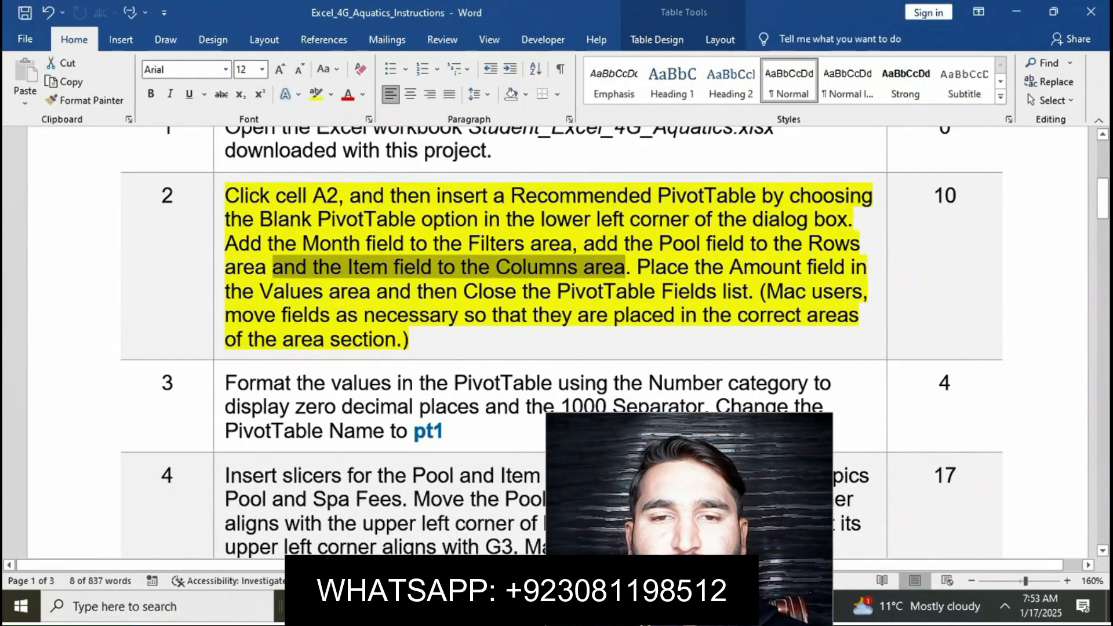
left_click_drag(637, 267, 375, 291)
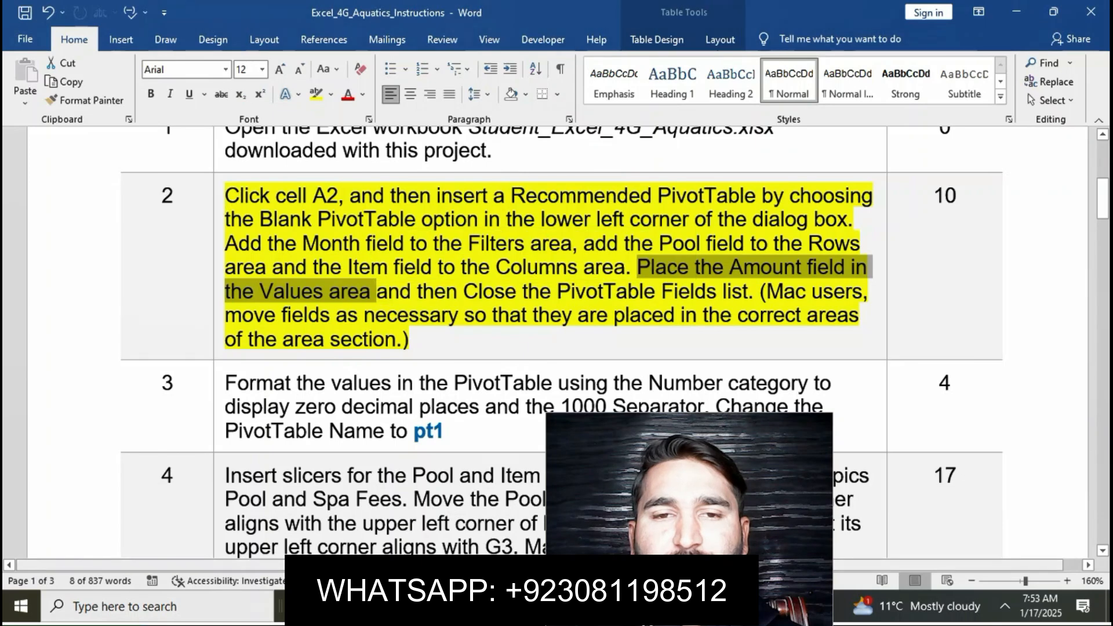
key("alt+Tab")
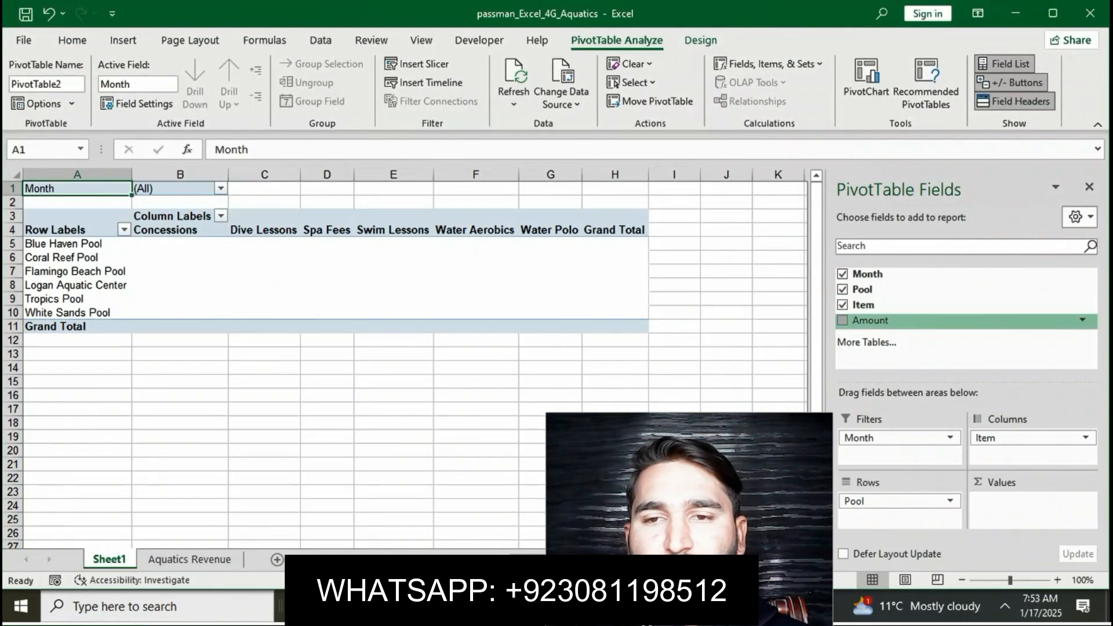
left_click(843, 320)
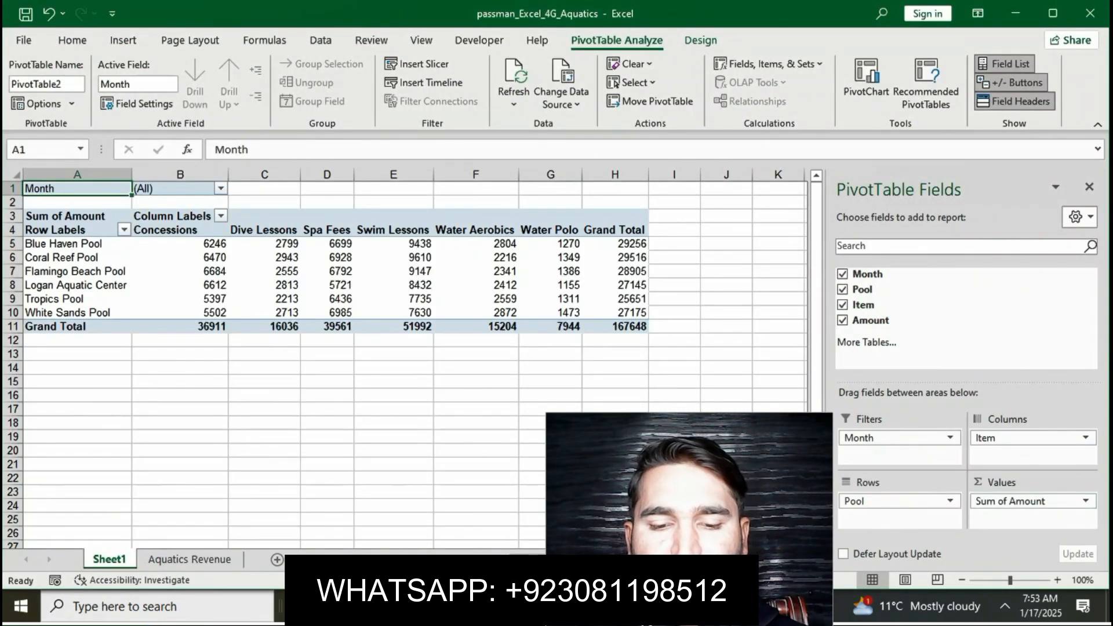
Select the instruction about closing the field list in Word, and in Excel close the PivotTable Fields list.
key("alt+Tab")
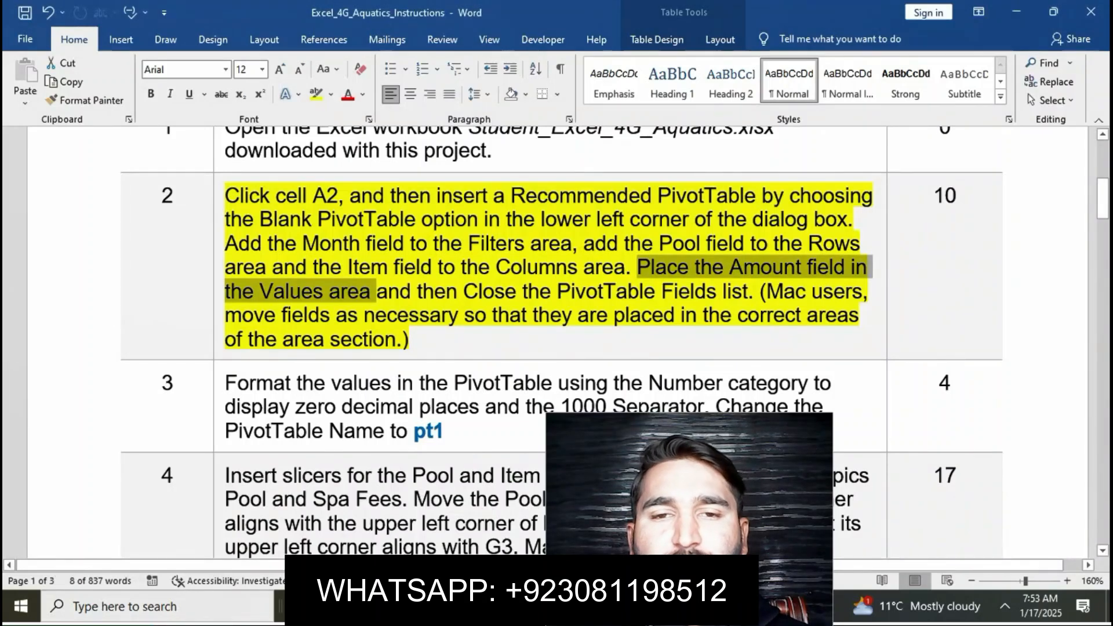
key("Right")
key("ctrl+shift+Right")
key("ctrl+shift+Right")
key("ctrl+shift+Right")
key("ctrl+shift+Right")
key("ctrl+shift+Right")
key("ctrl+shift+Right")
key("ctrl+shift+Right")
key("ctrl+shift+Right")
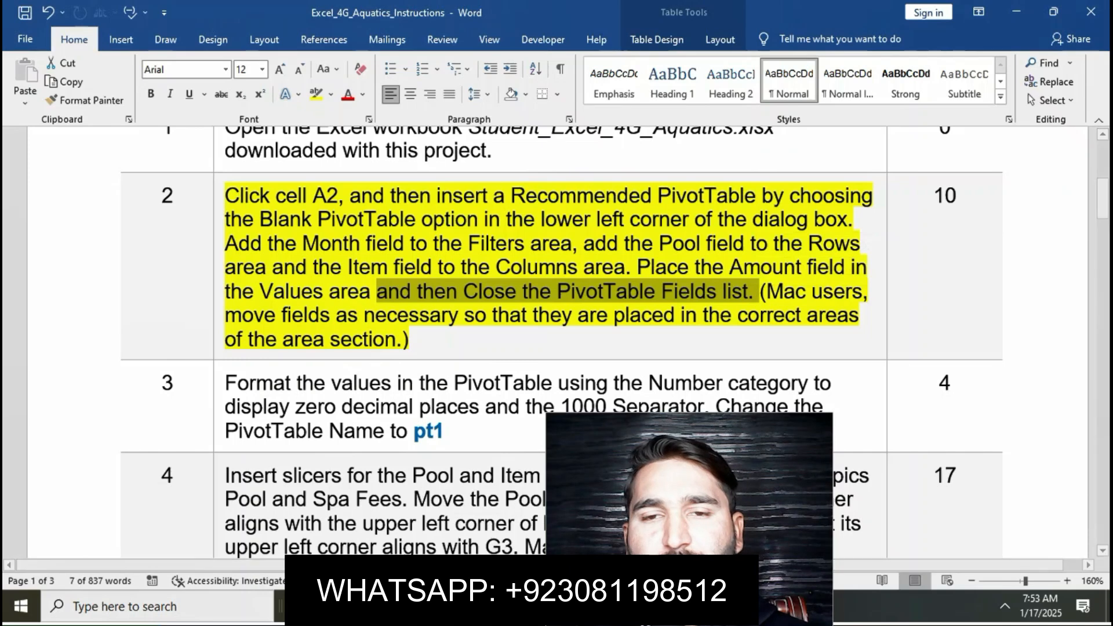
key("alt+Tab")
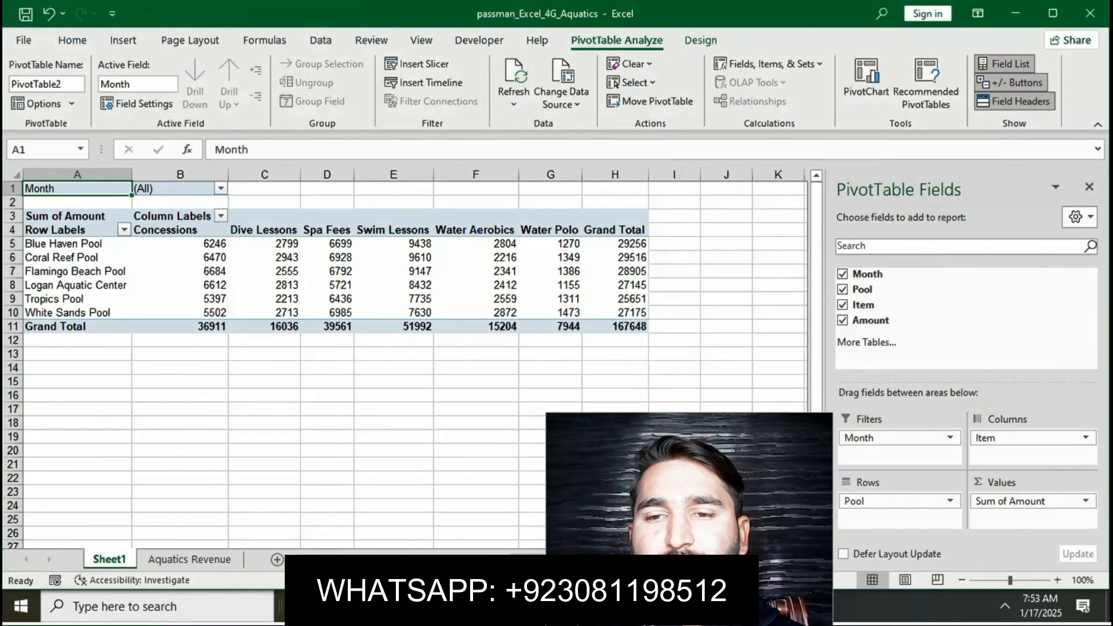
left_click(1089, 187)
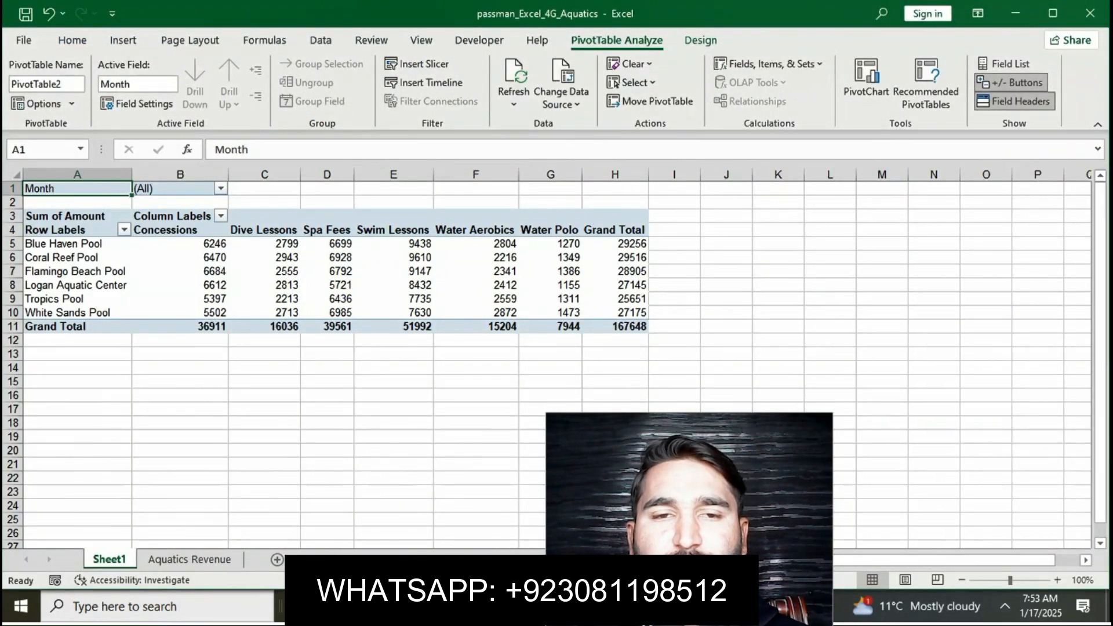
In the Word instructions, remove the yellow highlight from step 2 and highlight step 3 in yellow.
key("alt+Tab")
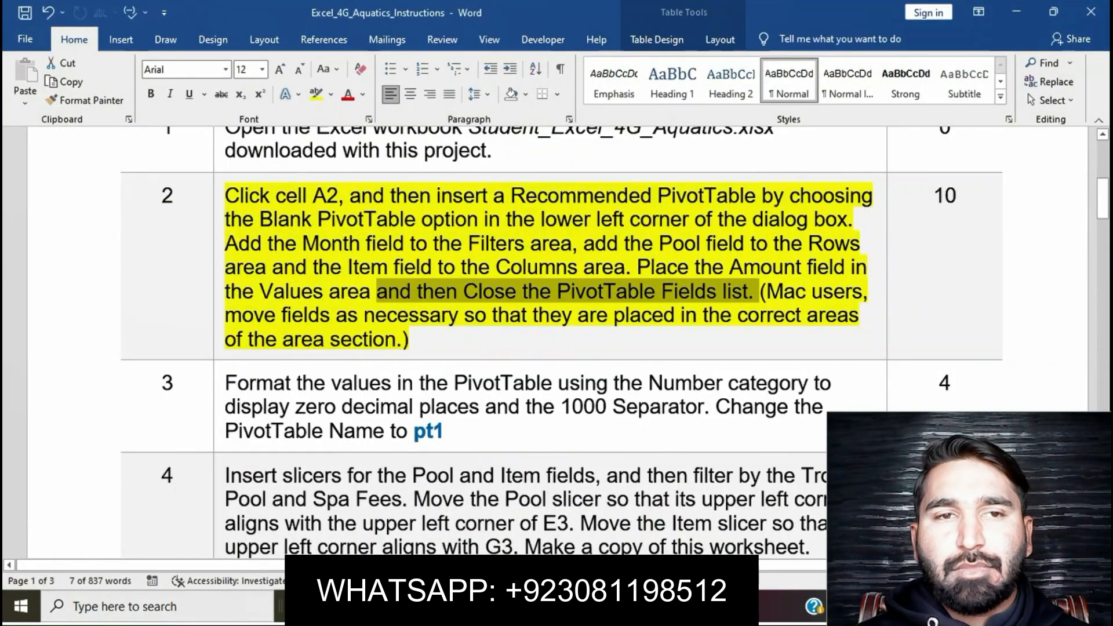
left_click(549, 317)
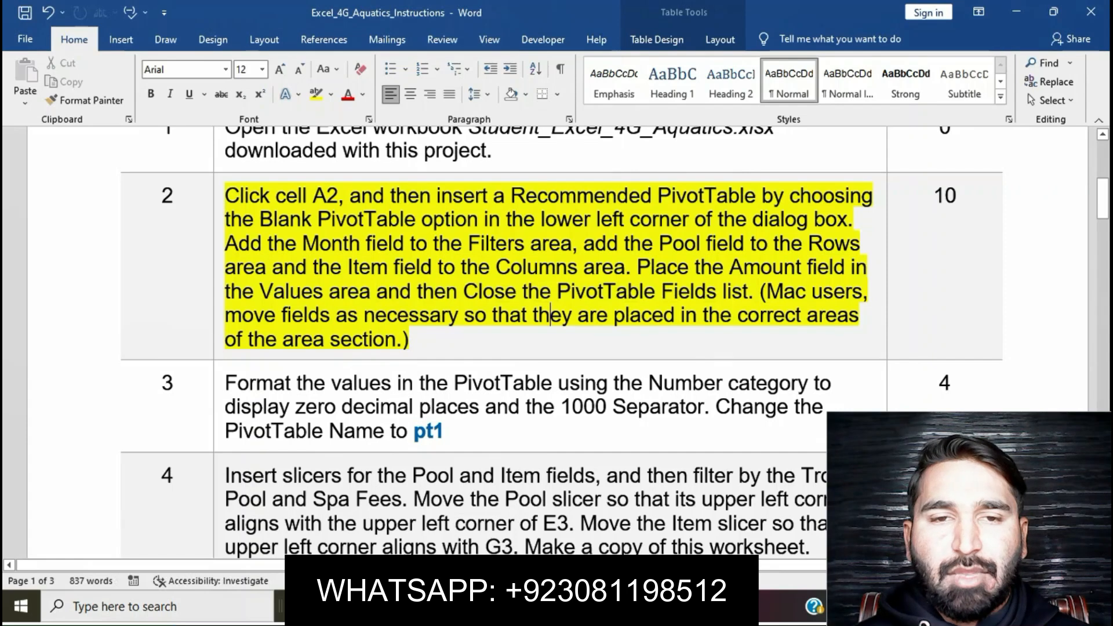
left_click(220, 199)
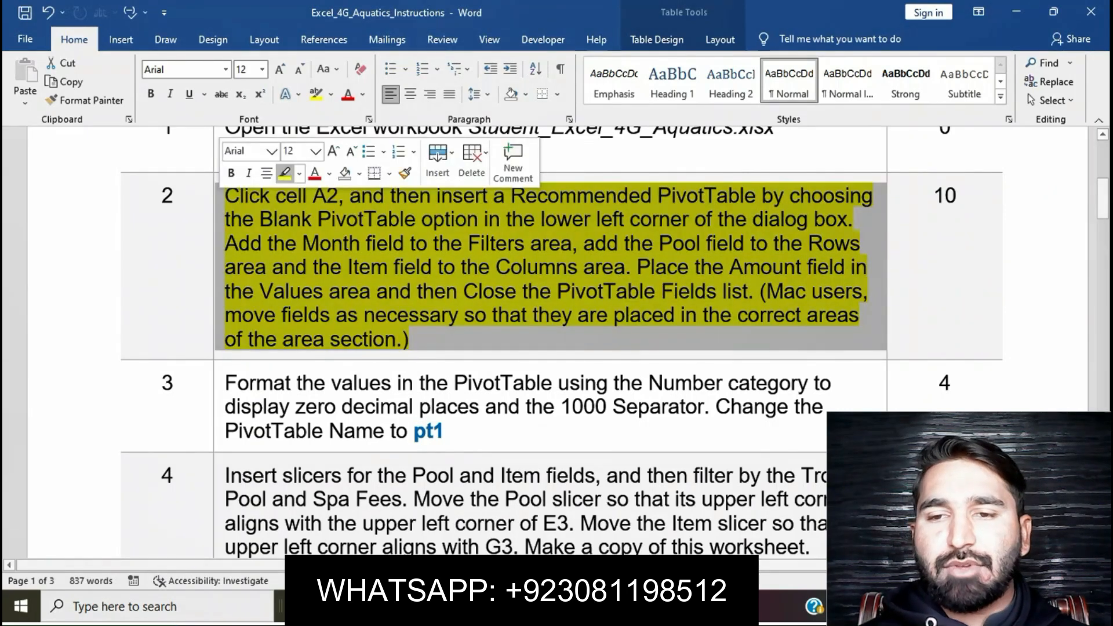
left_click(285, 173)
scroll(557, 342, "down", 3)
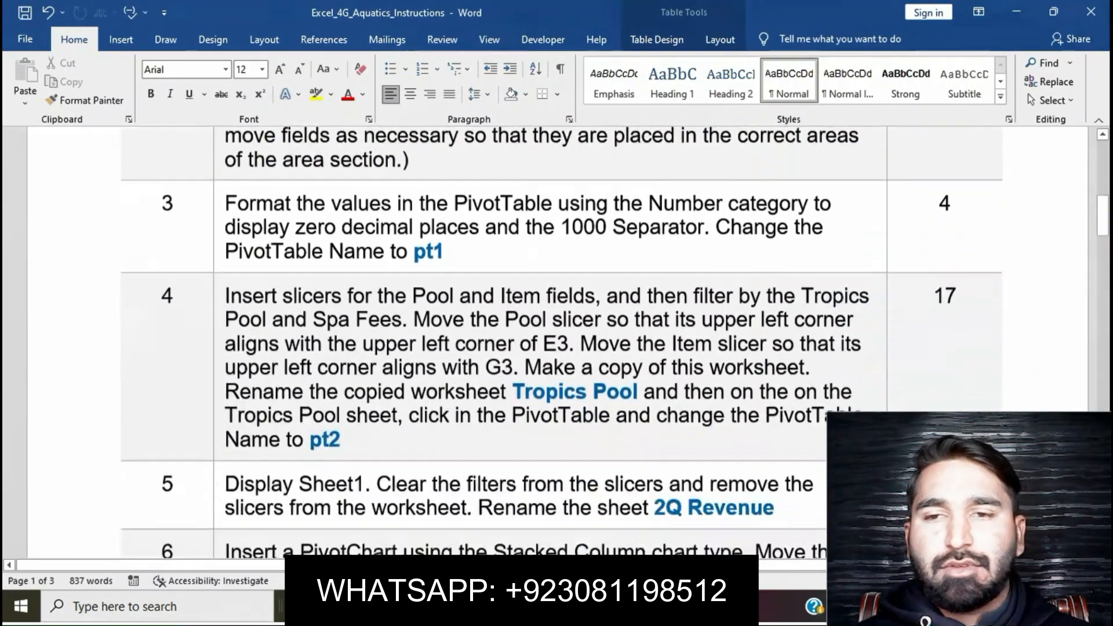
left_click(220, 191)
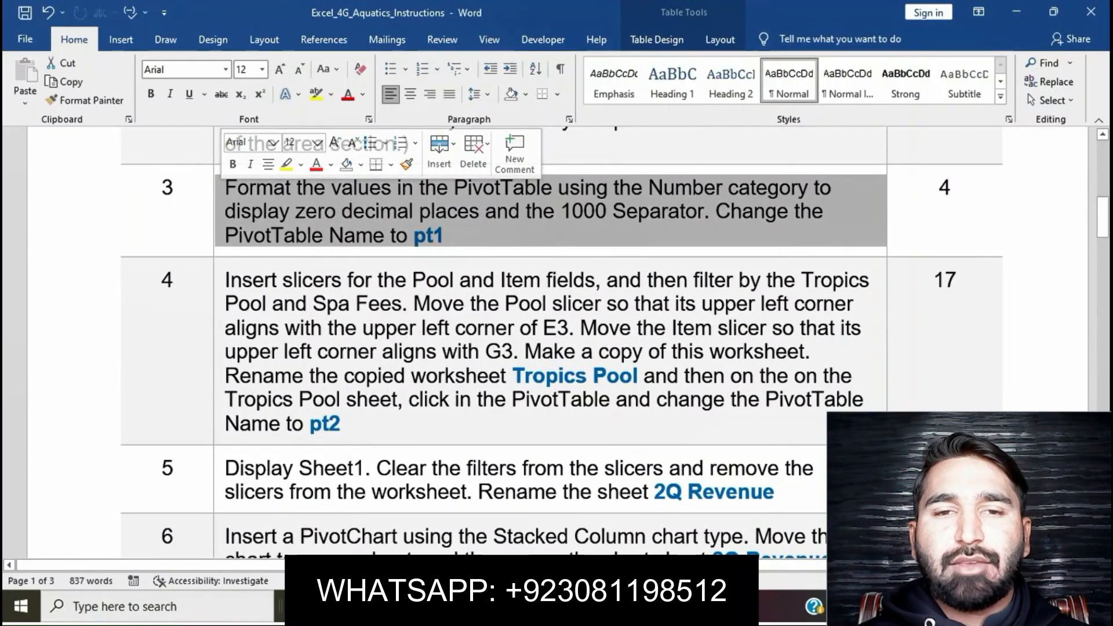
left_click(286, 165)
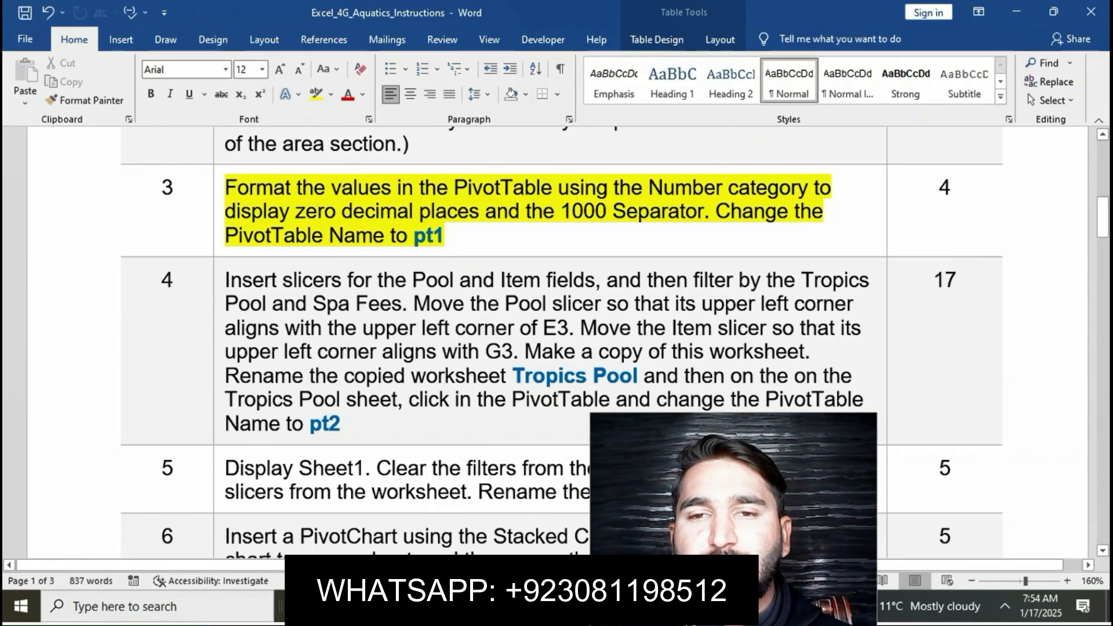
Select the value formatting instruction in Word, and in Excel open the number format settings of the Sum of Amount value field.
left_click_drag(225, 187, 705, 211)
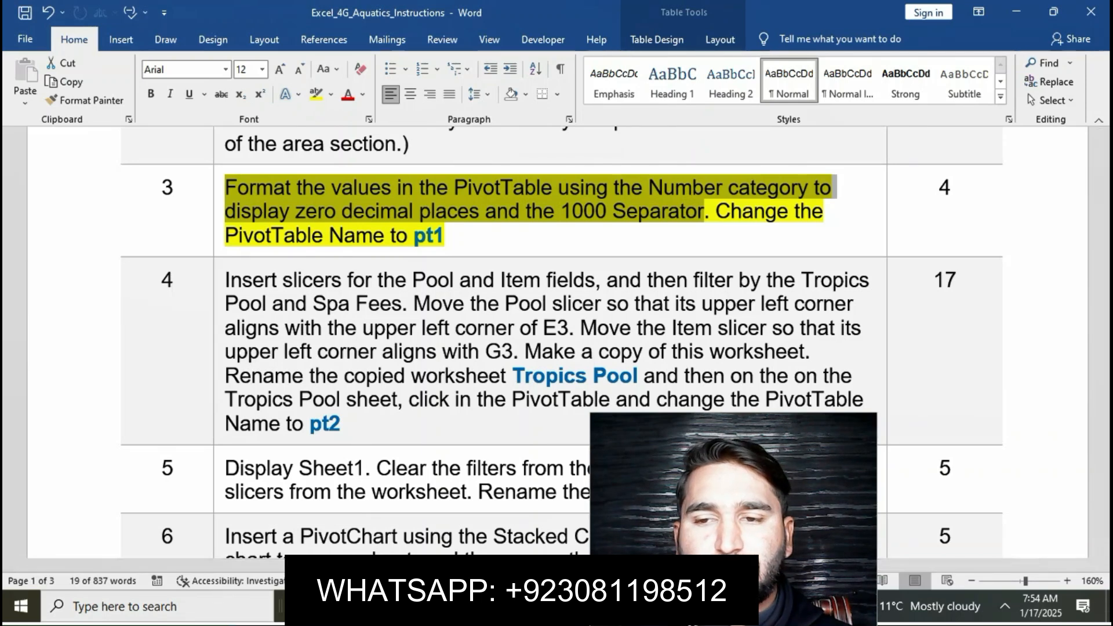
key("alt+Tab")
left_click(615, 285)
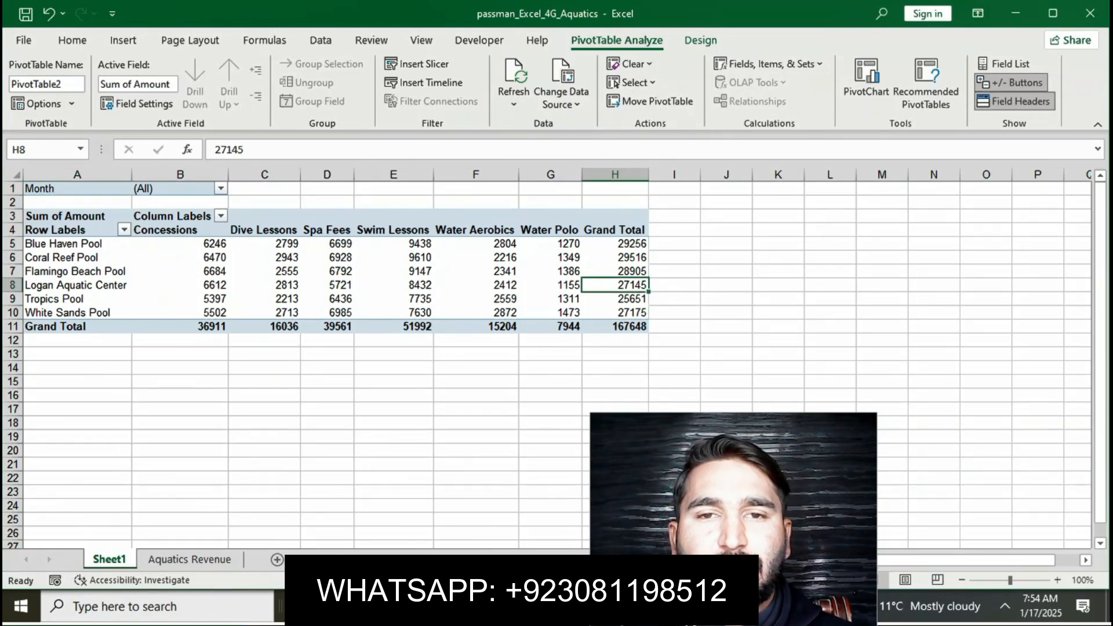
right_click(616, 286)
left_click(673, 561)
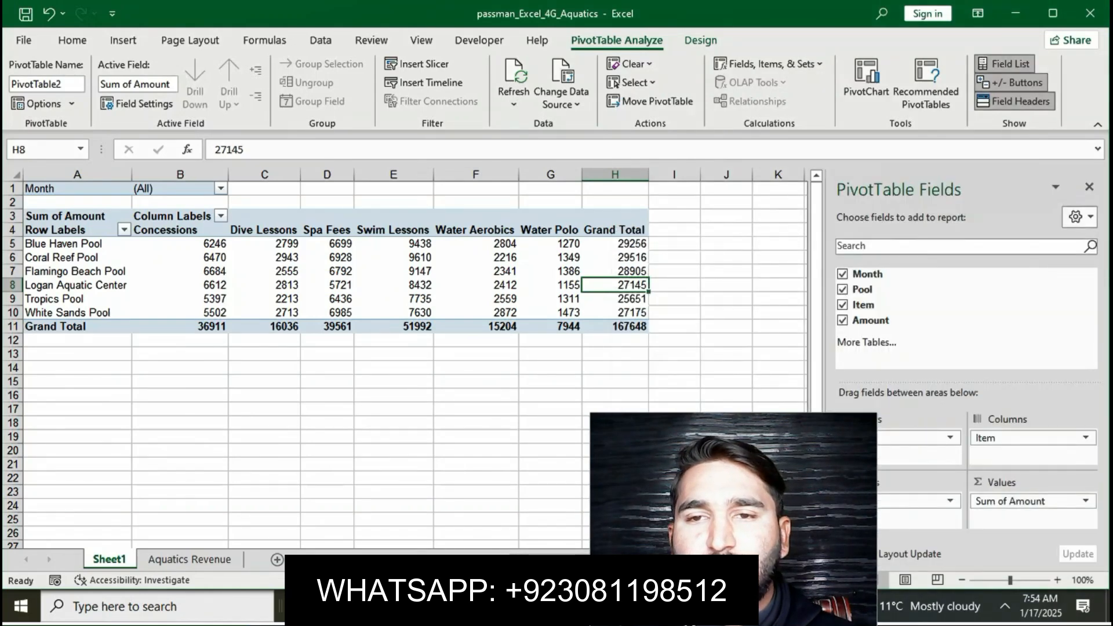
left_click(1020, 500)
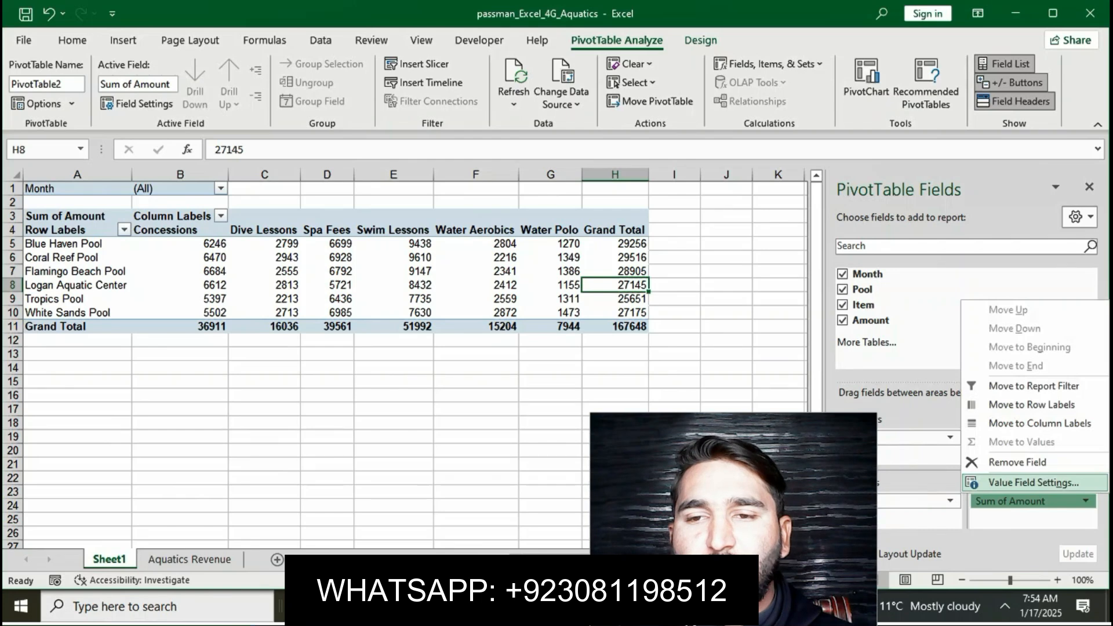
left_click(1033, 482)
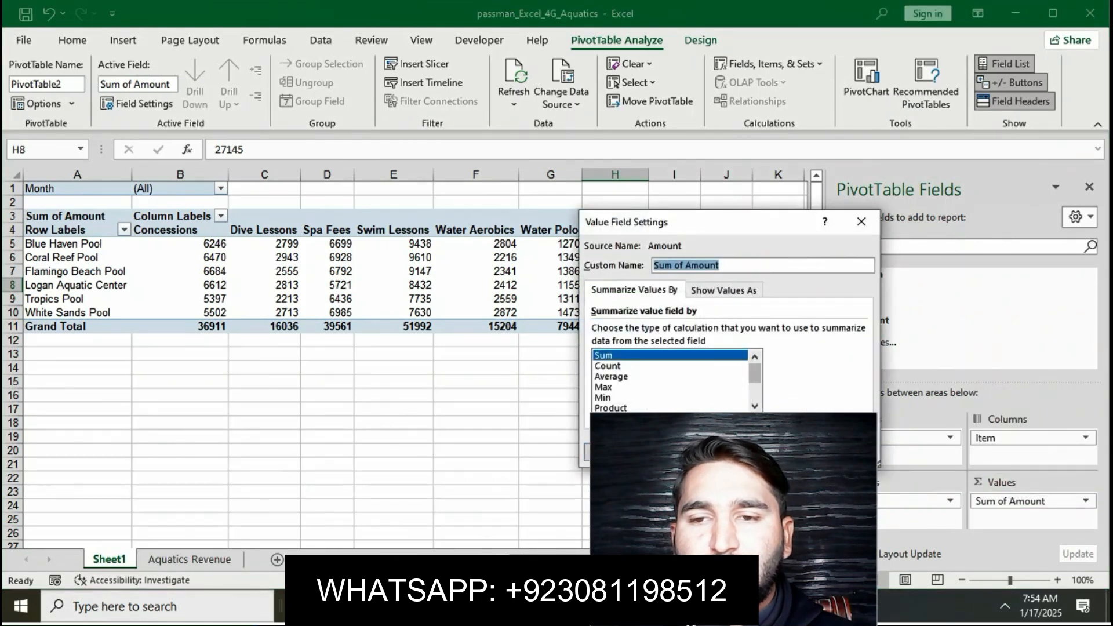
left_click(623, 451)
Recheck step 3 in Word, and in Excel set the value field's format to Number with 0 decimal places and the 1000 separator.
key("alt+Tab")
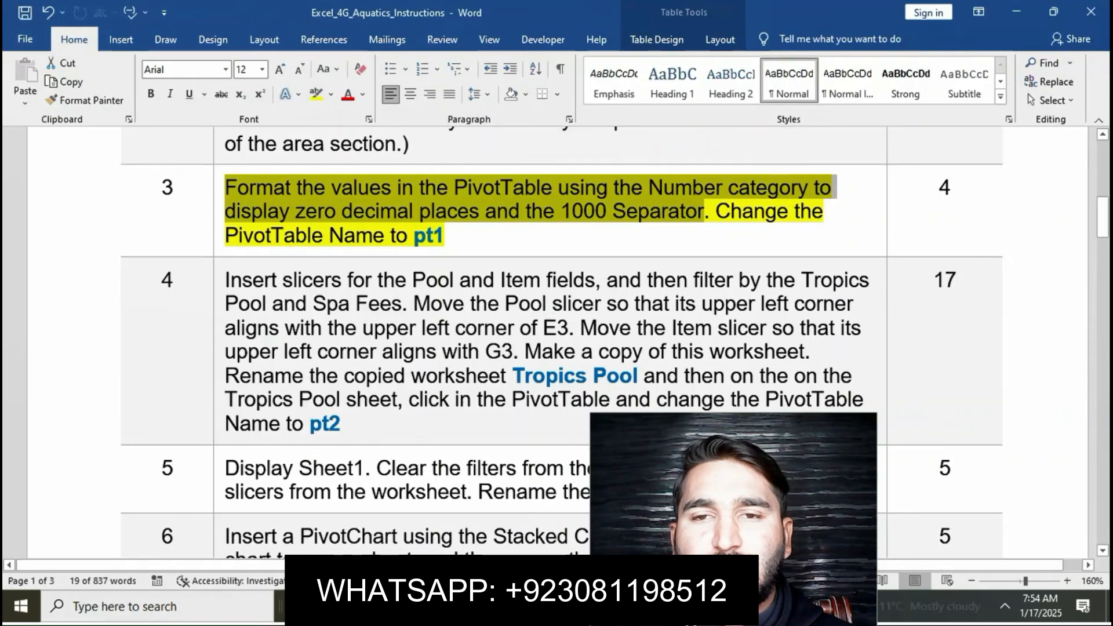
key("alt+Tab")
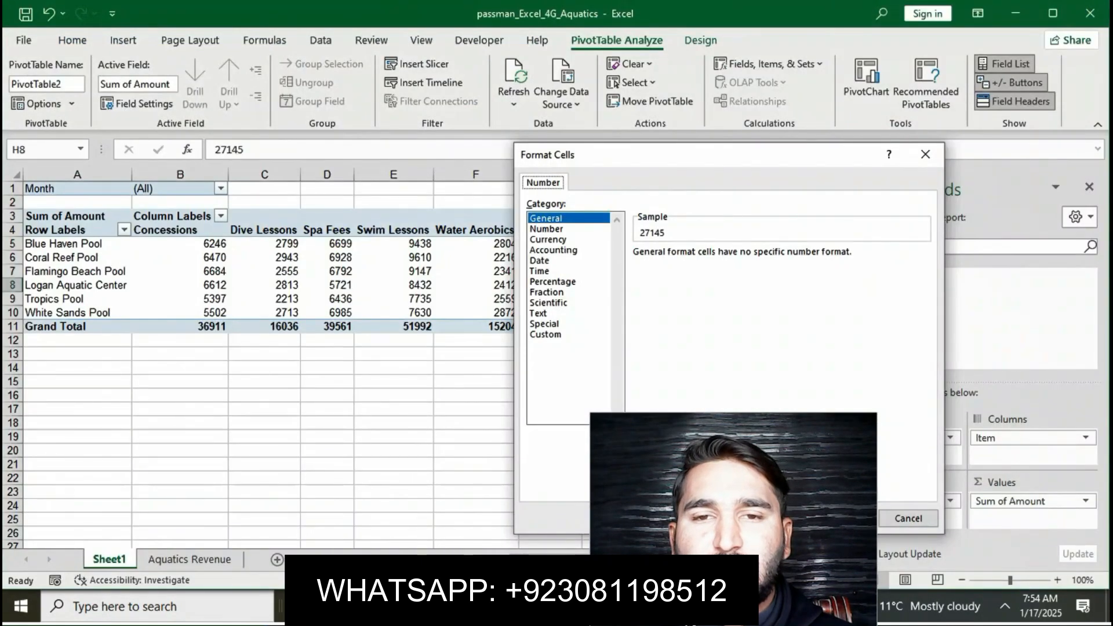
left_click(546, 229)
left_click(743, 257)
left_click(639, 274)
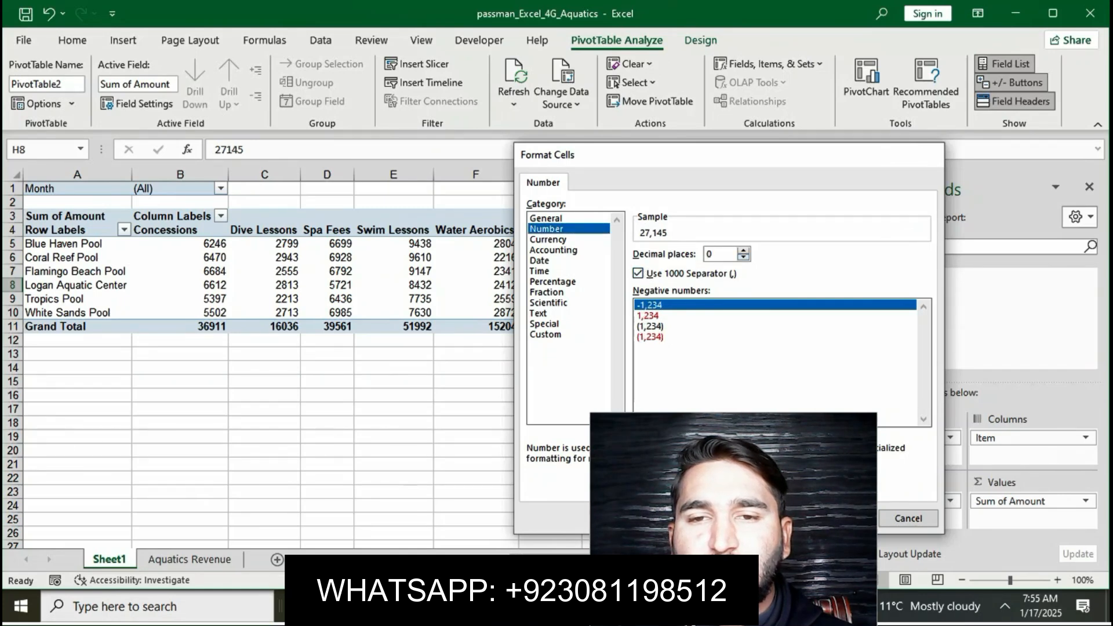
key("Return")
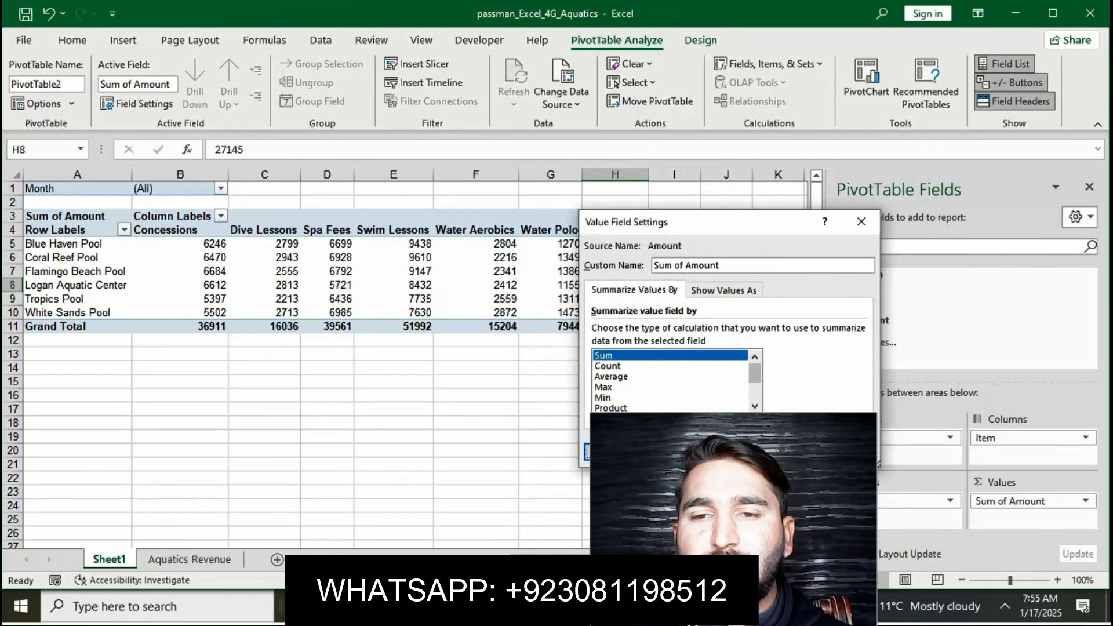
Copy the name pt1 from step 3 in Word, and in Excel apply the Sum of Amount value field settings.
key("alt+Tab")
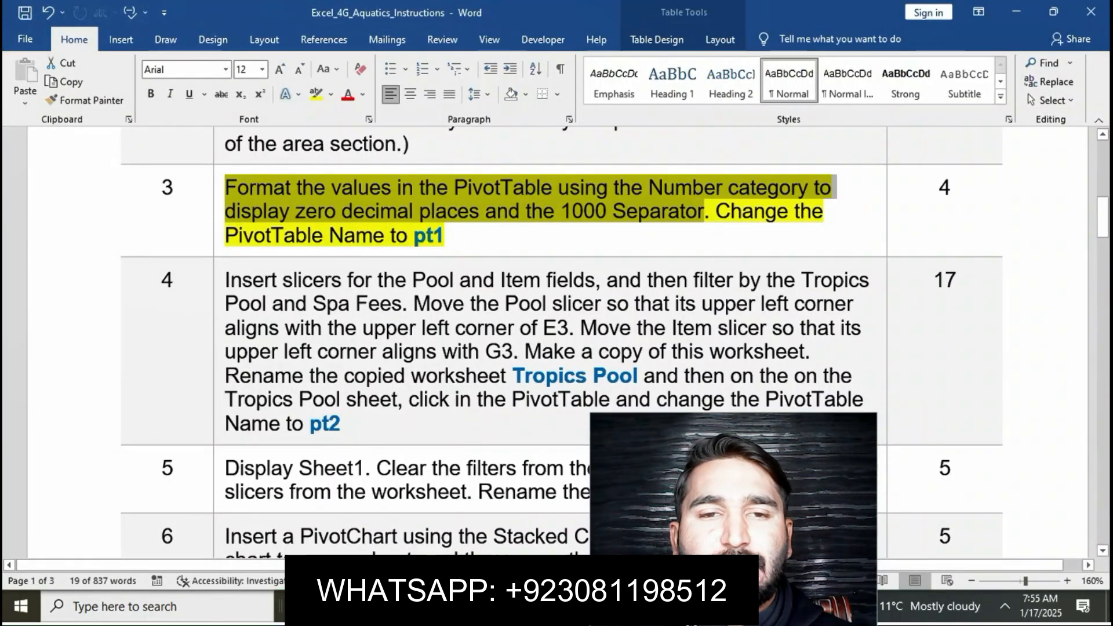
left_click(730, 212)
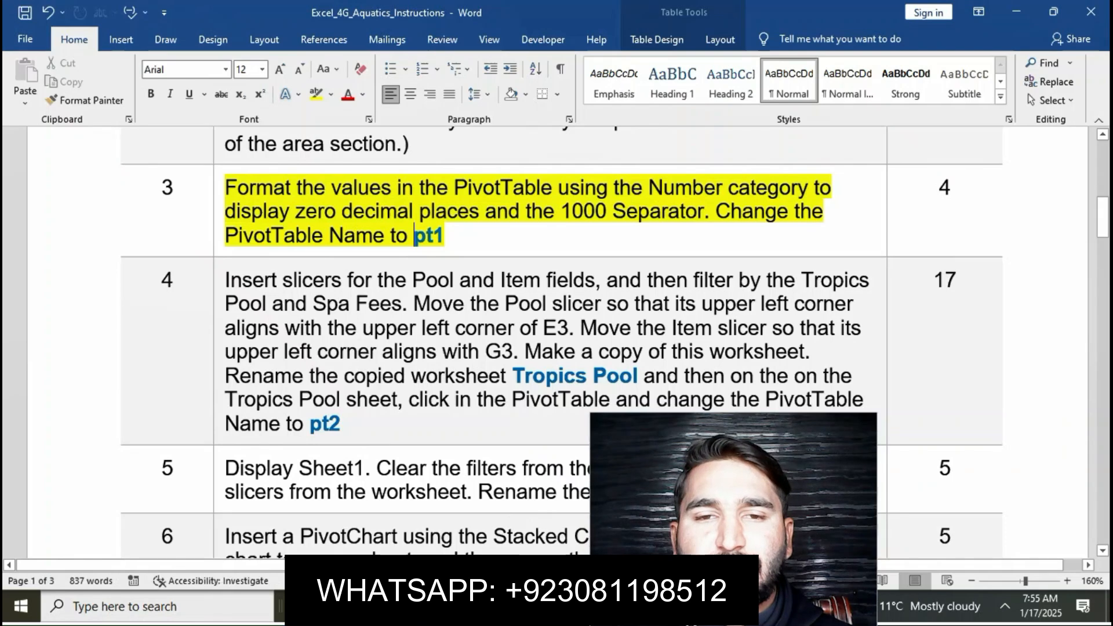
double_click(428, 235)
key("ctrl+c")
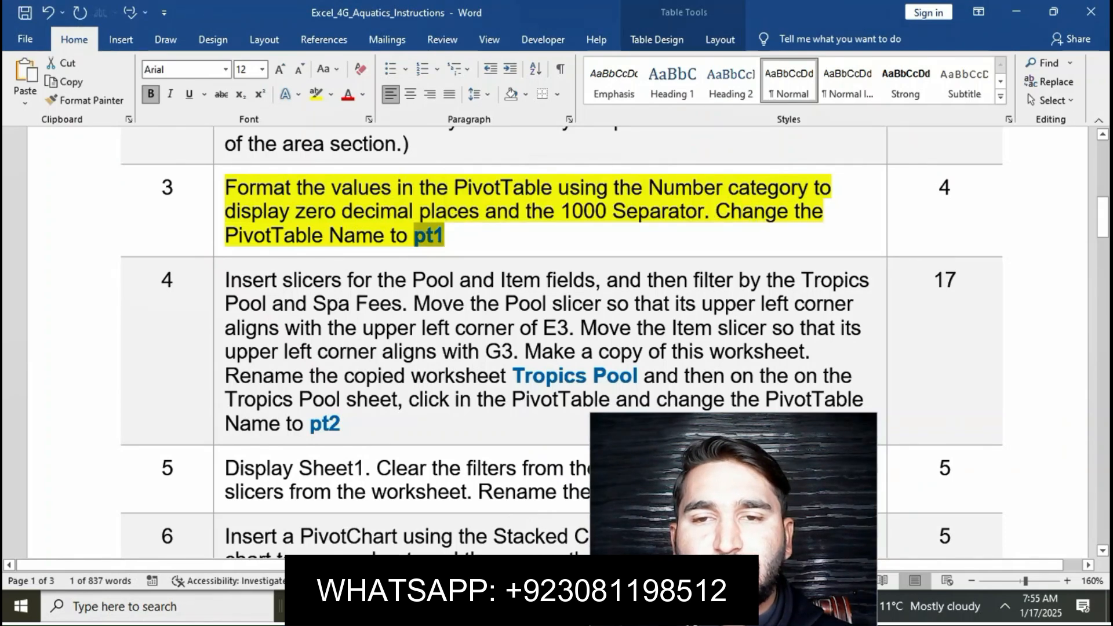
key("alt+Tab")
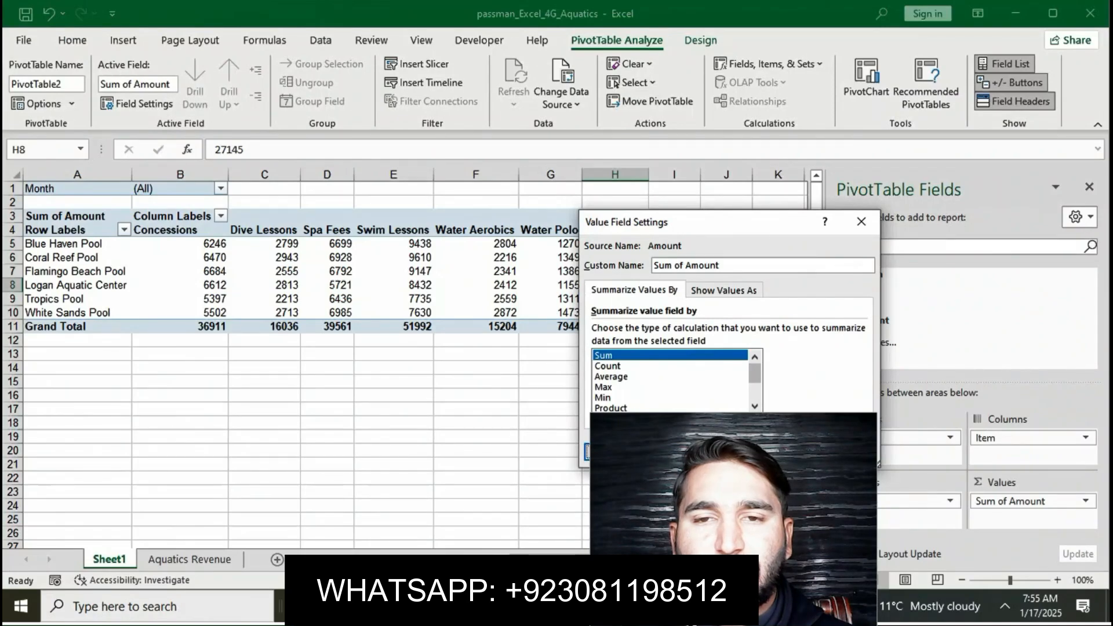
left_click(785, 452)
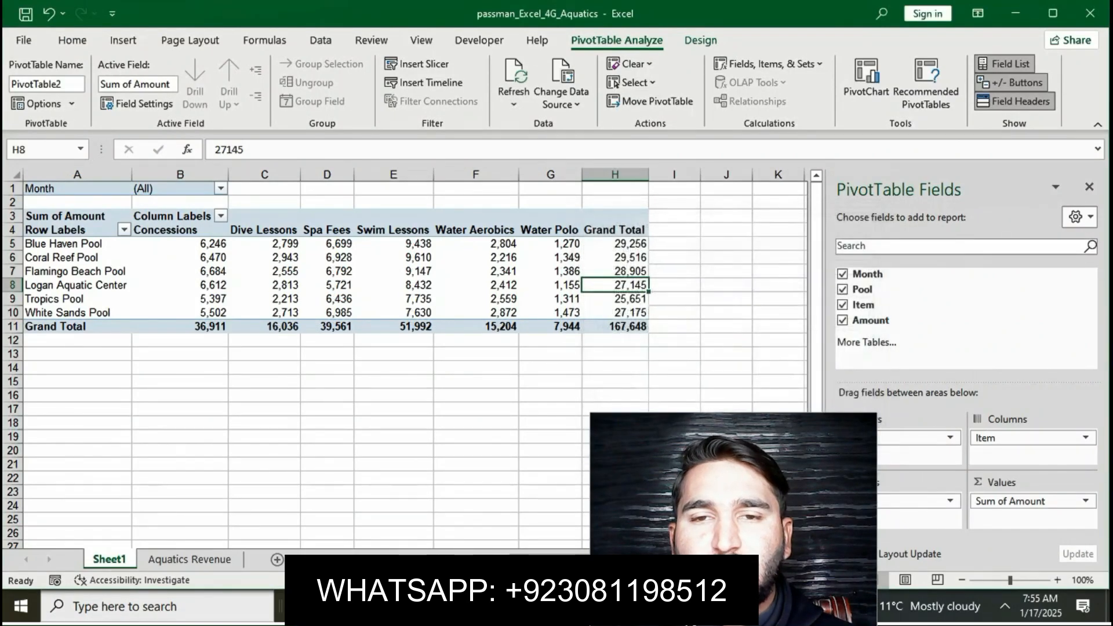
Rename the PivotTable as pt1.
left_click(63, 84)
left_click(63, 85)
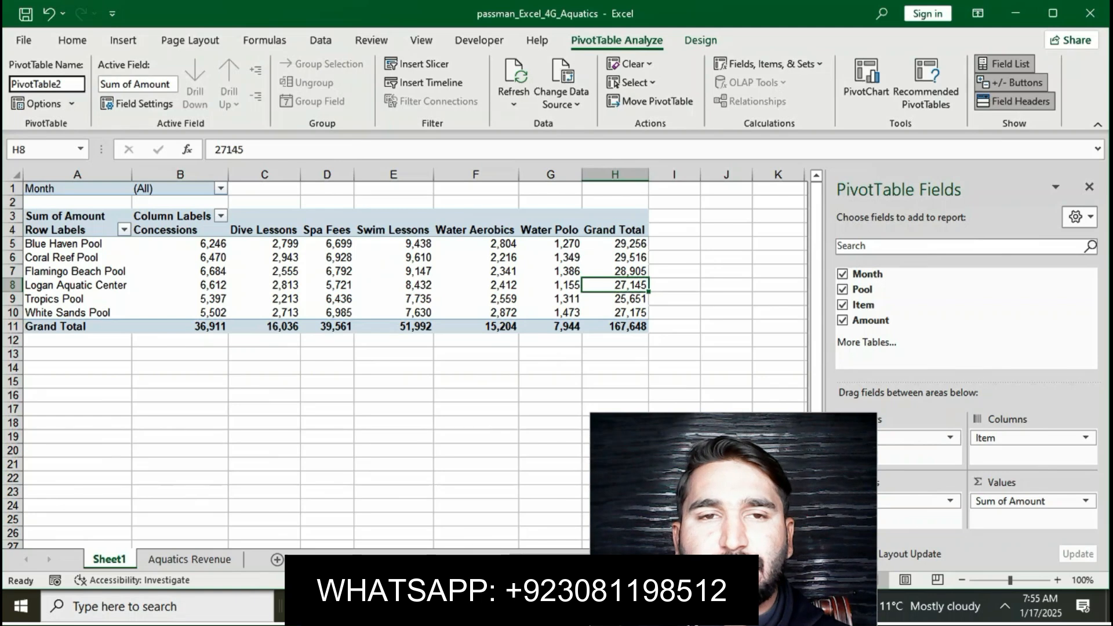
left_click(264, 327)
left_click(264, 244)
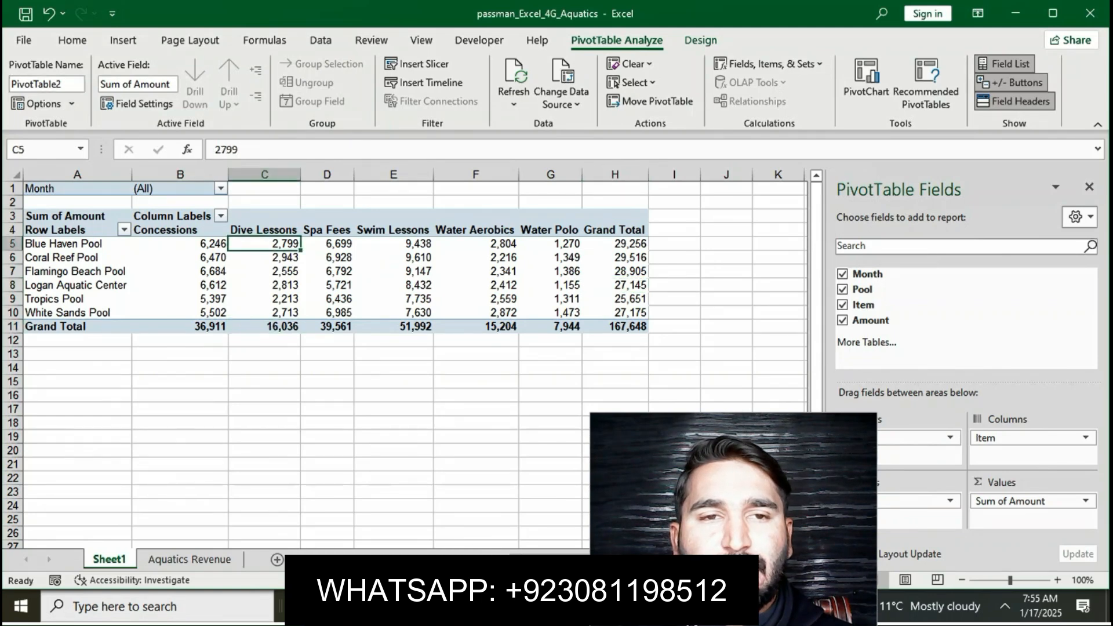
left_click(47, 85)
type("pt1")
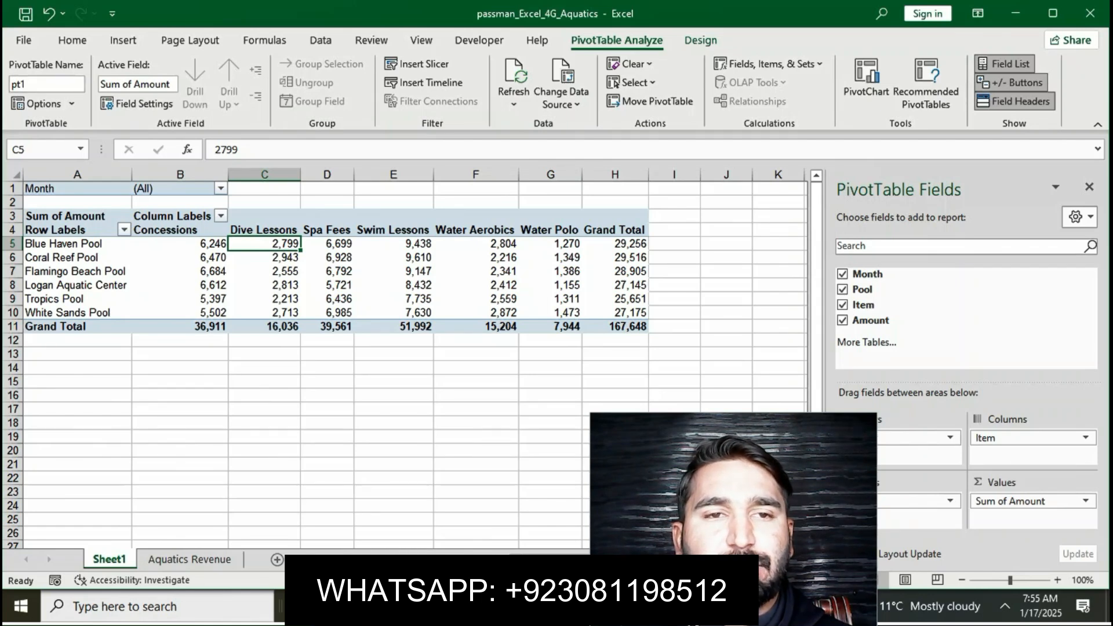
Return to the Word instructions and remove the yellow highlight from step 3.
key("alt+Tab")
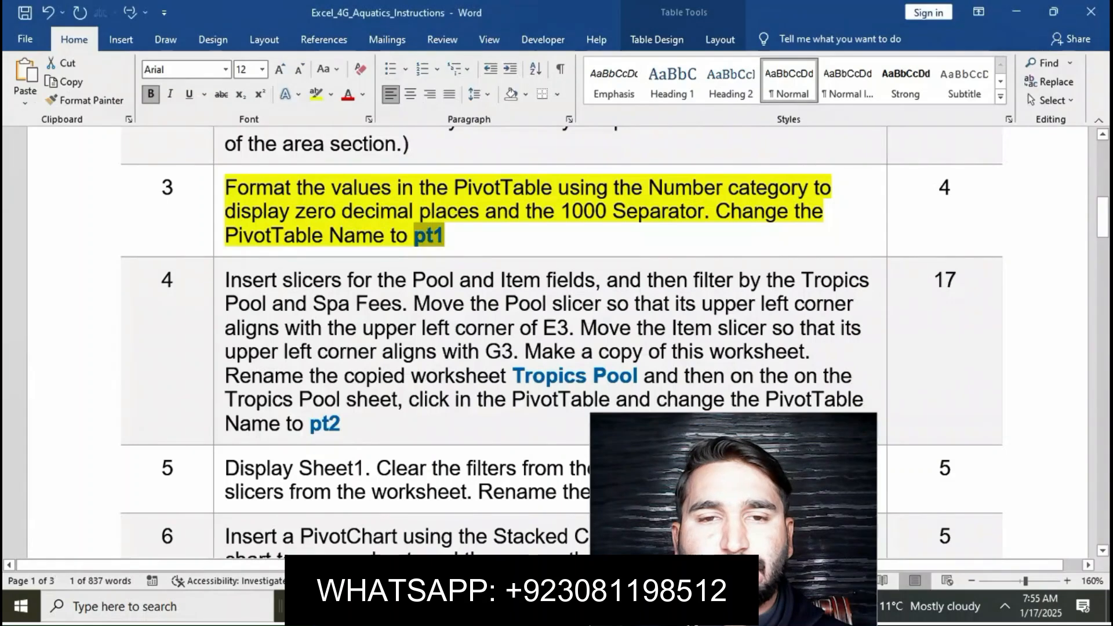
left_click(445, 235)
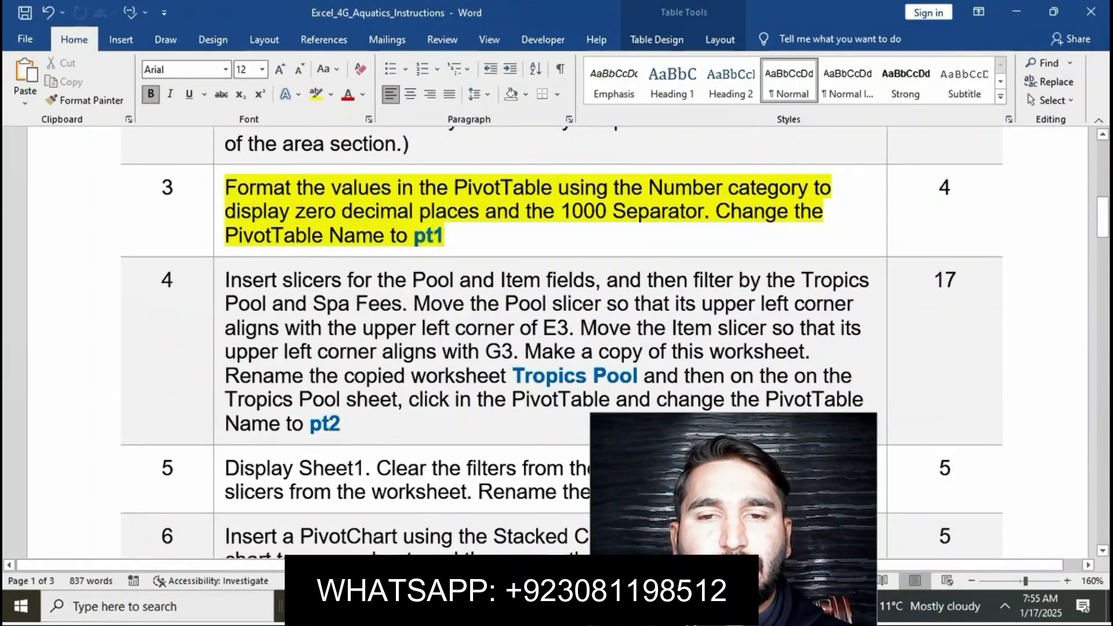
triple_click(348, 212)
left_click(446, 236)
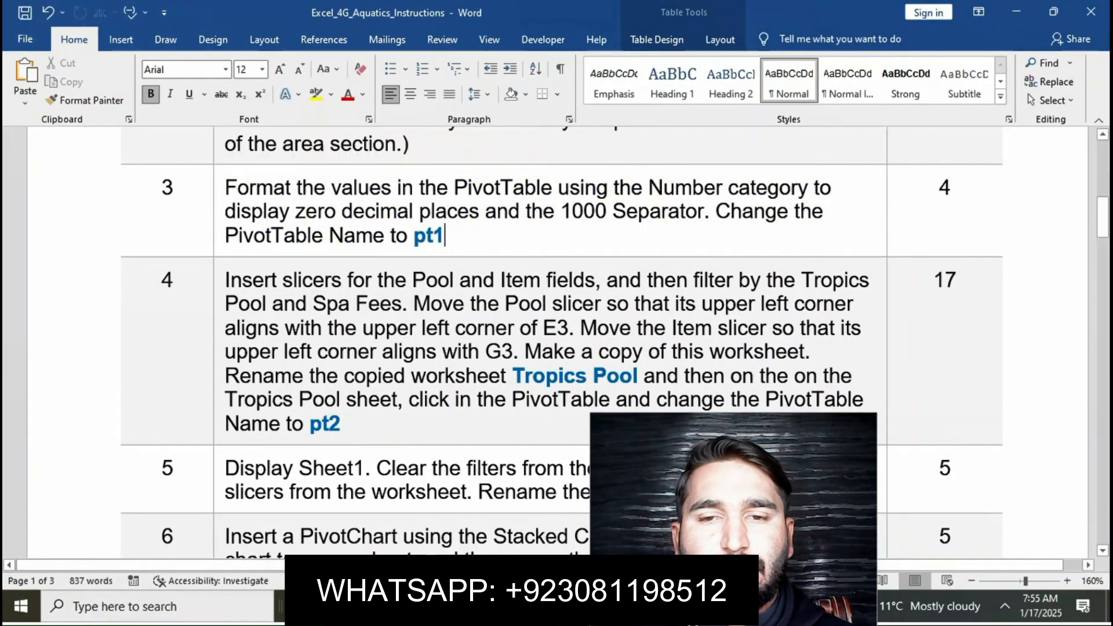
left_click(404, 351)
scroll(404, 352, "down", 1)
scroll(403, 351, "down", 1)
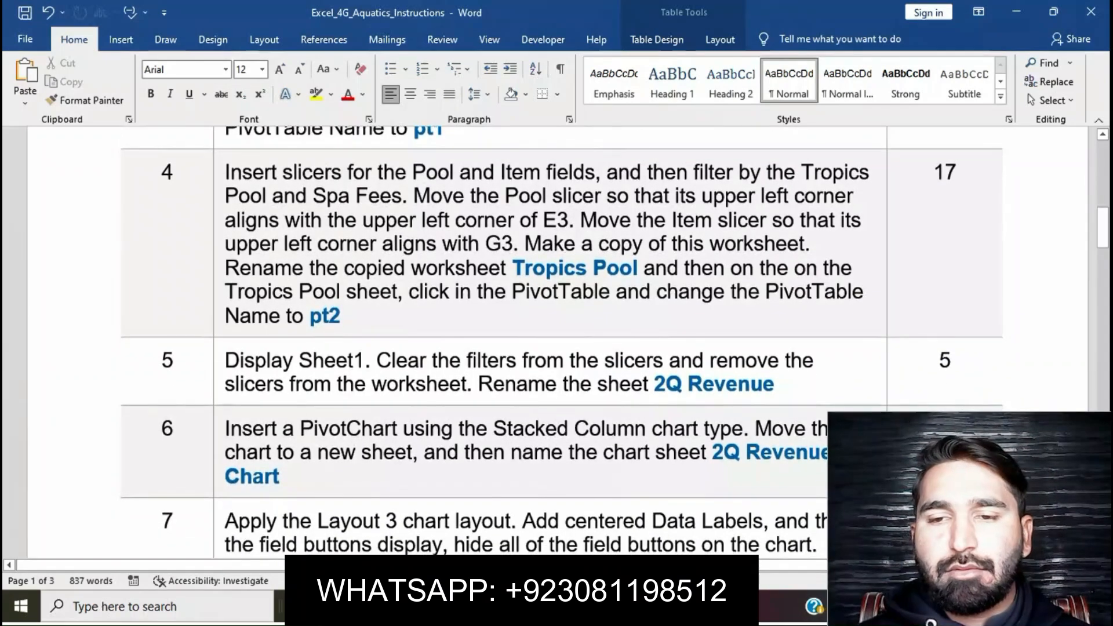
Highlight the step 4 instruction text in yellow.
triple_click(404, 243)
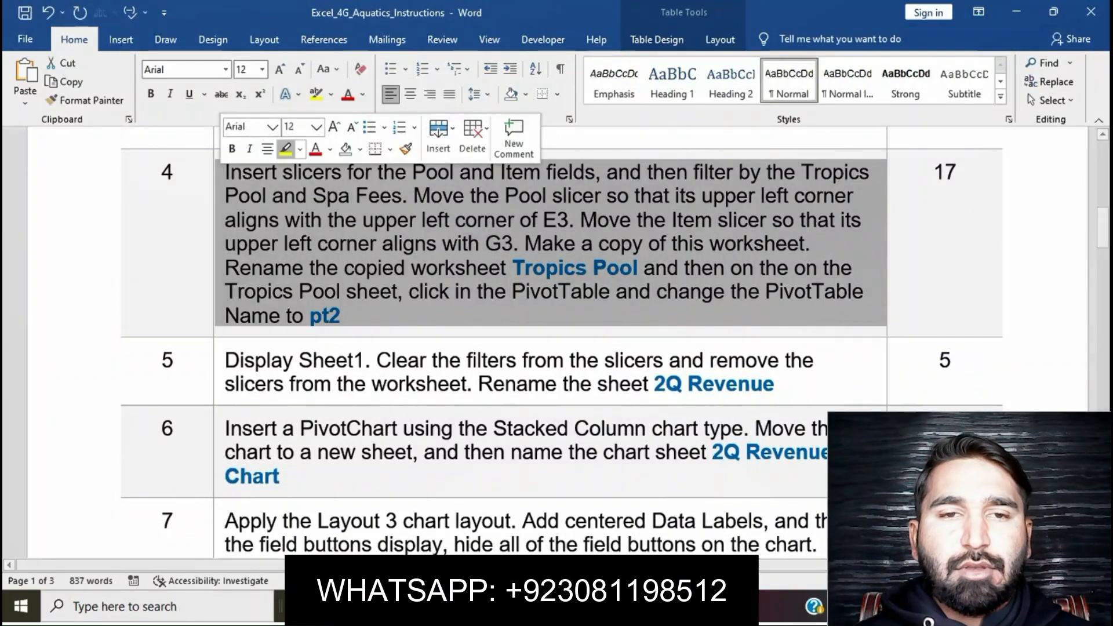
left_click(286, 152)
left_click(367, 268)
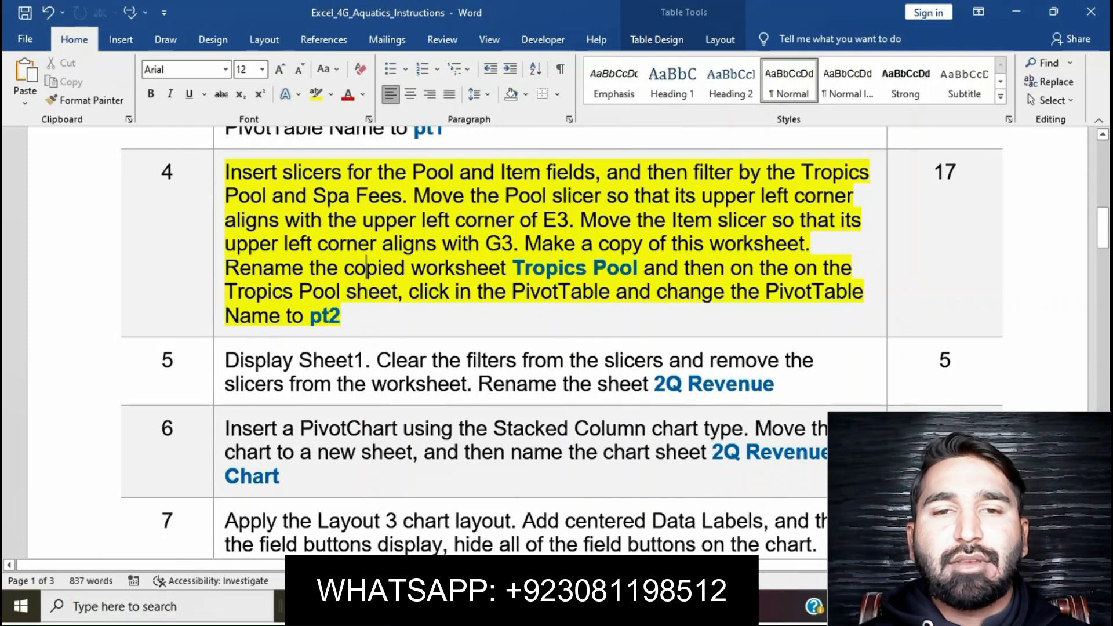
Mark the slicer instruction of step 4 in Word, and in Excel insert slicers for the PivotTable's Pool and Item fields.
left_click_drag(230, 173, 595, 172)
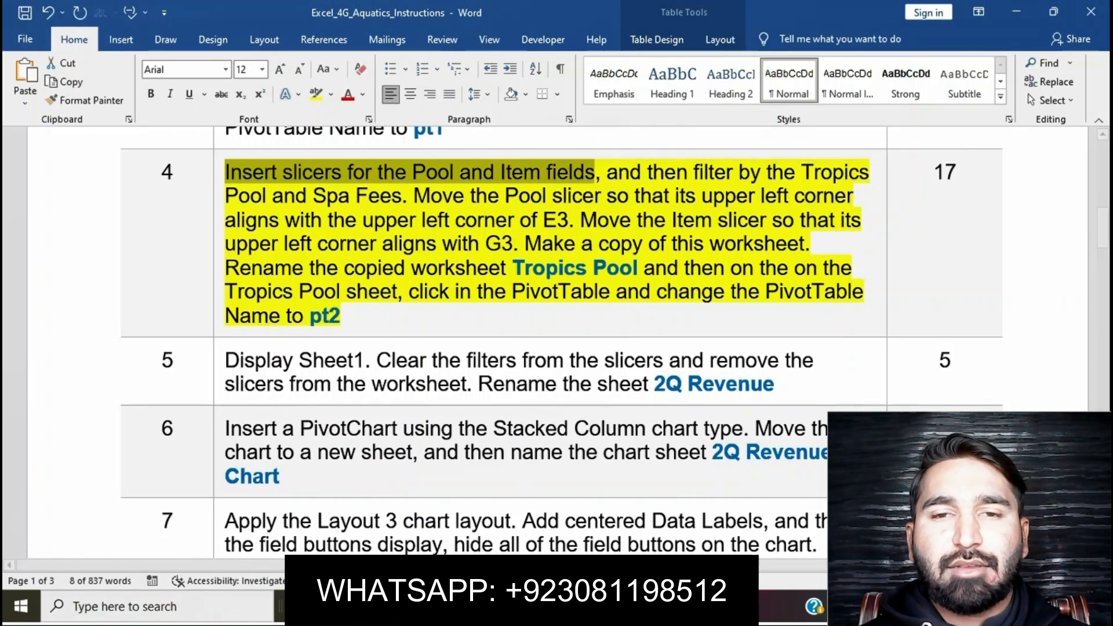
left_click(570, 606)
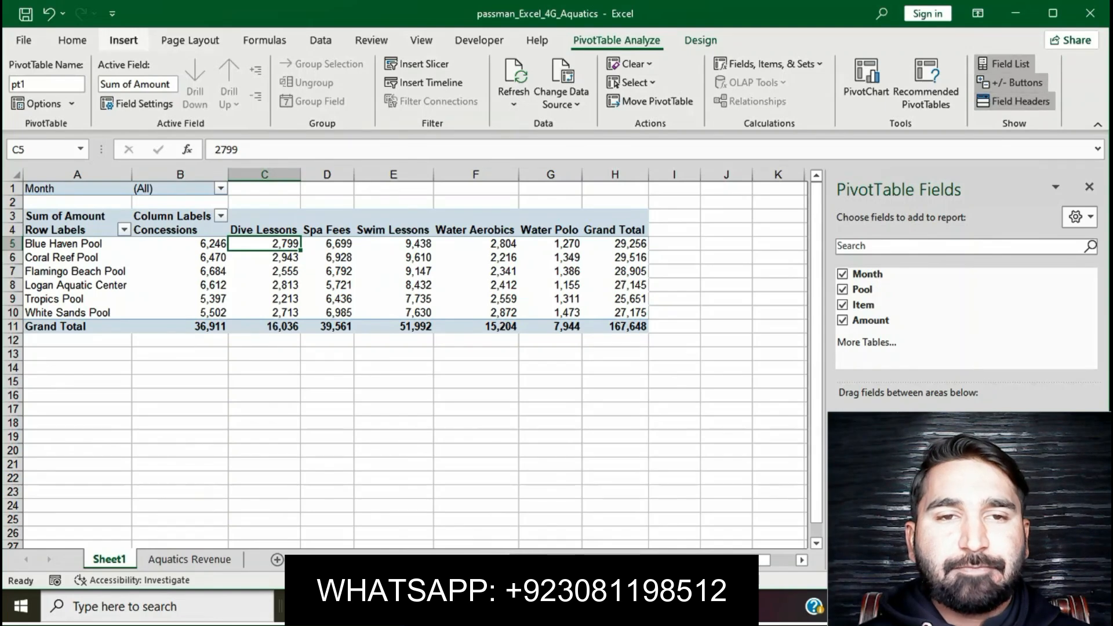
left_click(124, 40)
left_click(791, 82)
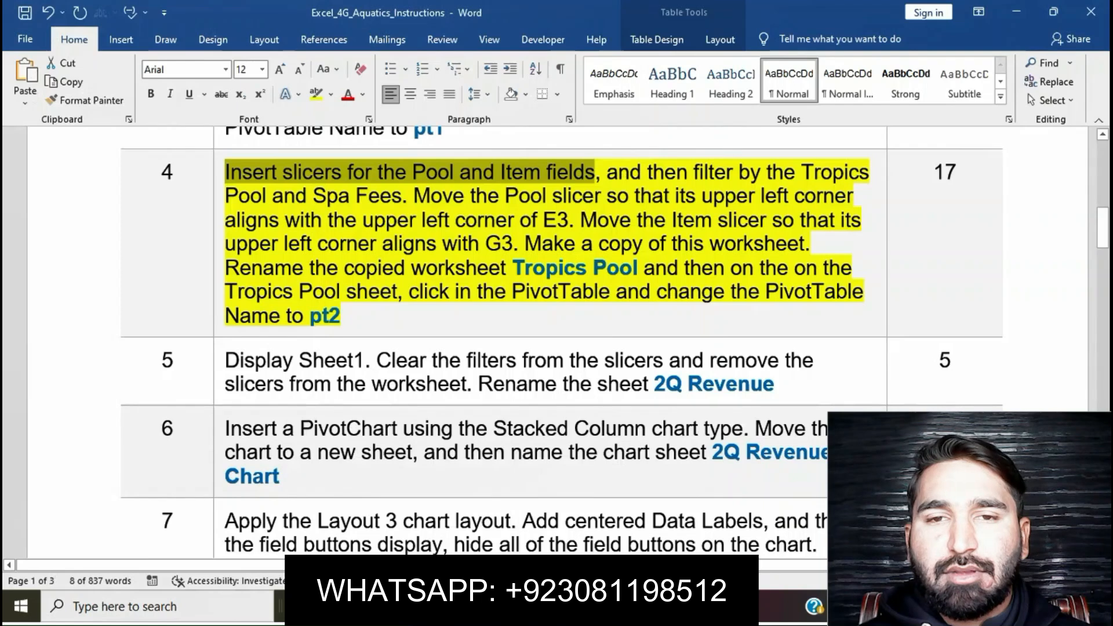
key("alt+Tab")
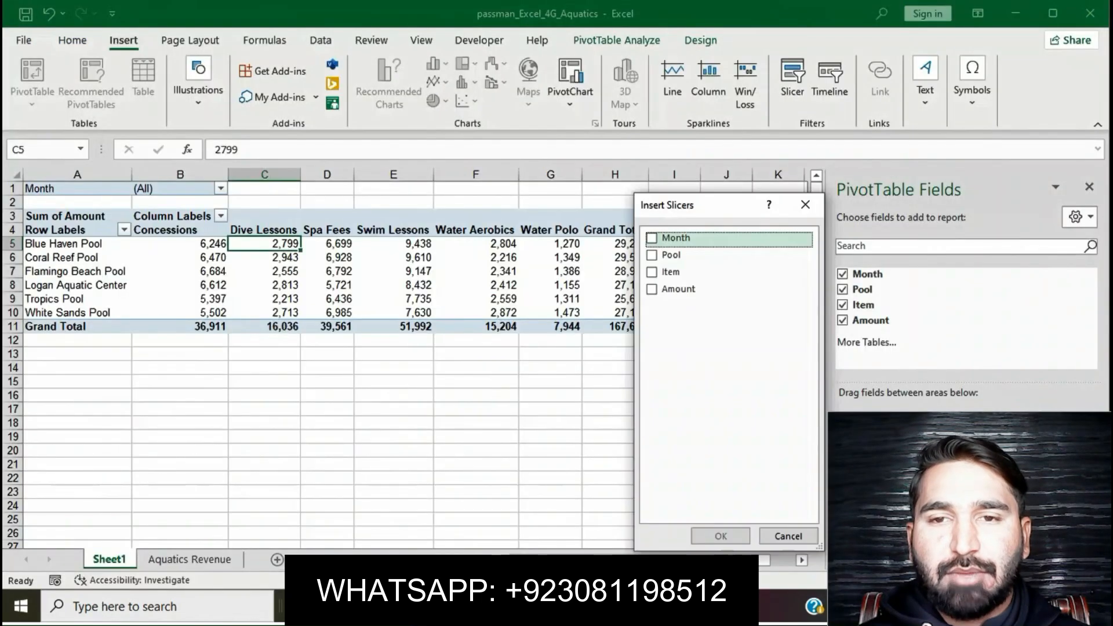
left_click(652, 255)
left_click(652, 272)
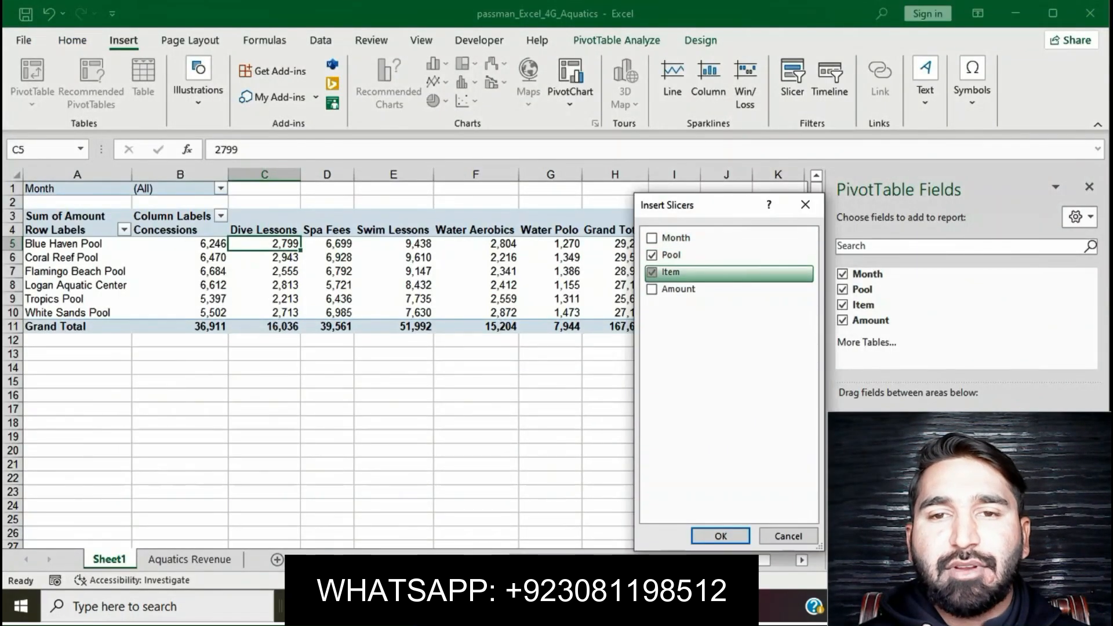
left_click(721, 536)
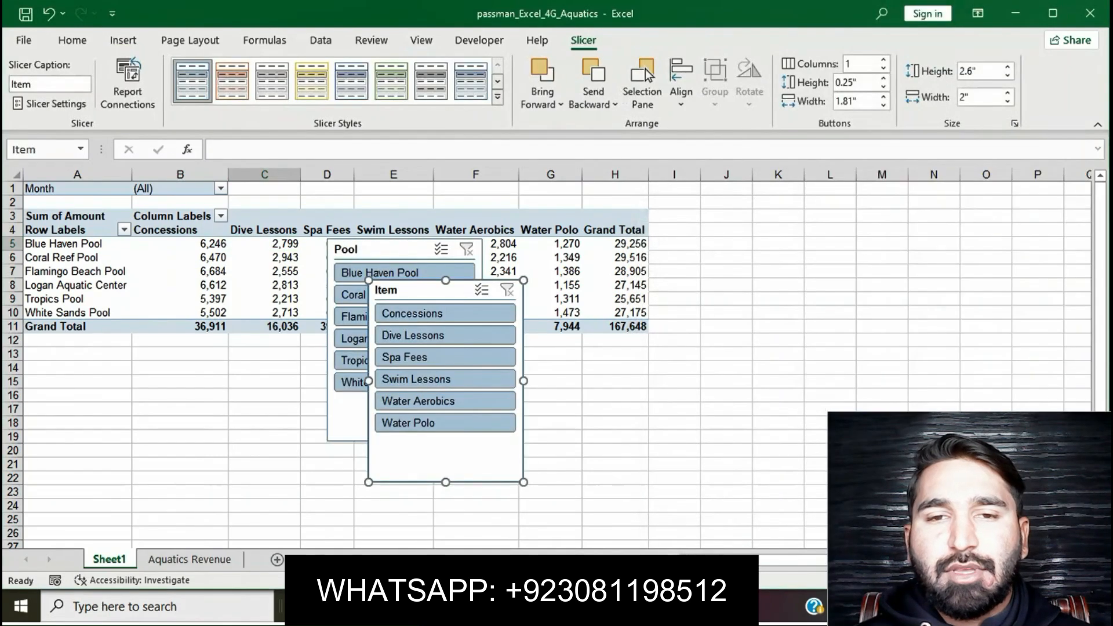
Check the filter instruction in Word, and in Excel use the slicers to filter the PivotTable by Tropics Pool and Spa Fees.
key("alt+Tab")
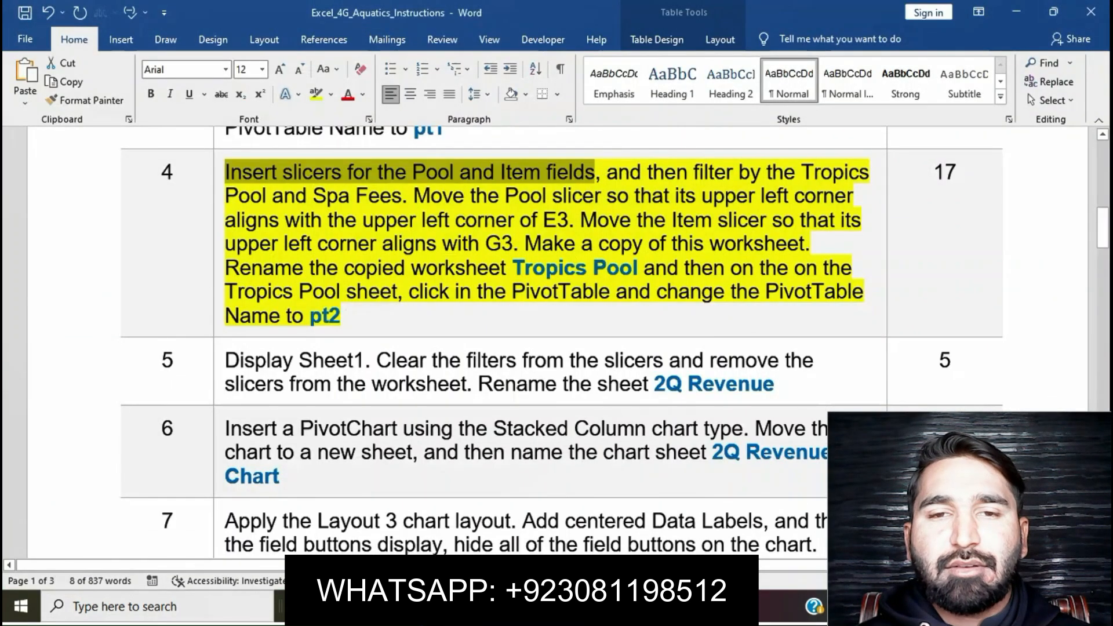
left_click_drag(606, 172, 413, 196)
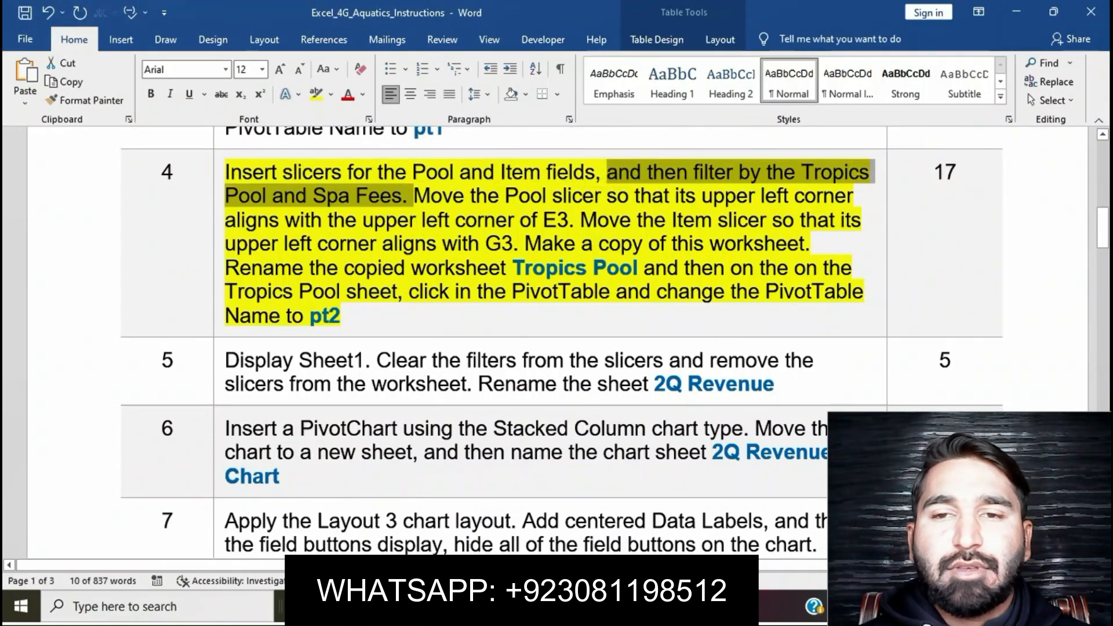
key("alt+Tab")
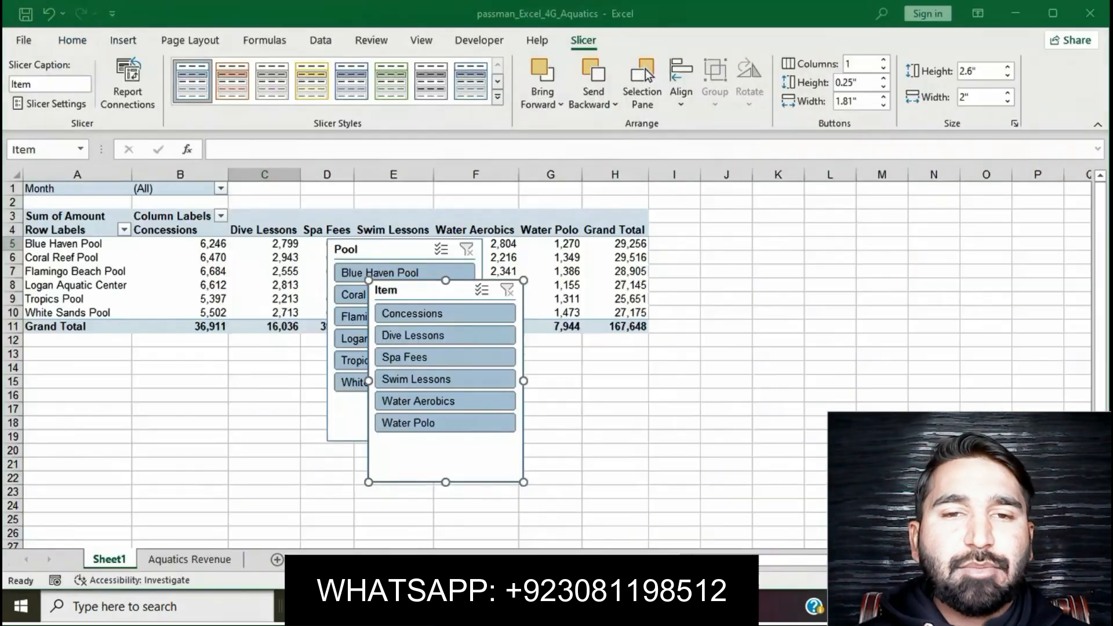
left_click_drag(426, 290, 737, 304)
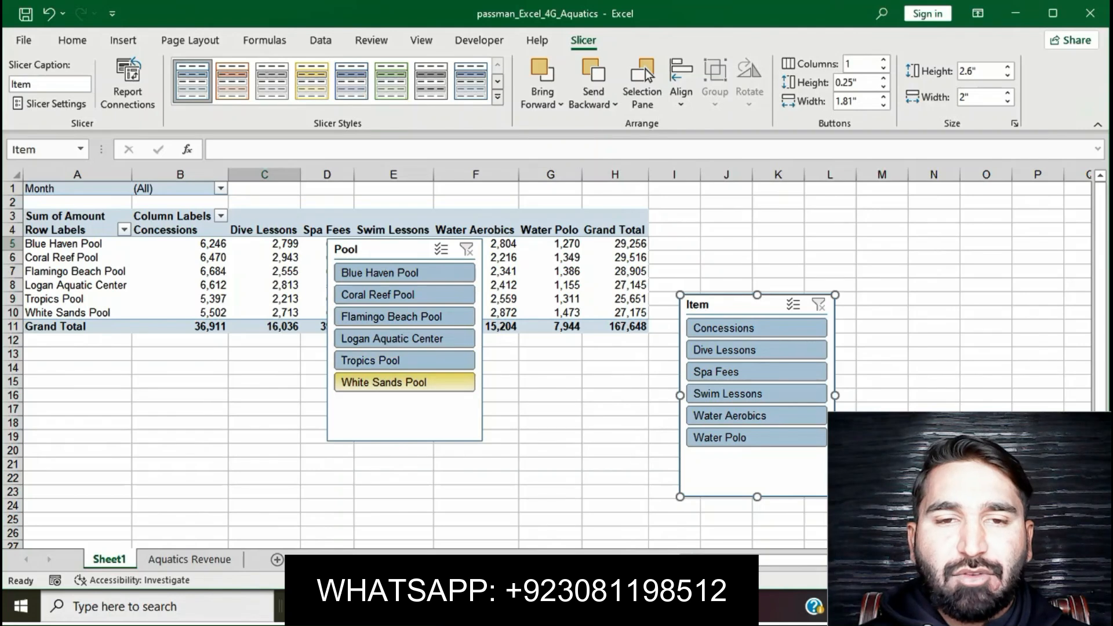
left_click(400, 360)
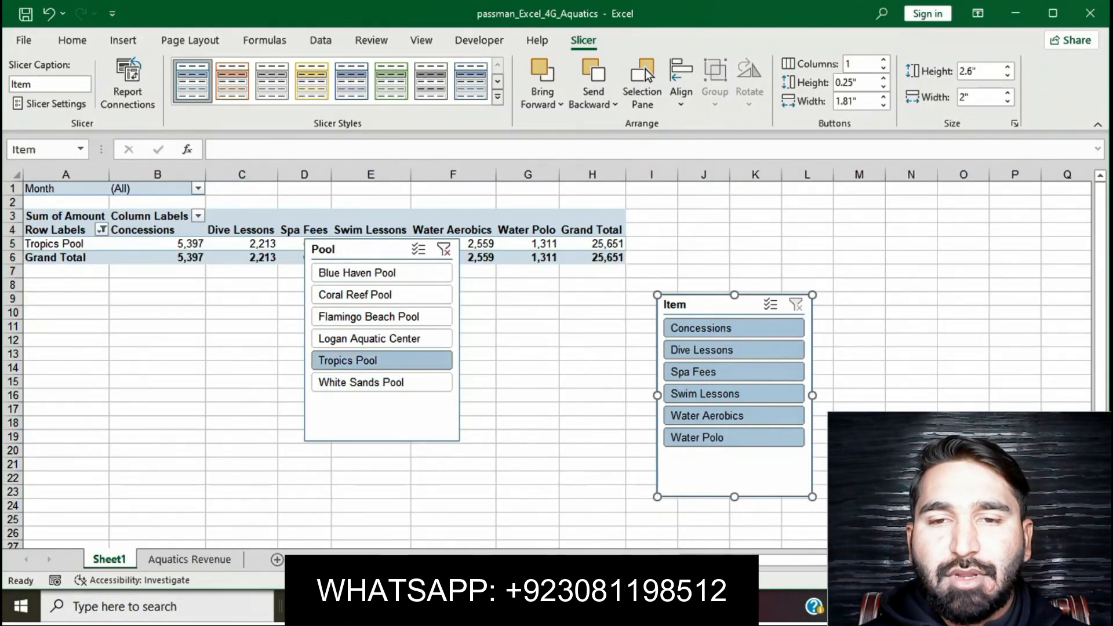
left_click(704, 371)
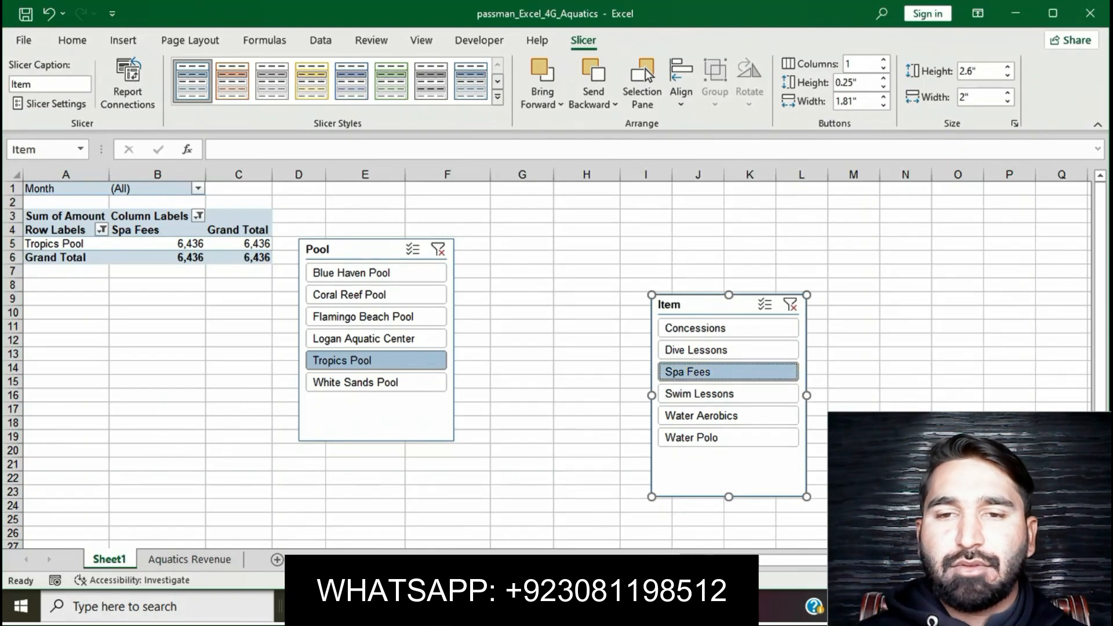
Check the Pool slicer instruction in Word, and in Excel align the Pool slicer's upper left corner with that of cell E3.
key("alt+Tab")
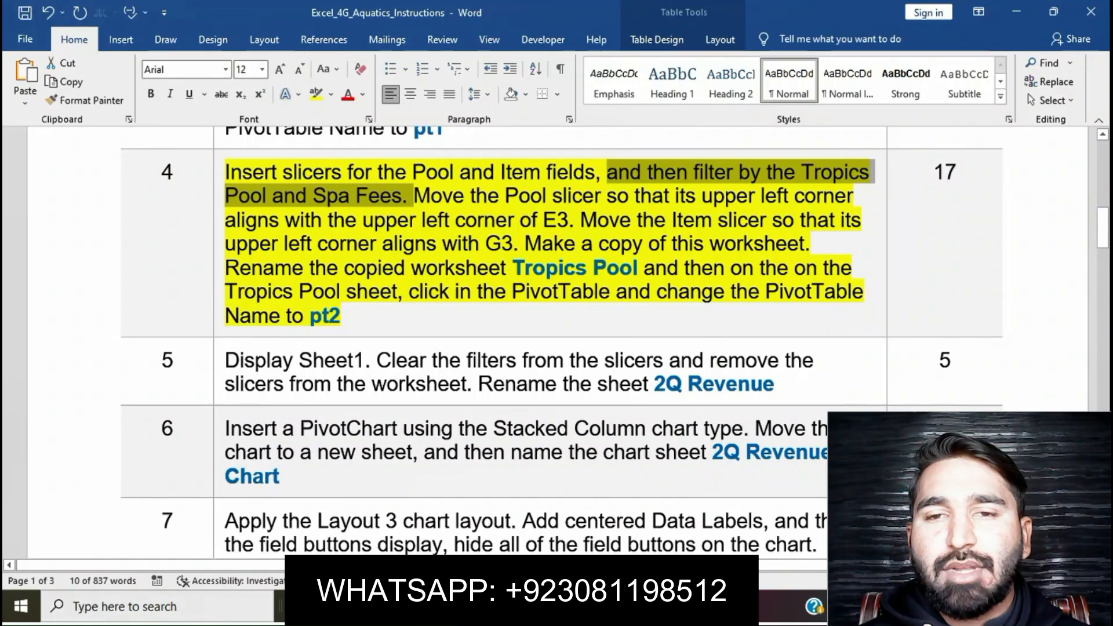
left_click(456, 220)
left_click_drag(416, 197, 577, 220)
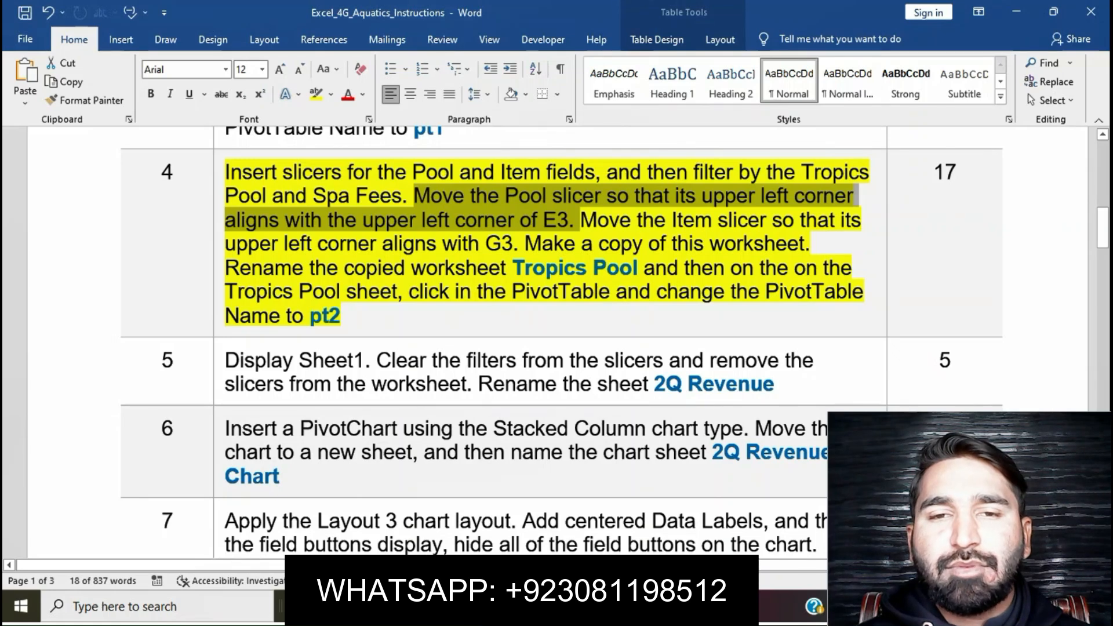
key("alt+Tab")
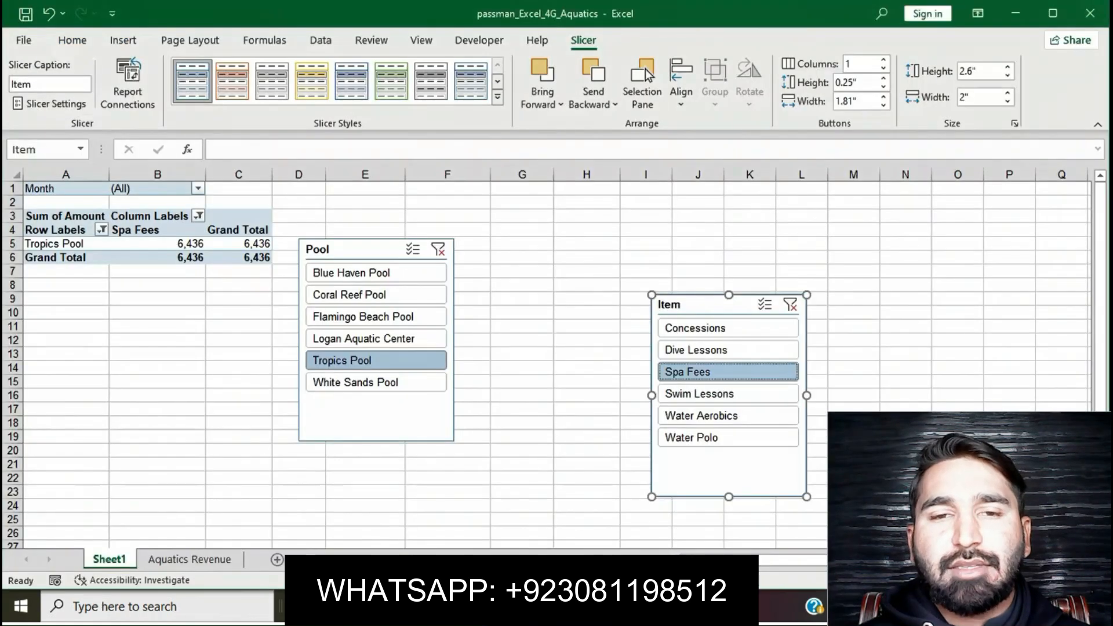
mouse_move(359, 249)
left_mouse_down()
mouse_move(411, 222)
mouse_move(397, 210)
mouse_move(386, 221)
left_mouse_up()
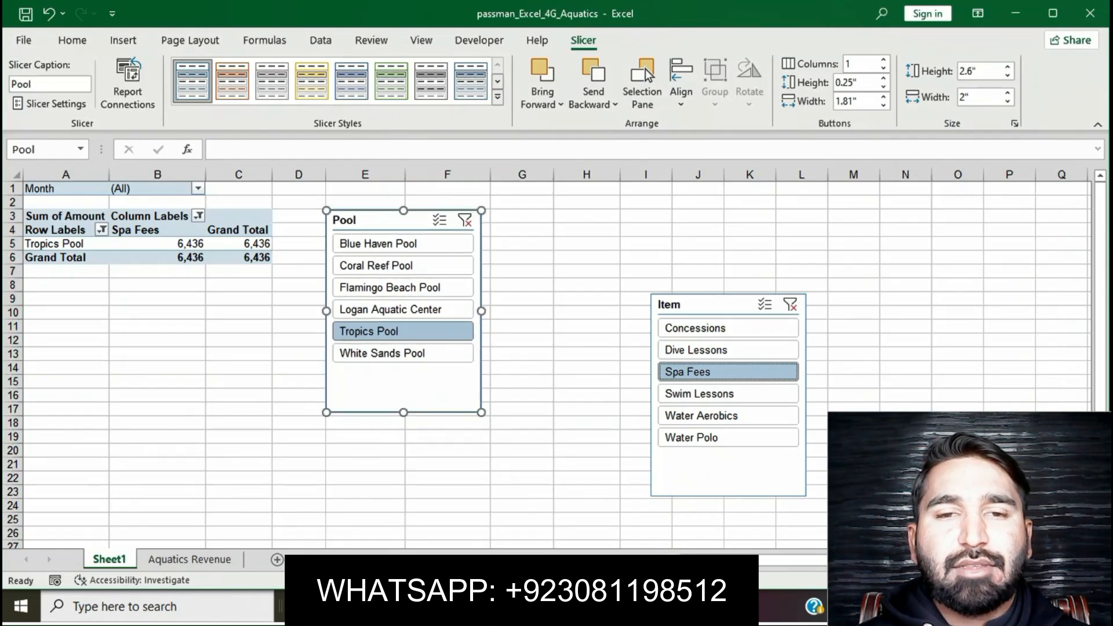
Check the Item slicer instruction in Word, and in Excel align the Item slicer's upper left corner with that of cell G3.
key("alt+Tab")
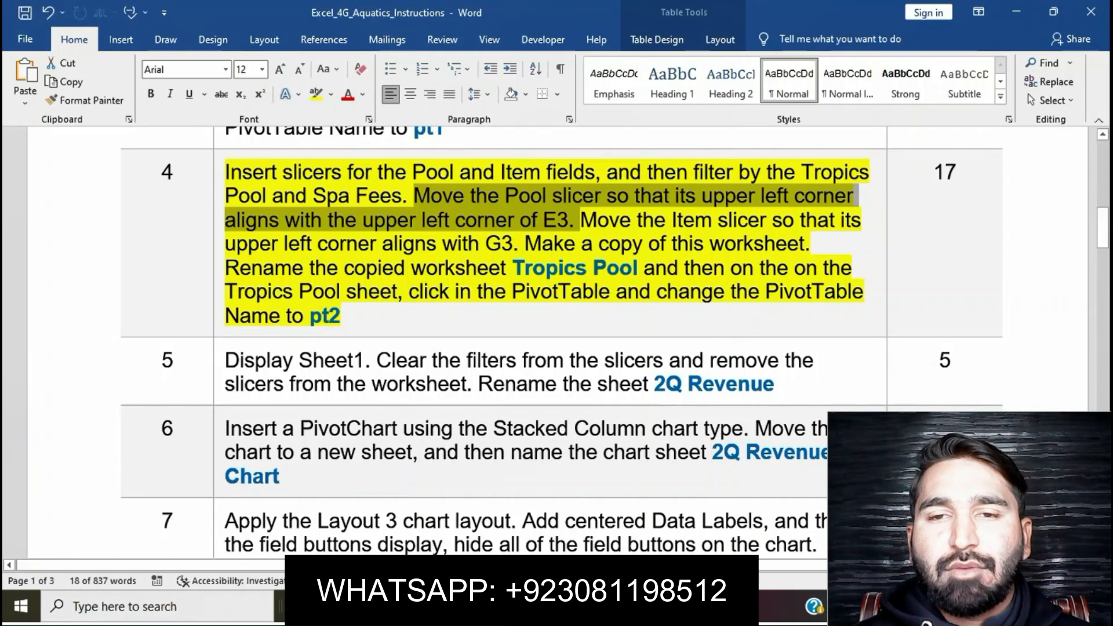
left_click_drag(581, 220, 523, 243)
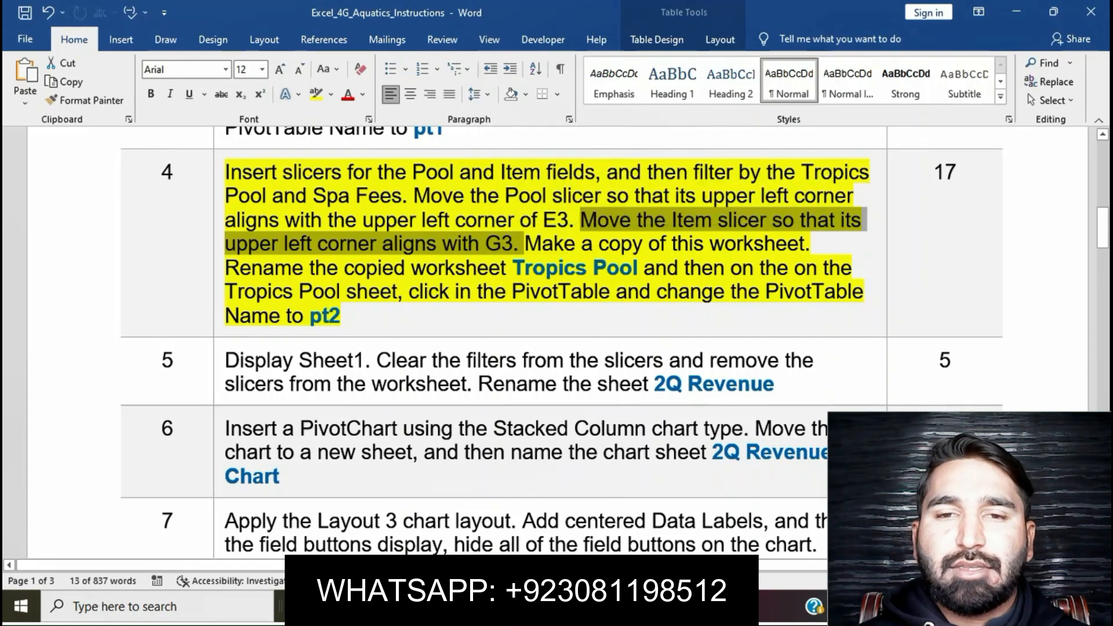
key("alt+Tab")
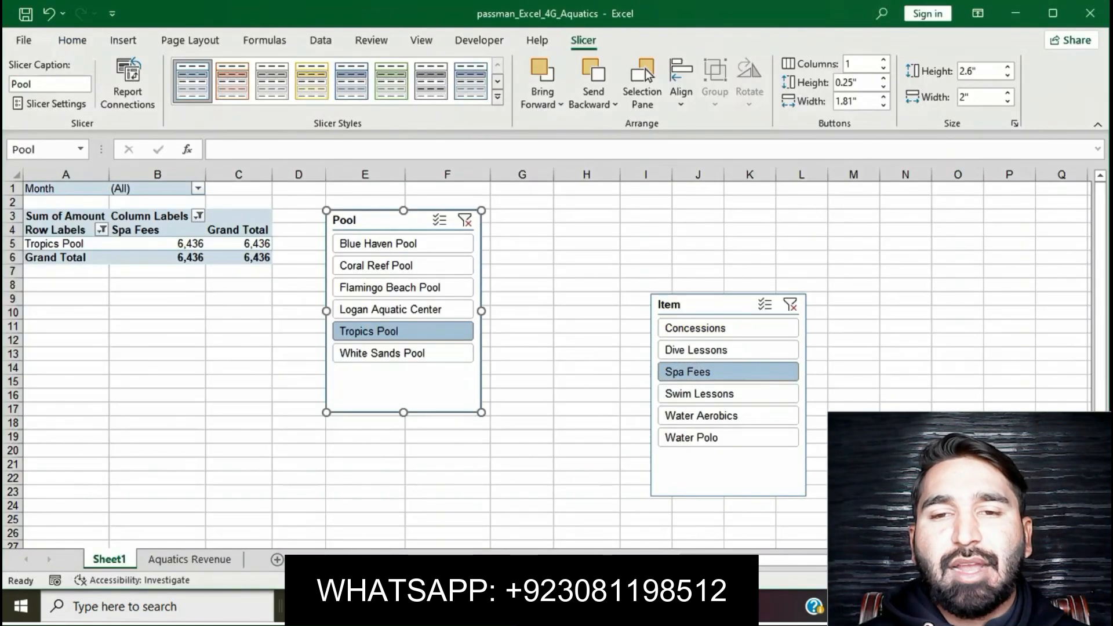
mouse_move(713, 304)
left_mouse_down()
mouse_move(576, 249)
mouse_move(555, 220)
left_mouse_up()
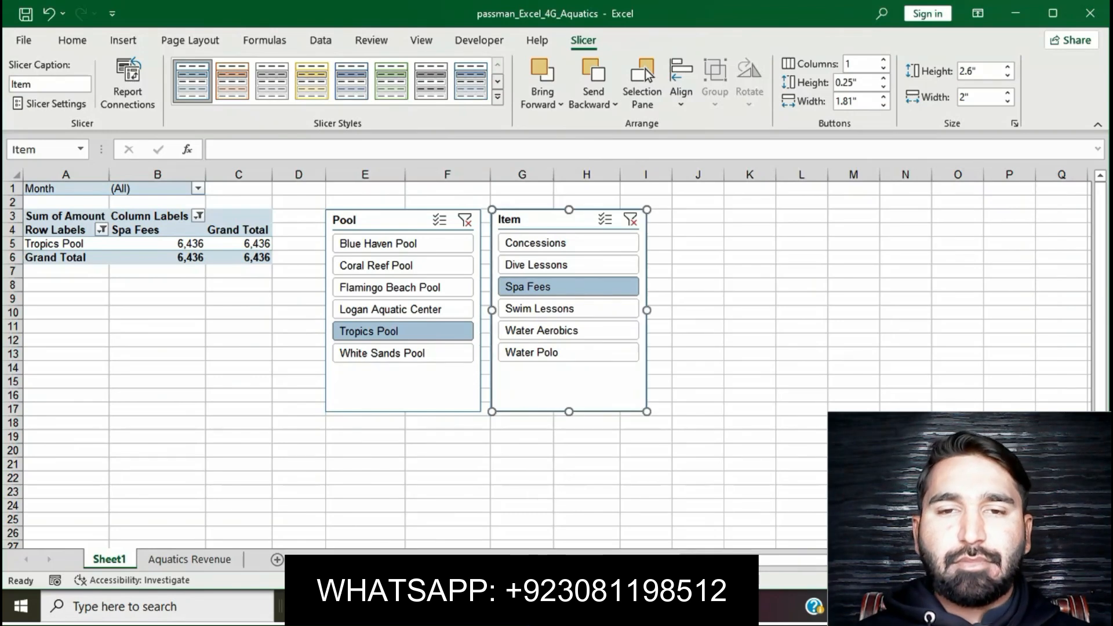
Check the worksheet copy instruction in Word, and in Excel create a copy of Sheet1 placed before Sheet1.
key("alt+Tab")
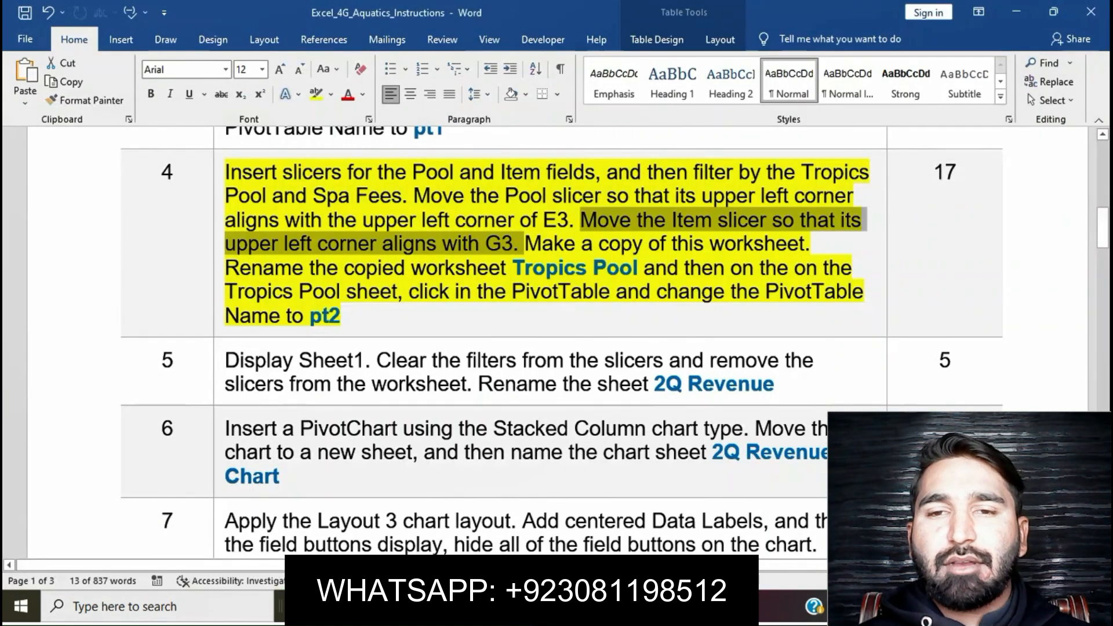
left_click(342, 316)
left_click_drag(524, 243, 808, 243)
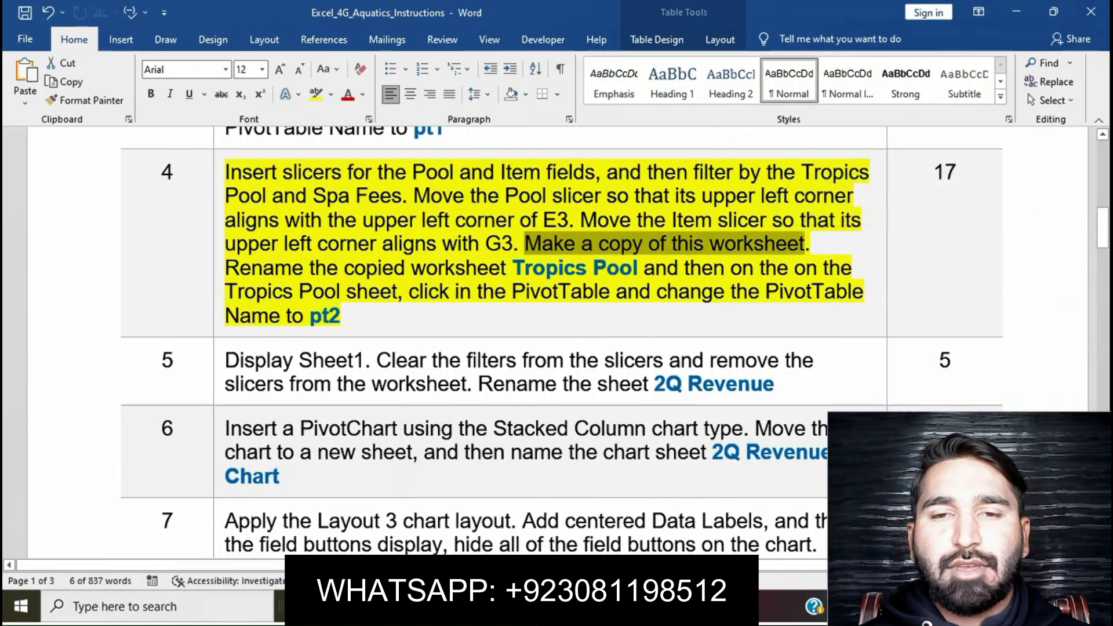
key("alt+Tab")
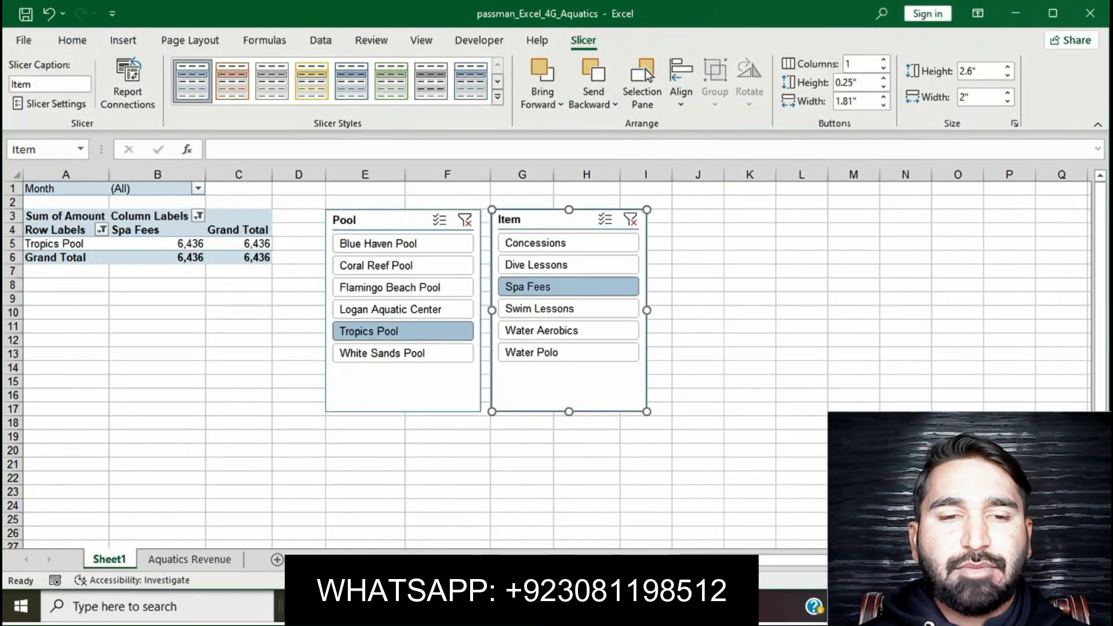
key("Escape")
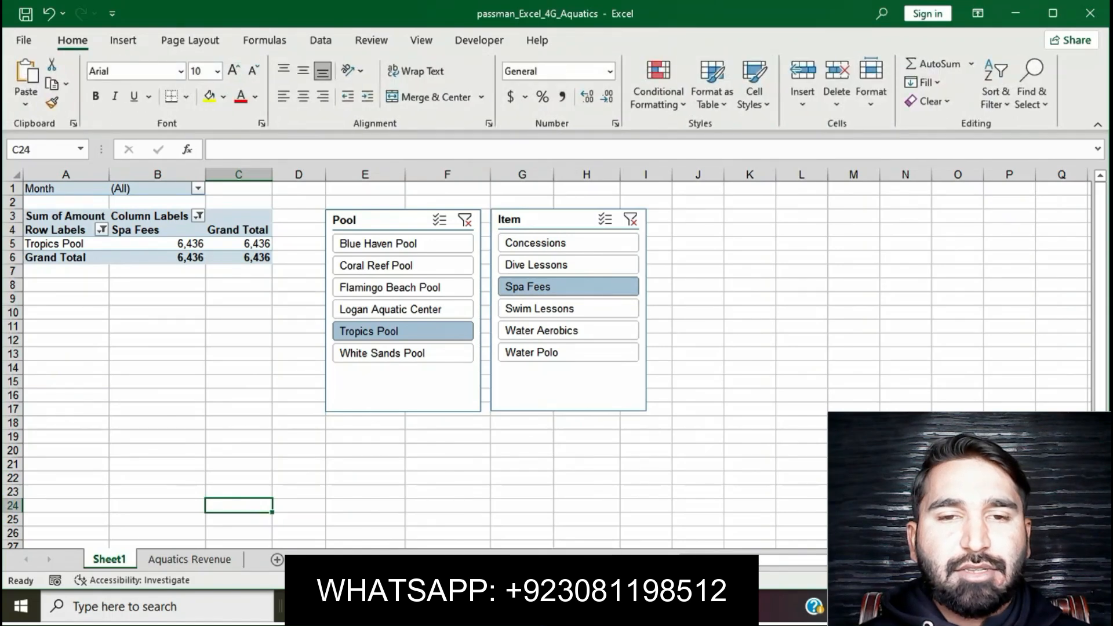
right_click(110, 559)
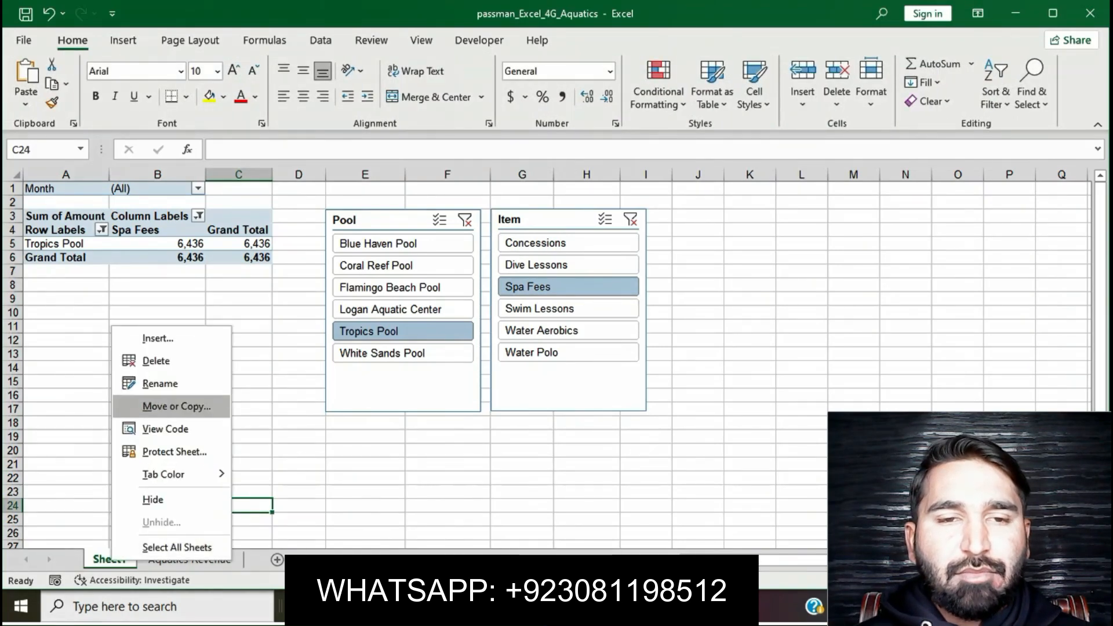
left_click(177, 406)
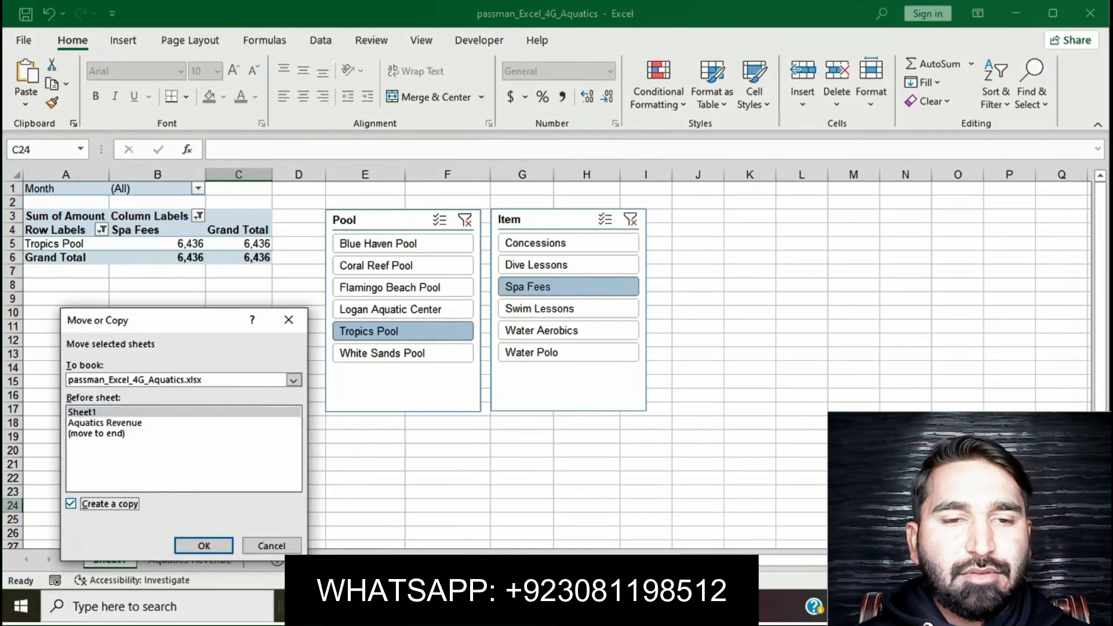
left_click(203, 546)
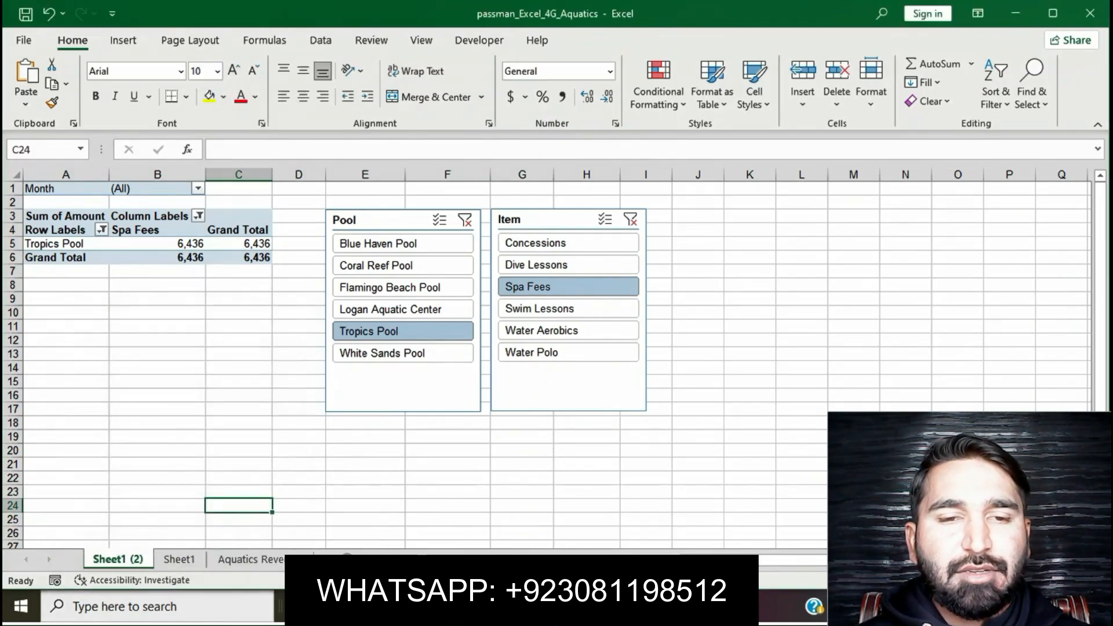
Copy the name Tropics Pool from step 4 in Word, and in Excel rename the copied worksheet as Tropics Pool.
key("alt+Tab")
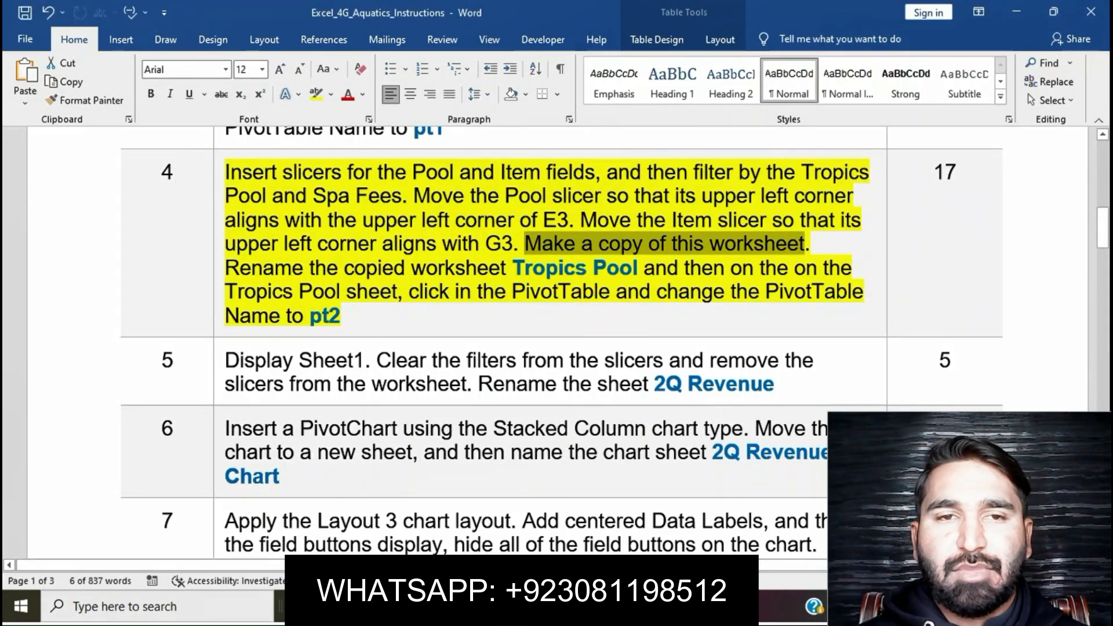
left_click_drag(523, 269, 636, 268)
key("ctrl+c")
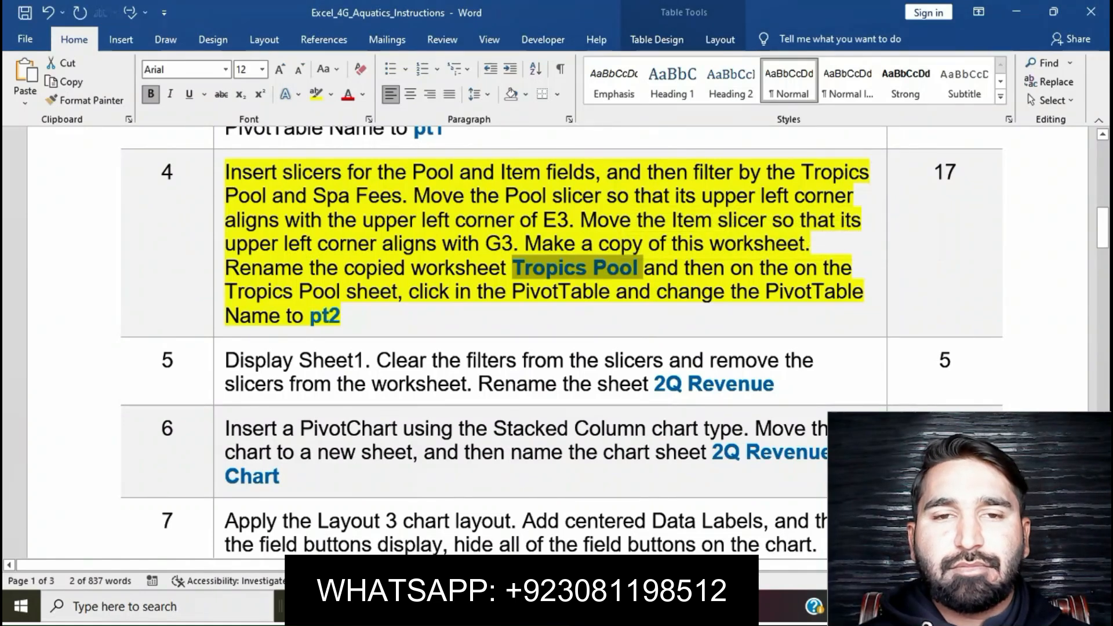
key("alt+Tab")
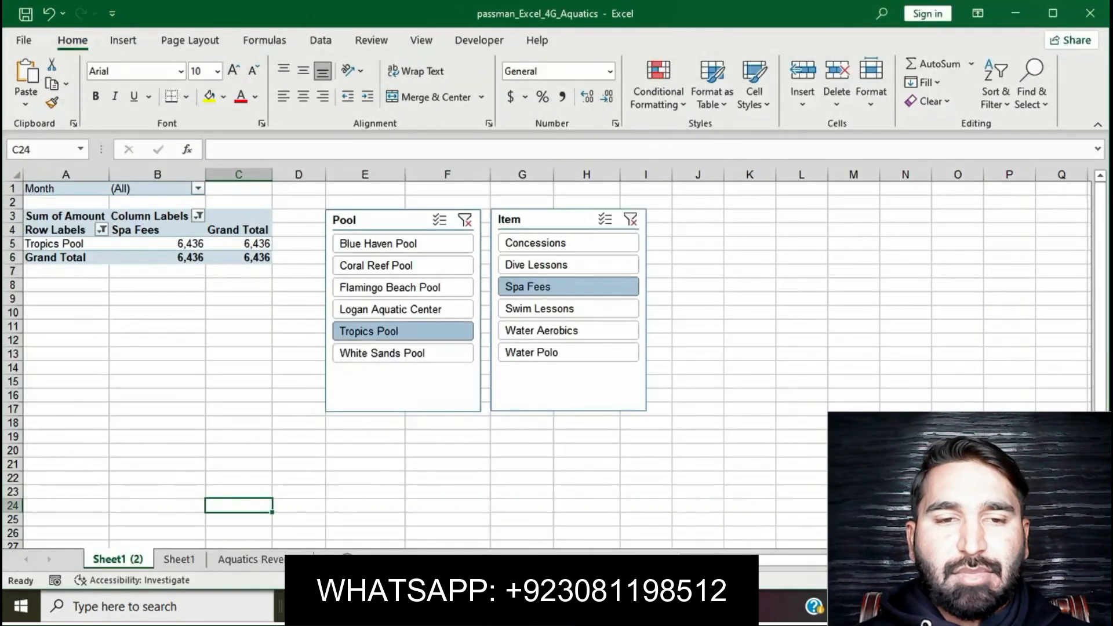
right_click(142, 560)
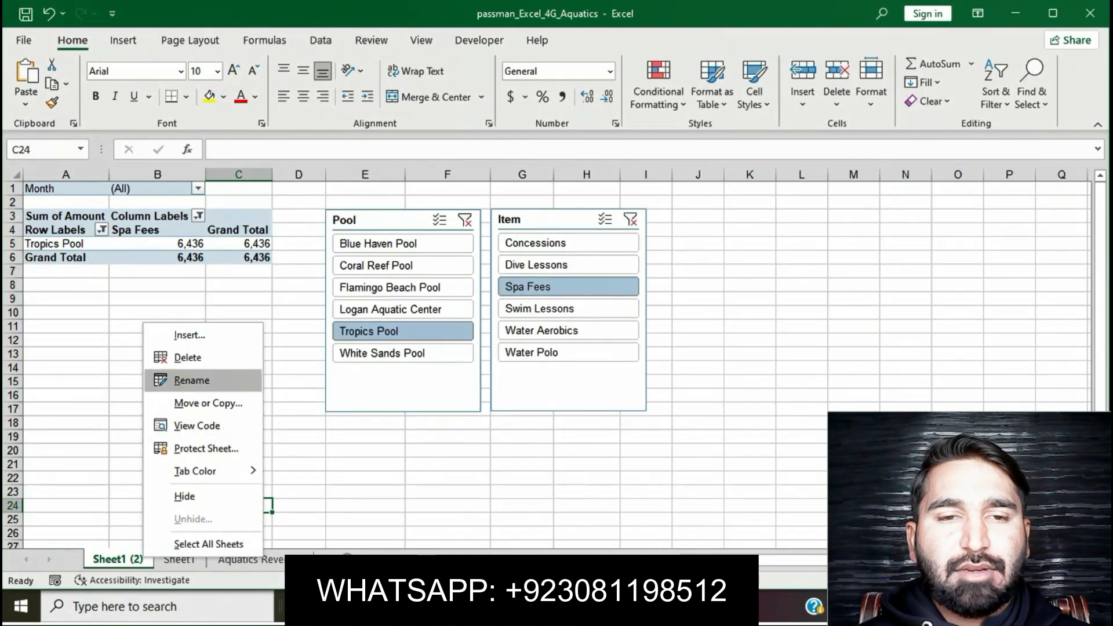
left_click(191, 380)
key("ctrl+v")
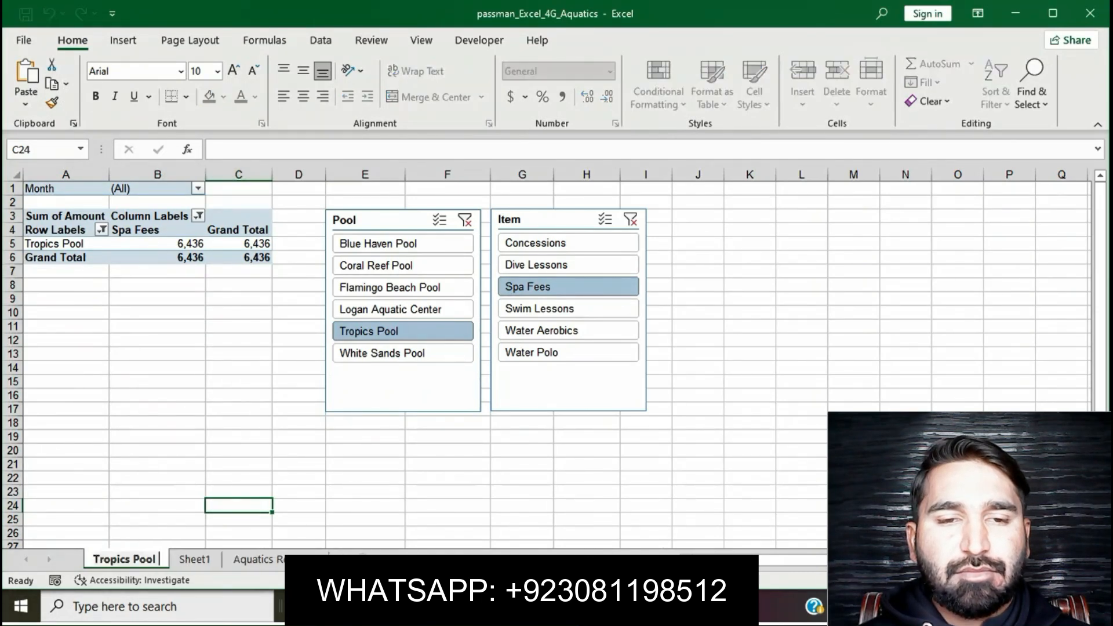
left_click(521, 492)
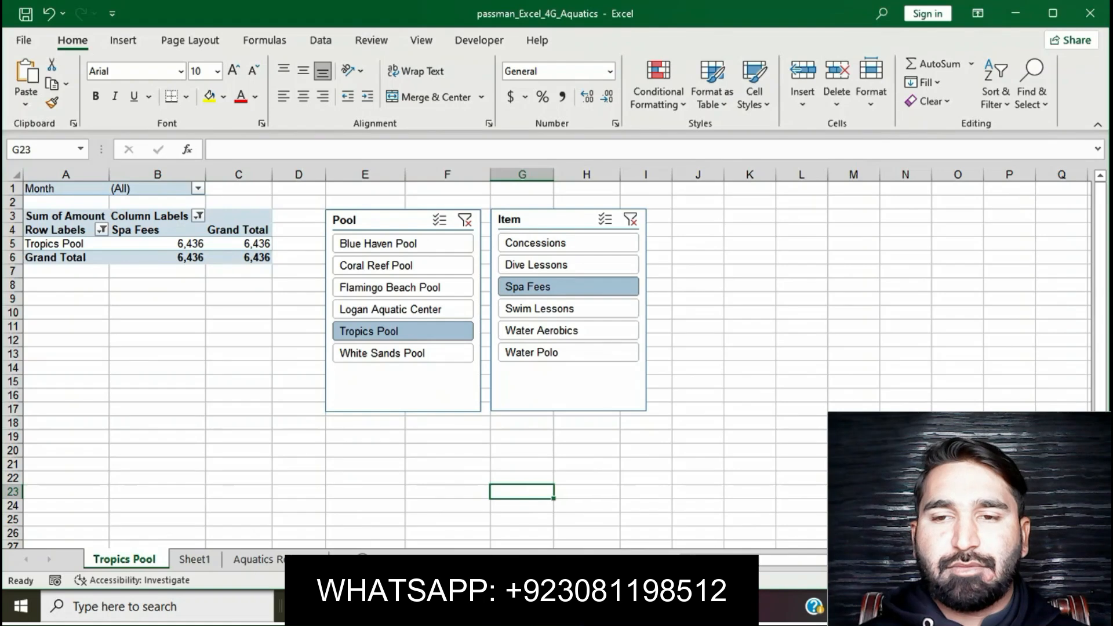
Check step 4's PivotTable name instruction in Word, and in Excel rename the PivotTable on the Tropics Pool sheet as pt2.
key("alt+Tab")
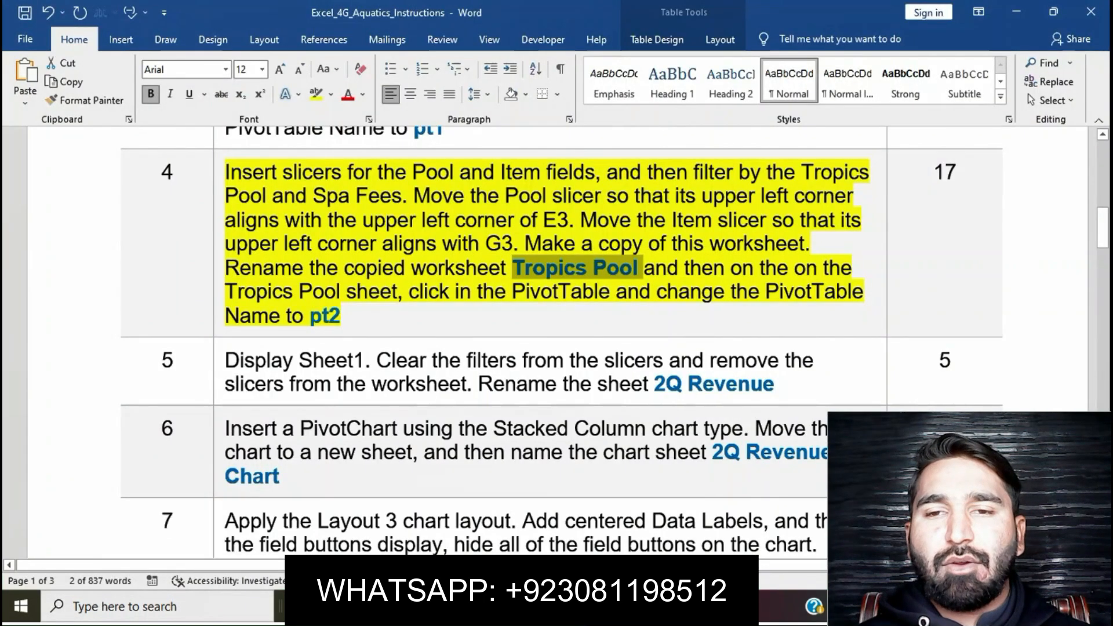
left_click(678, 268)
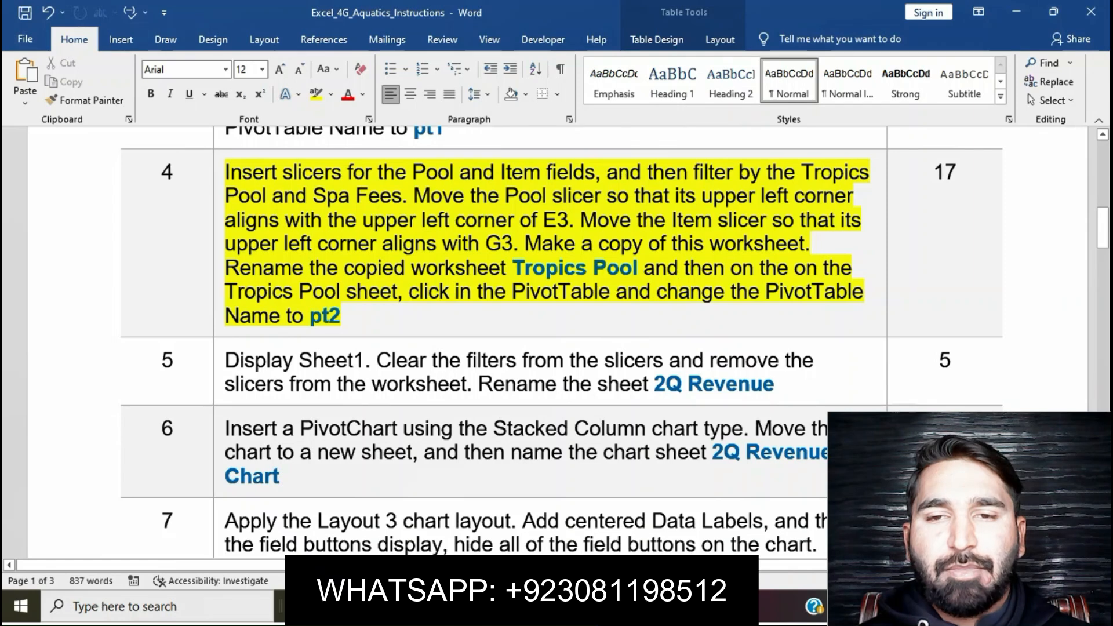
left_click_drag(409, 291, 341, 316)
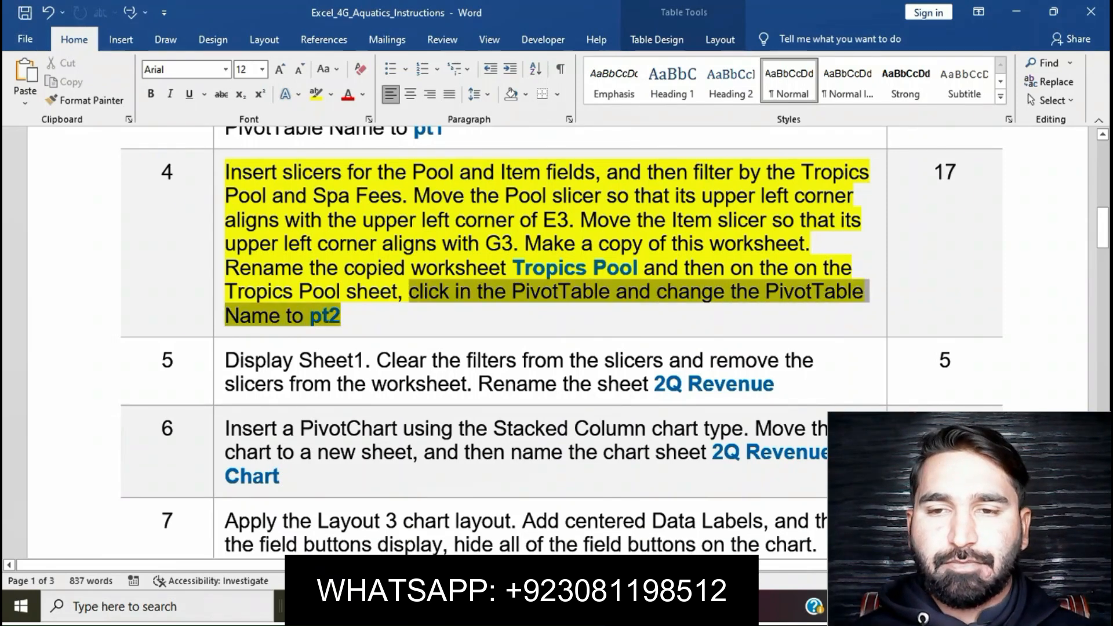
left_click(342, 316)
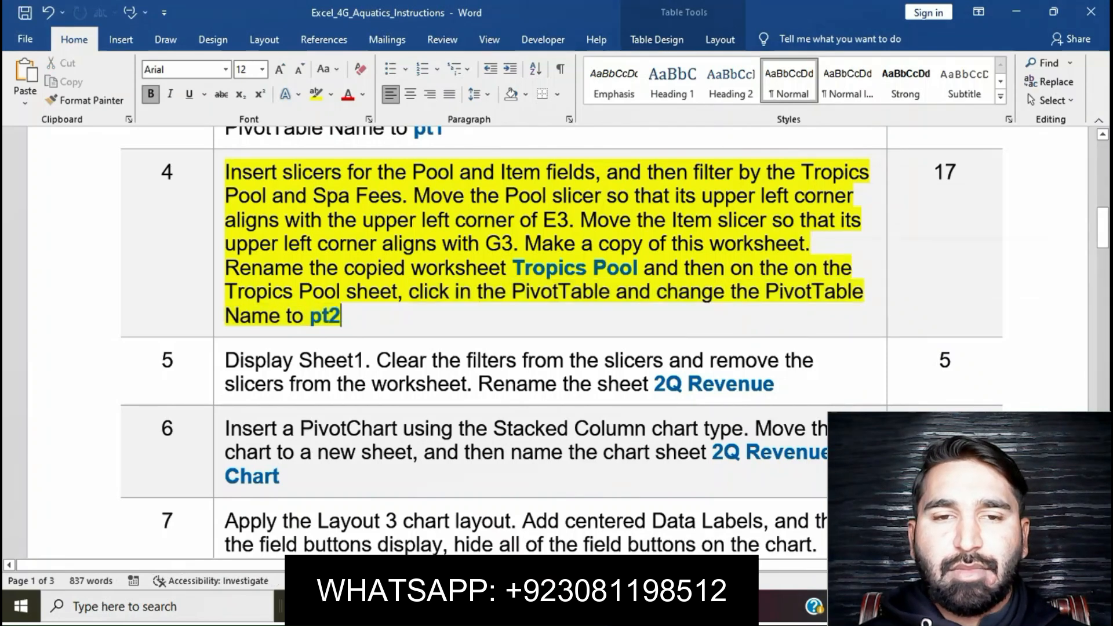
left_click_drag(309, 316, 341, 316)
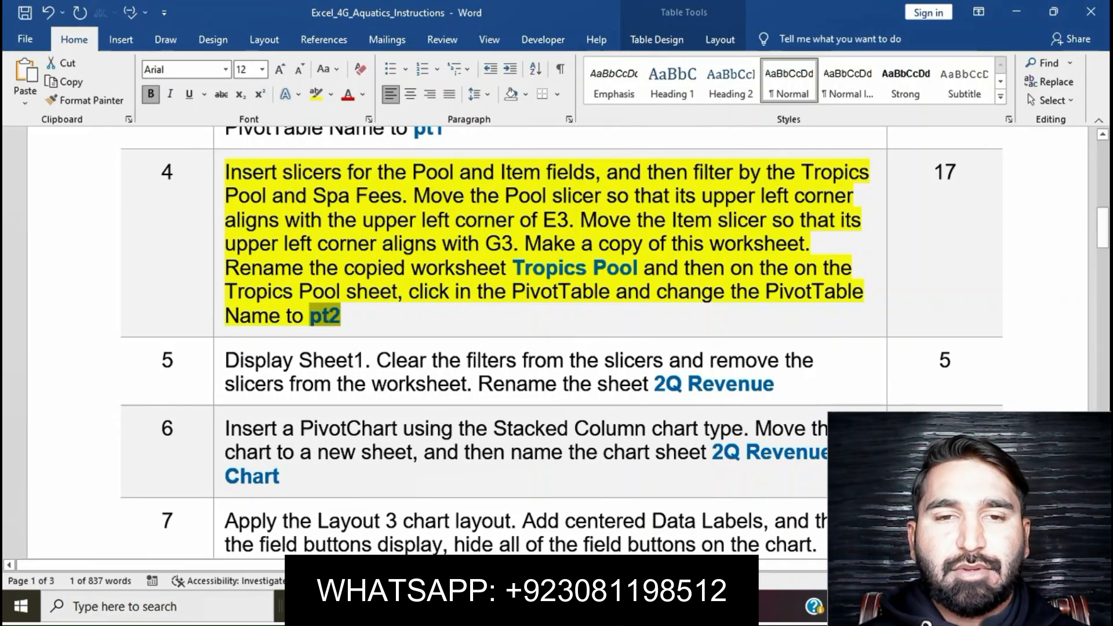
key("alt+Tab")
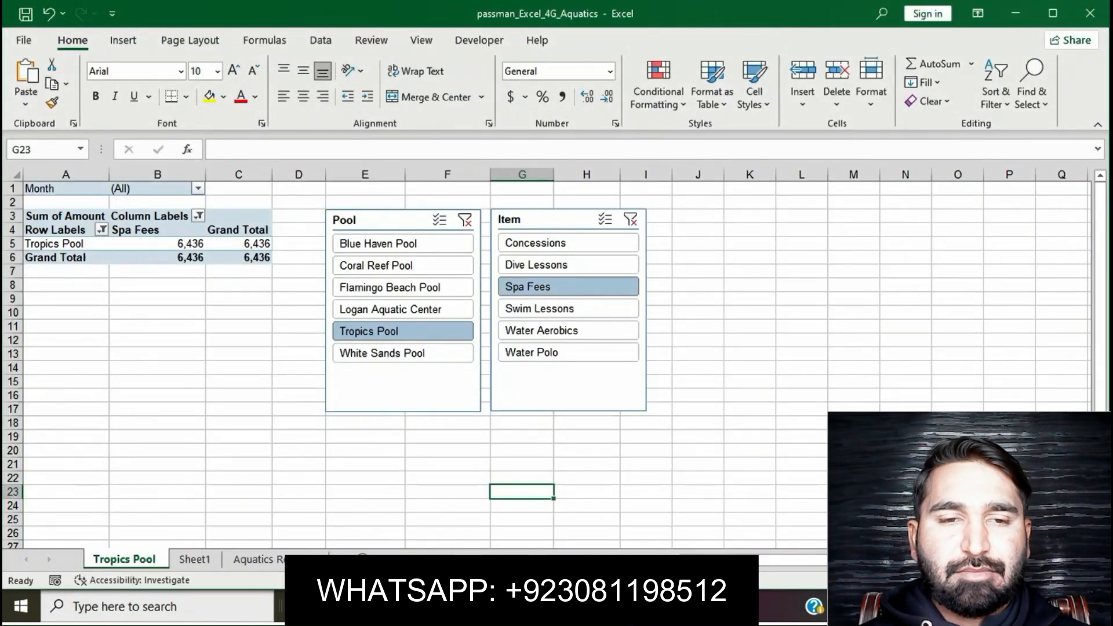
left_click(157, 244)
key("alt+Tab")
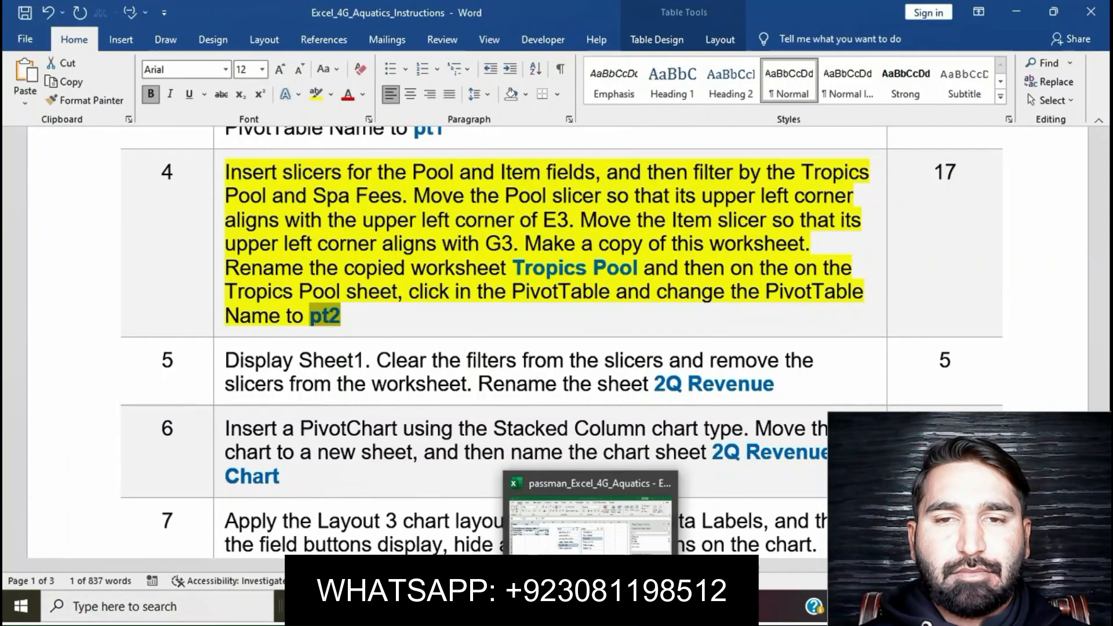
left_click(590, 606)
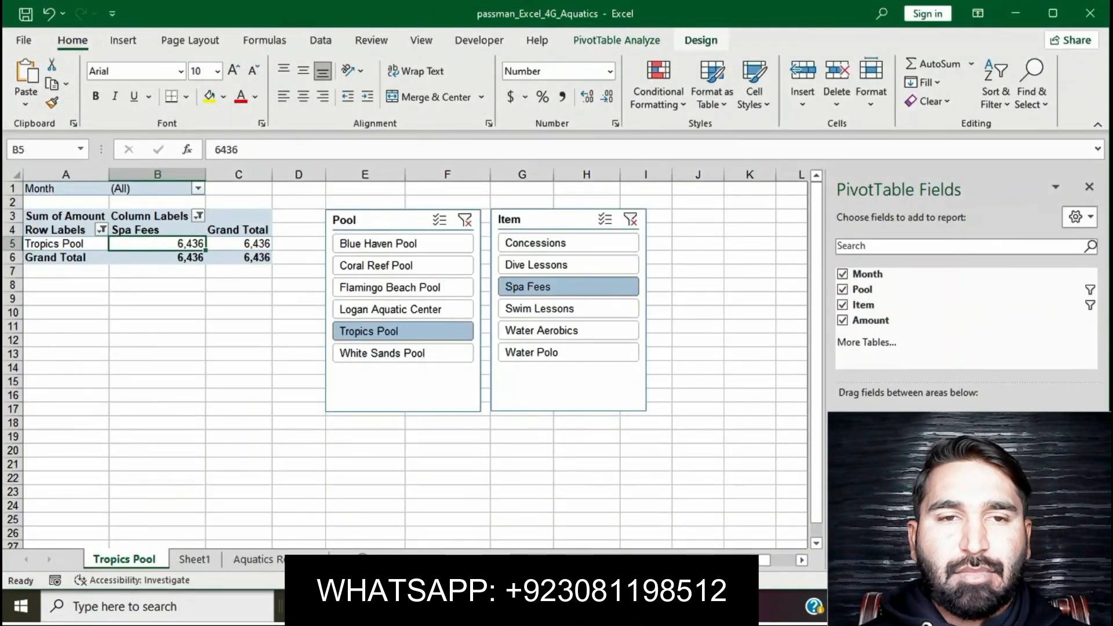
left_click(701, 40)
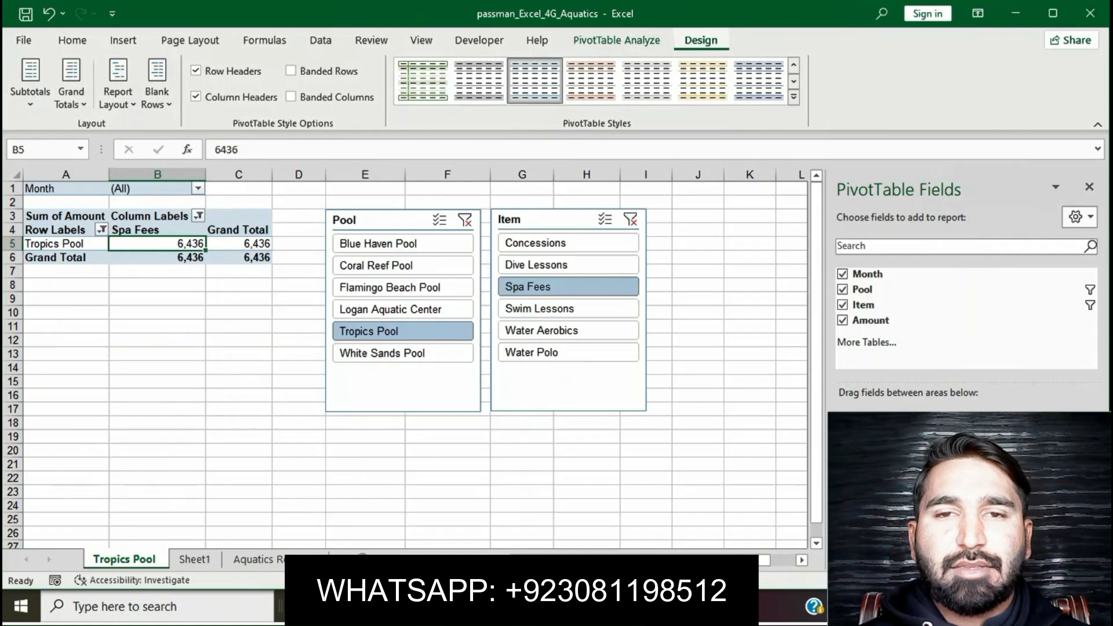
left_click(617, 40)
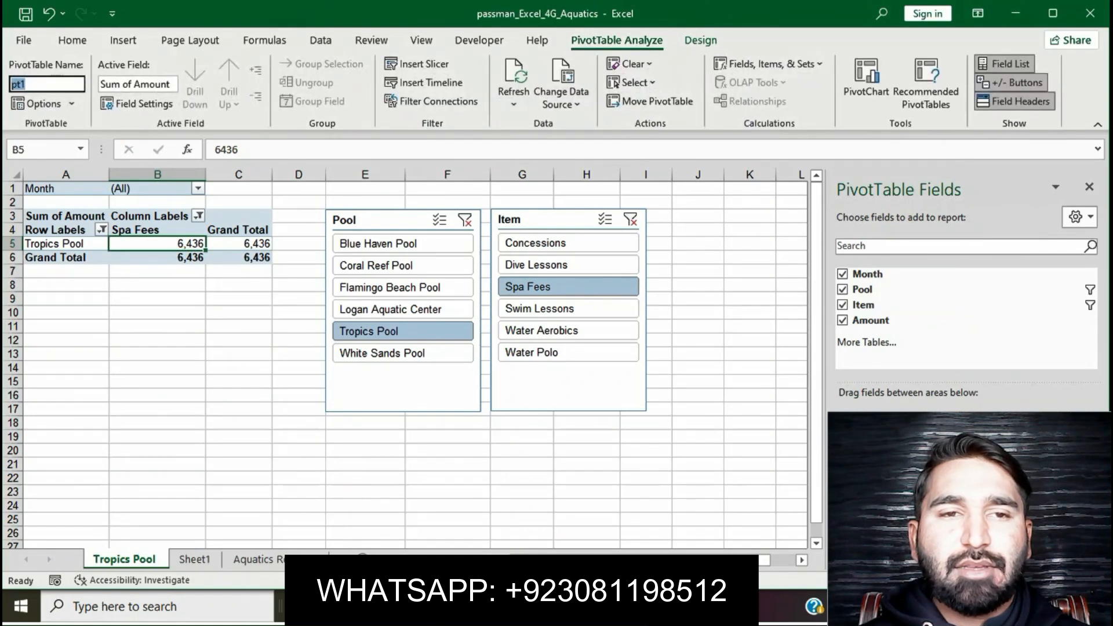
left_click(447, 479)
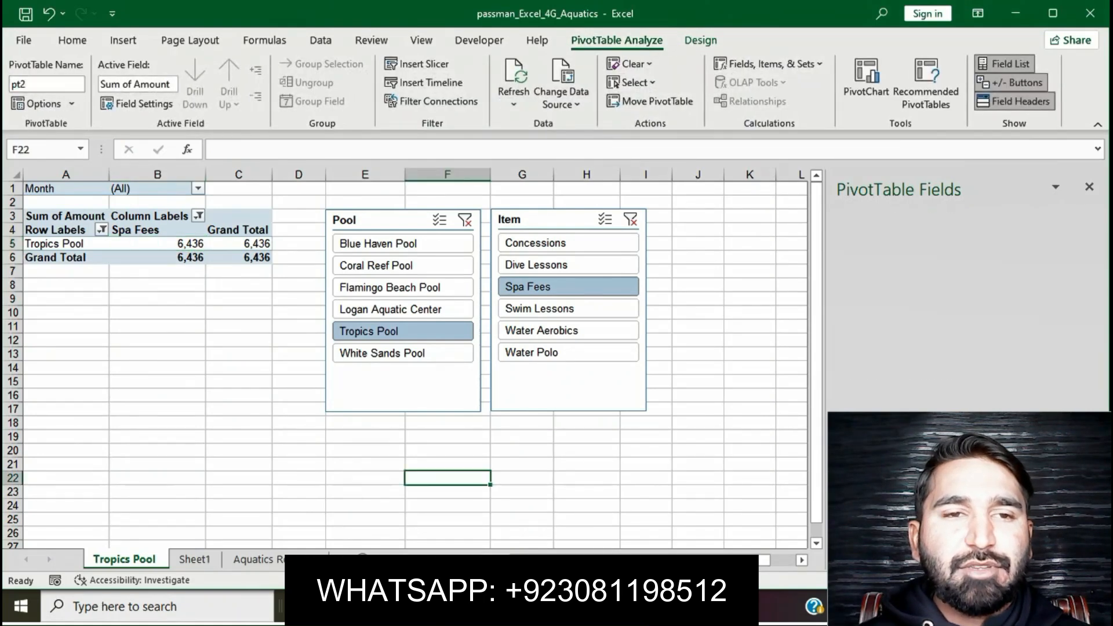
In Word, remove the yellow highlight from the step 4 instructions and highlight the step 5 instructions in yellow.
key("alt+Tab")
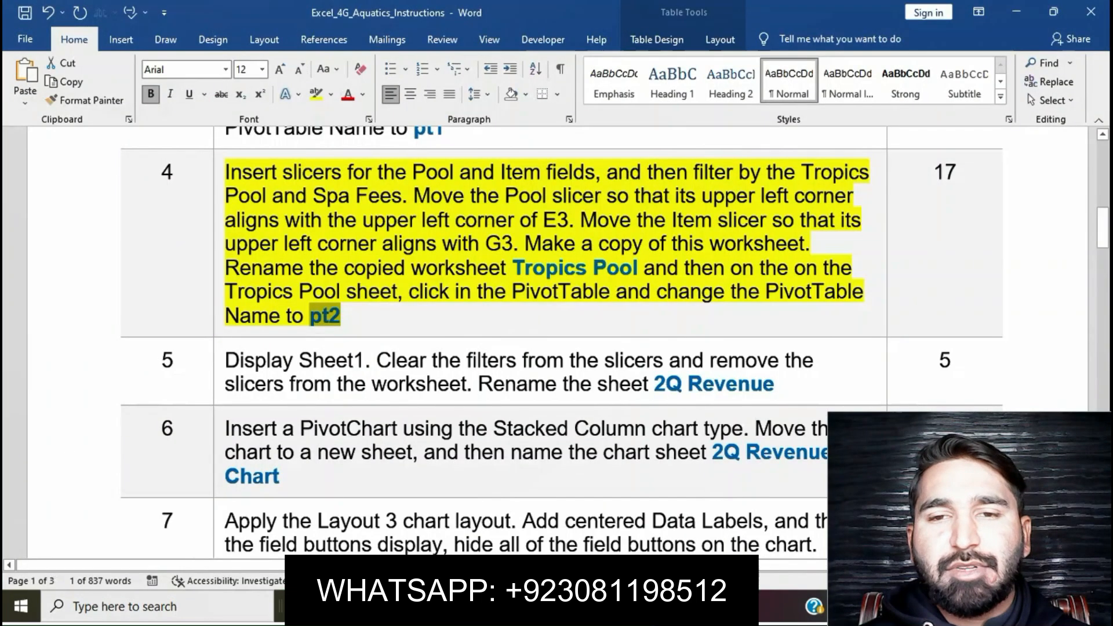
left_click(540, 292)
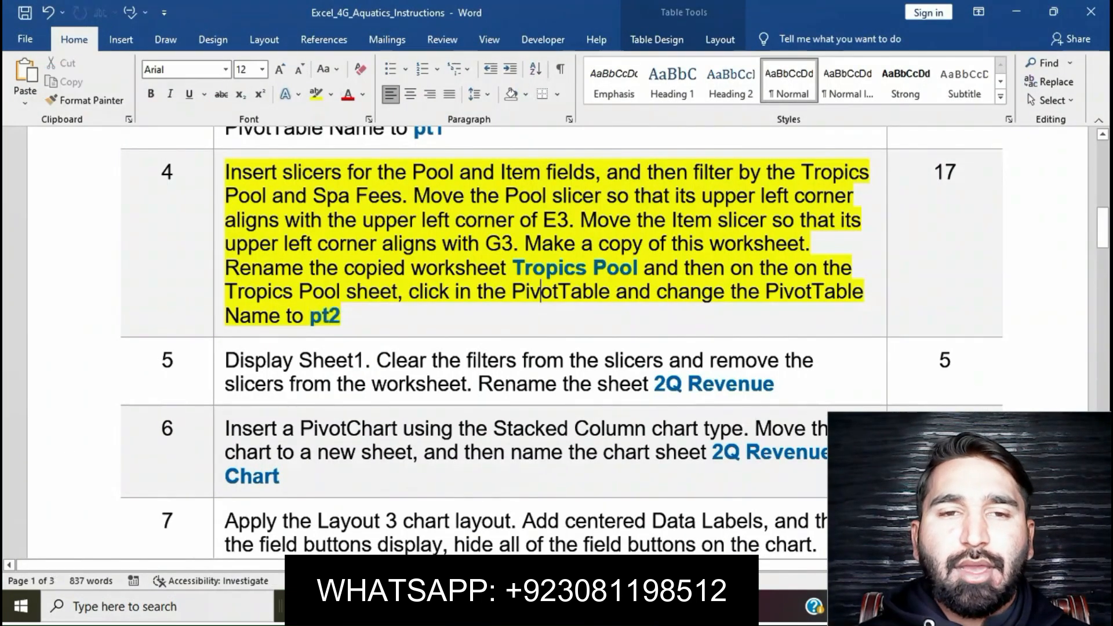
triple_click(540, 291)
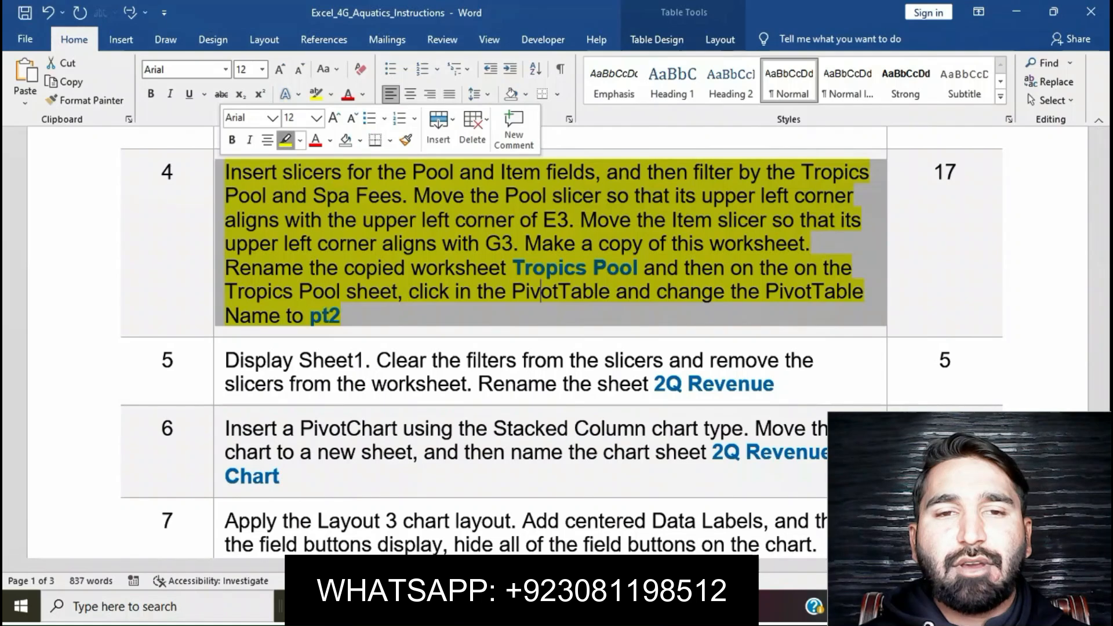
left_click(286, 140)
scroll(550, 342, "down", 3)
scroll(549, 342, "up", 1)
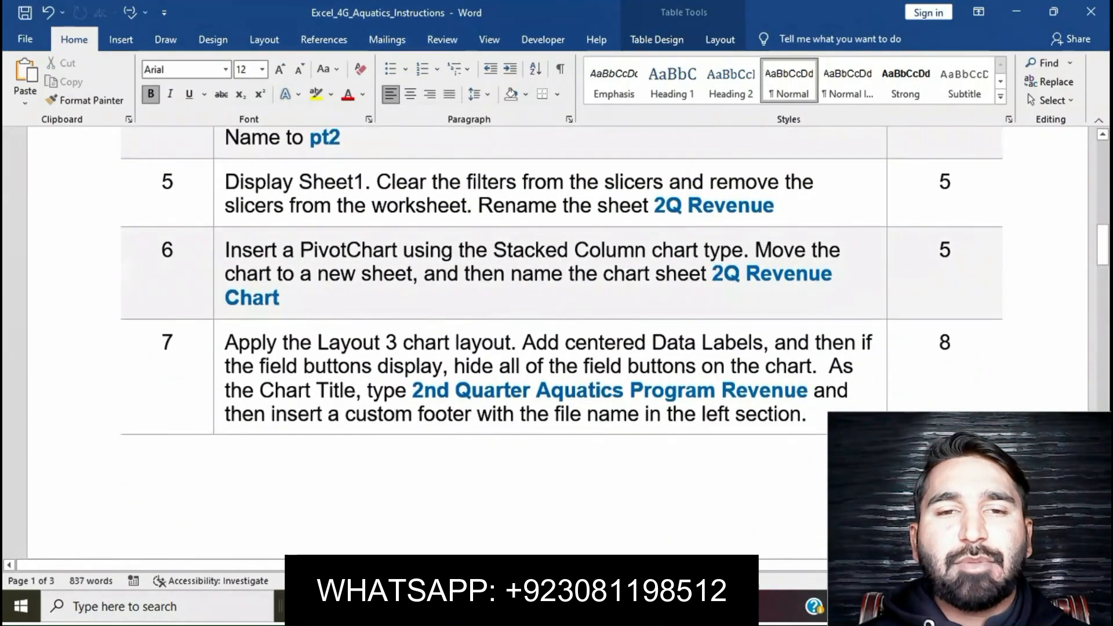
left_click(219, 188)
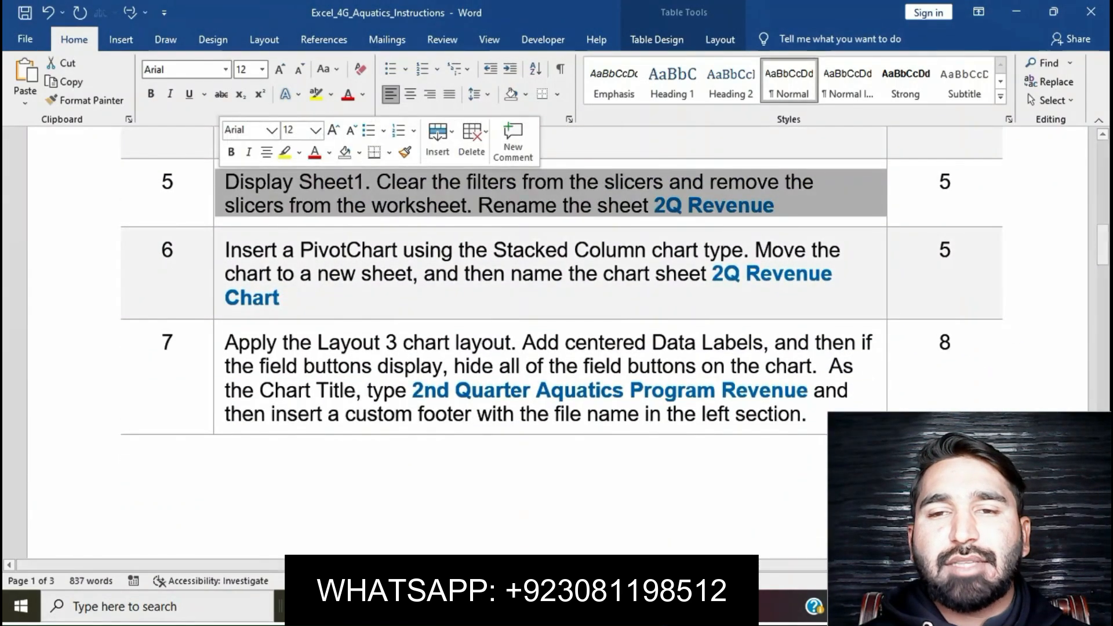
left_click(284, 153)
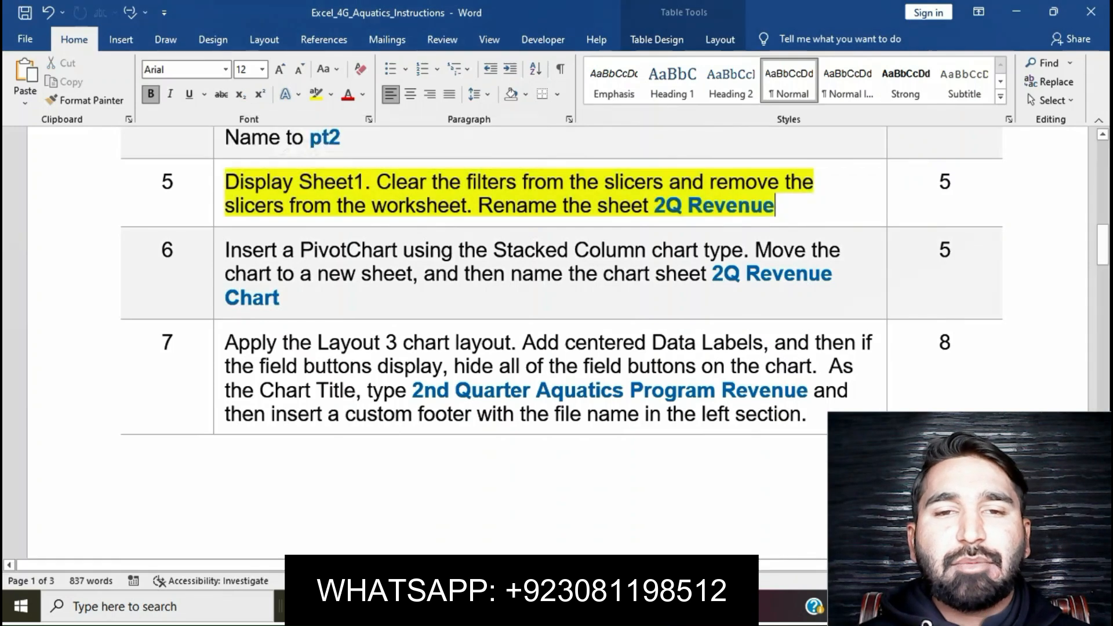
Check the first instruction of step 5 in Word, and in Excel display Sheet1.
left_click(331, 205)
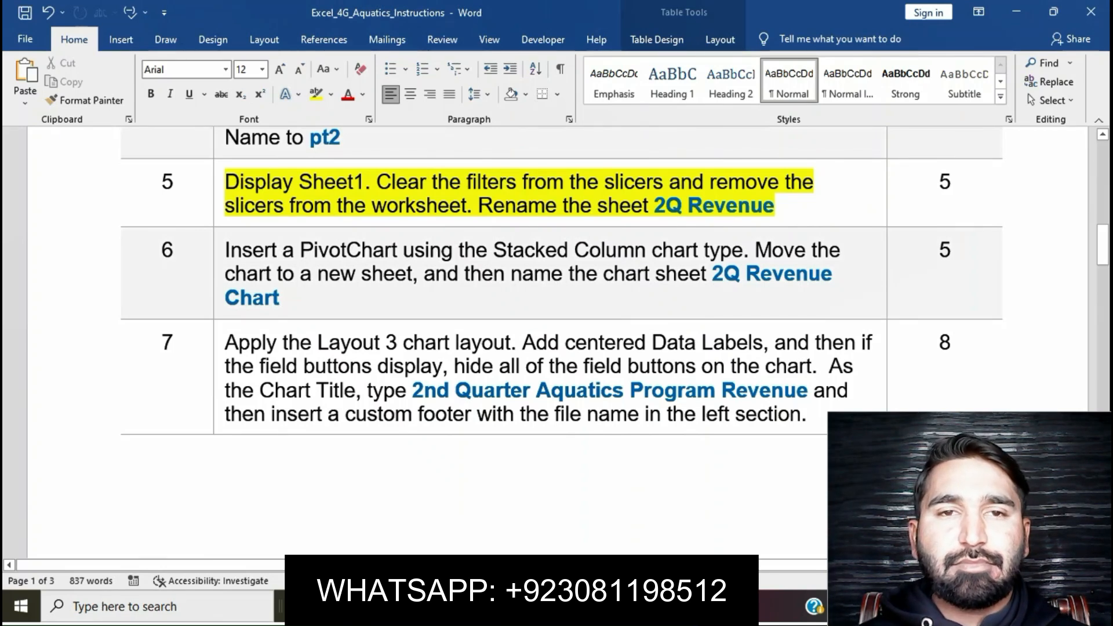
left_click_drag(226, 183, 370, 188)
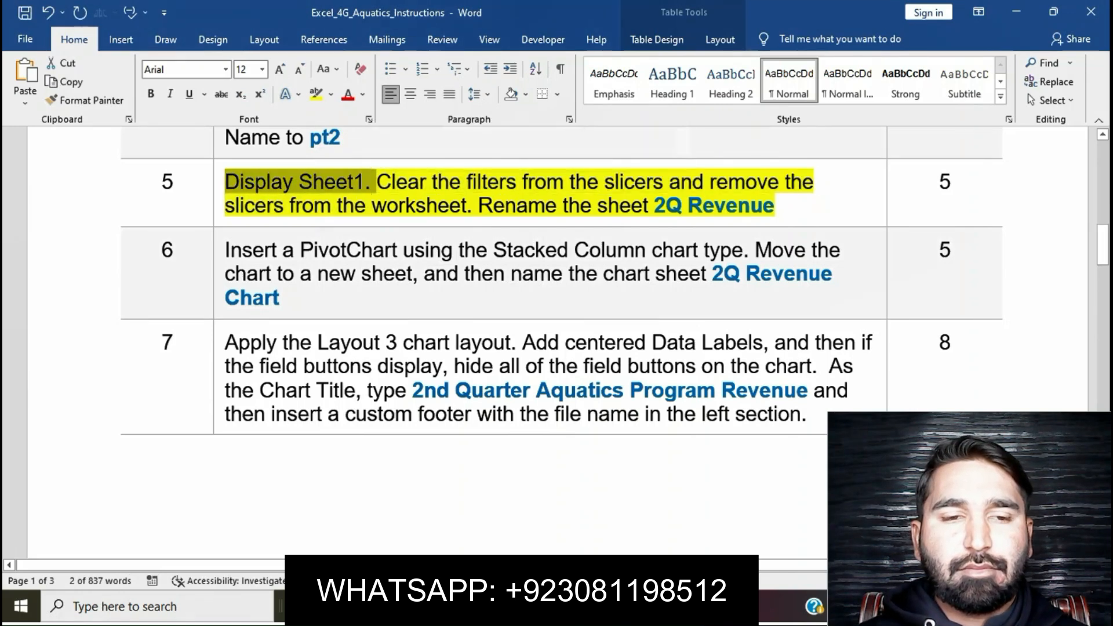
key("alt+Tab")
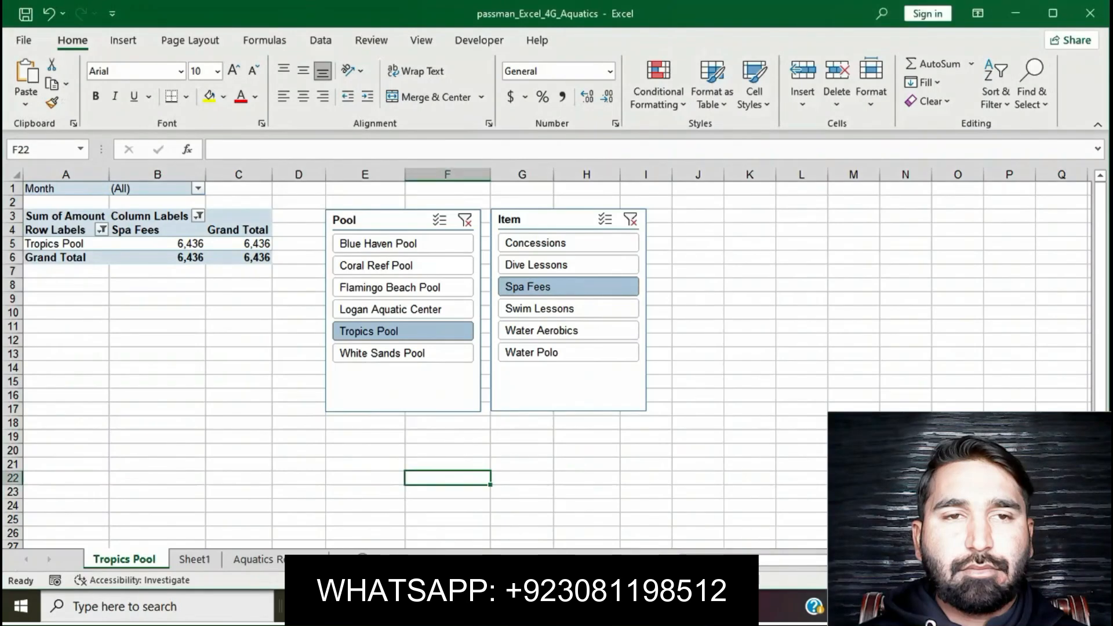
key("ctrl+Page_Down")
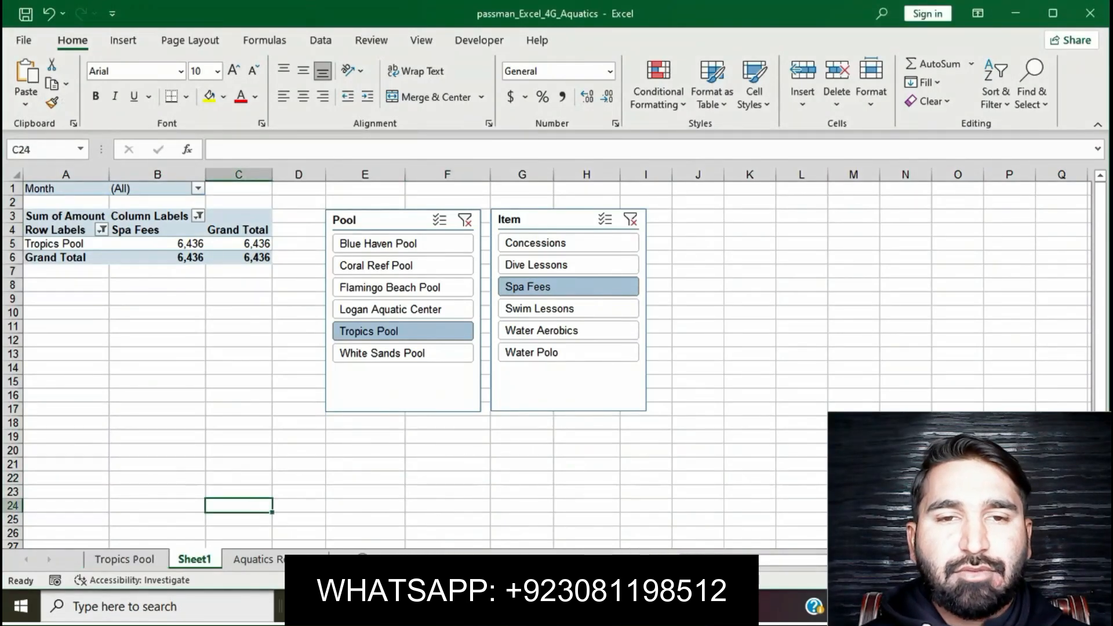
Check the filter clearing instruction in Word, and in Excel clear the filters from the Pool and Item slicers on Sheet1.
key("alt+Tab")
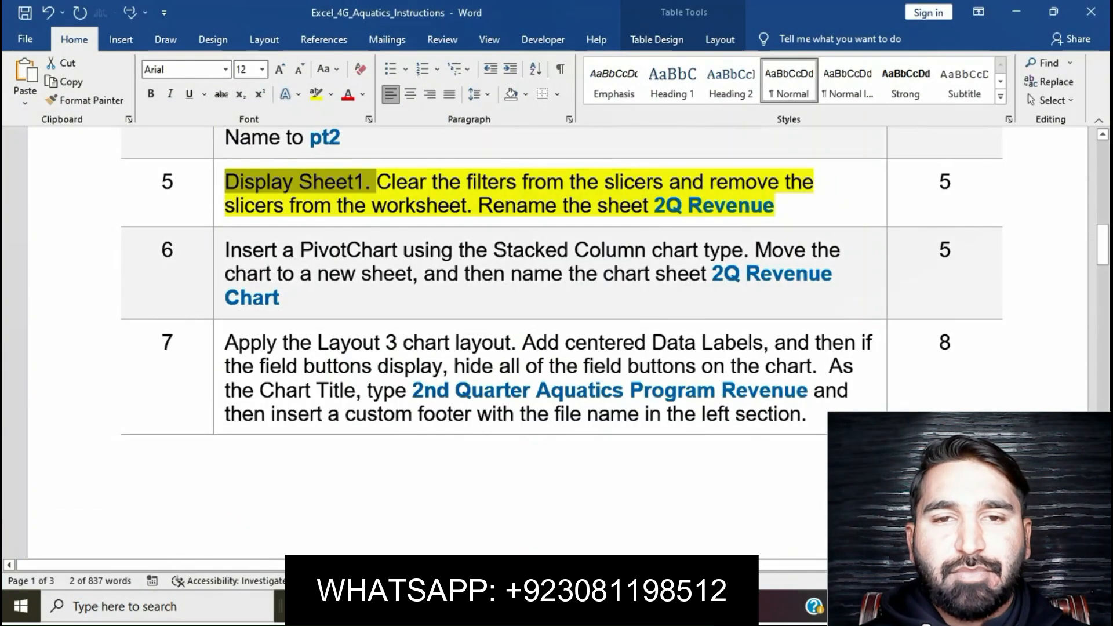
key("Right")
key("ctrl+shift+Right")
key("ctrl+shift+Right")
key("ctrl+shift+Right")
key("ctrl+shift+Right")
key("ctrl+shift+Right")
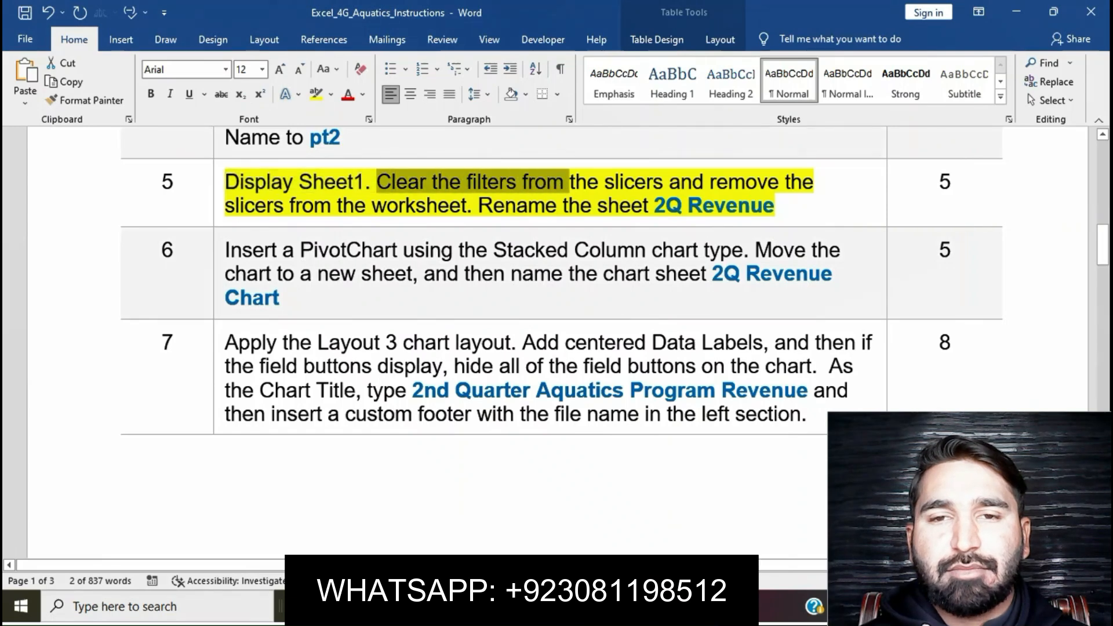
key("ctrl+shift+Right")
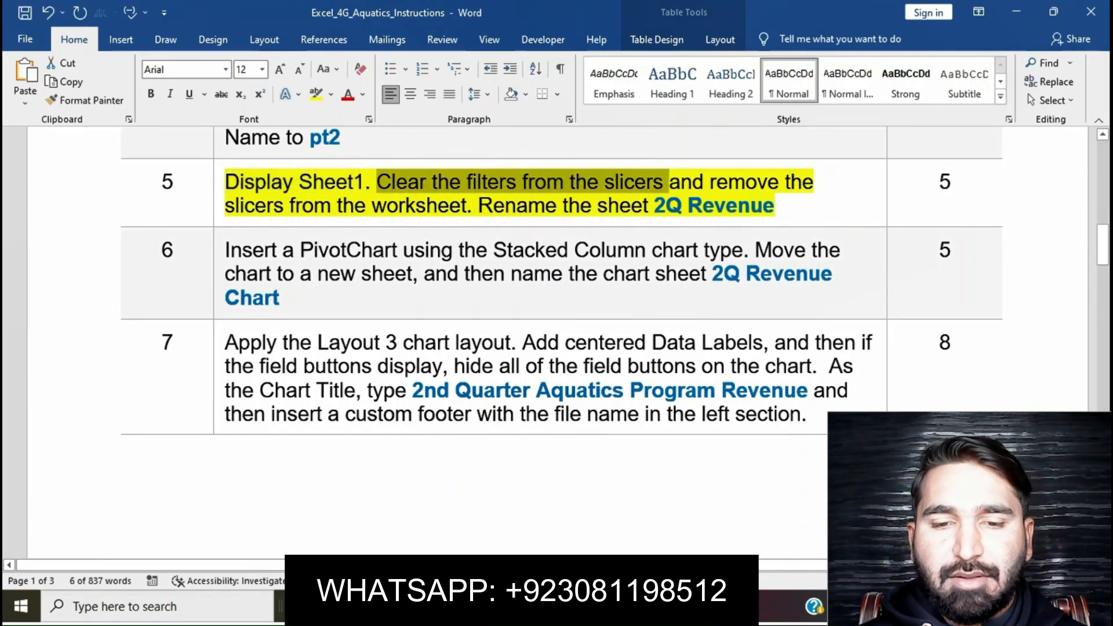
key("alt+Tab")
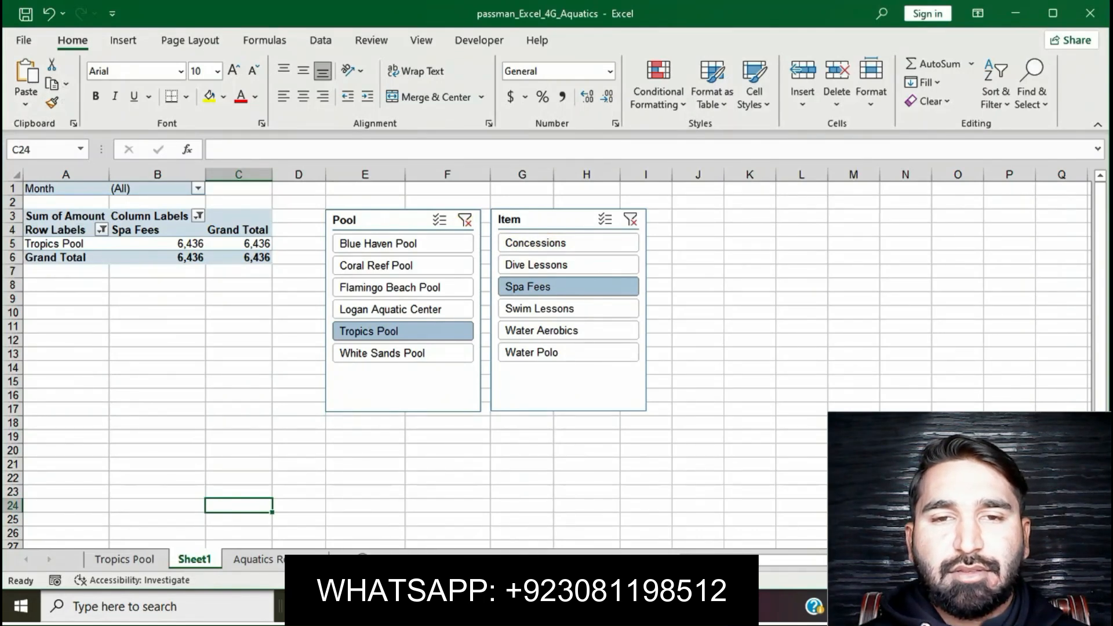
left_click(465, 220)
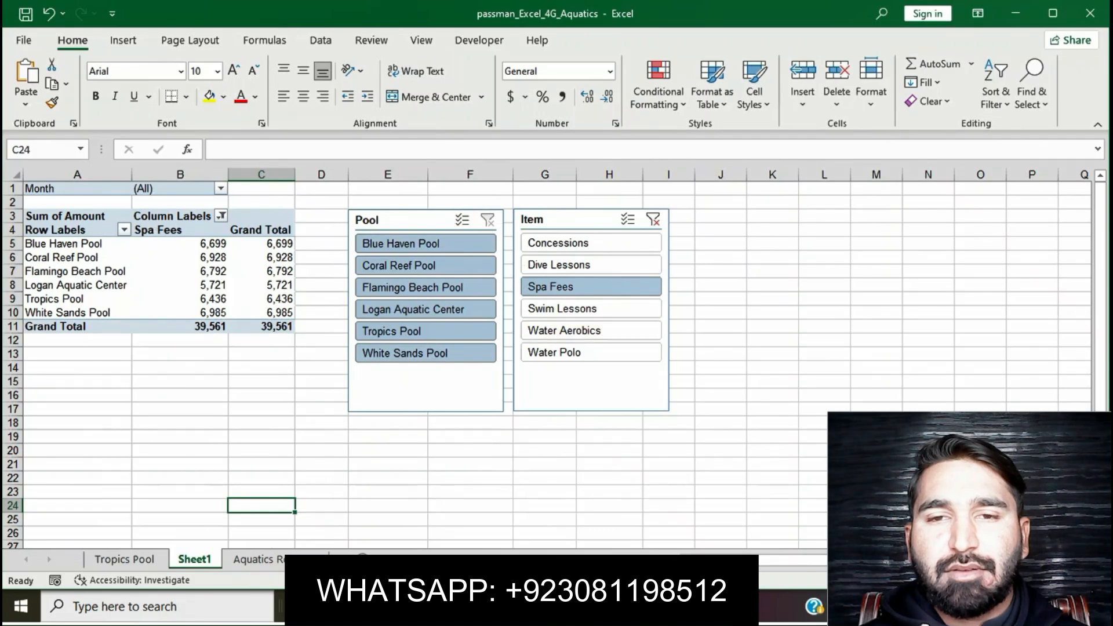
left_click(652, 219)
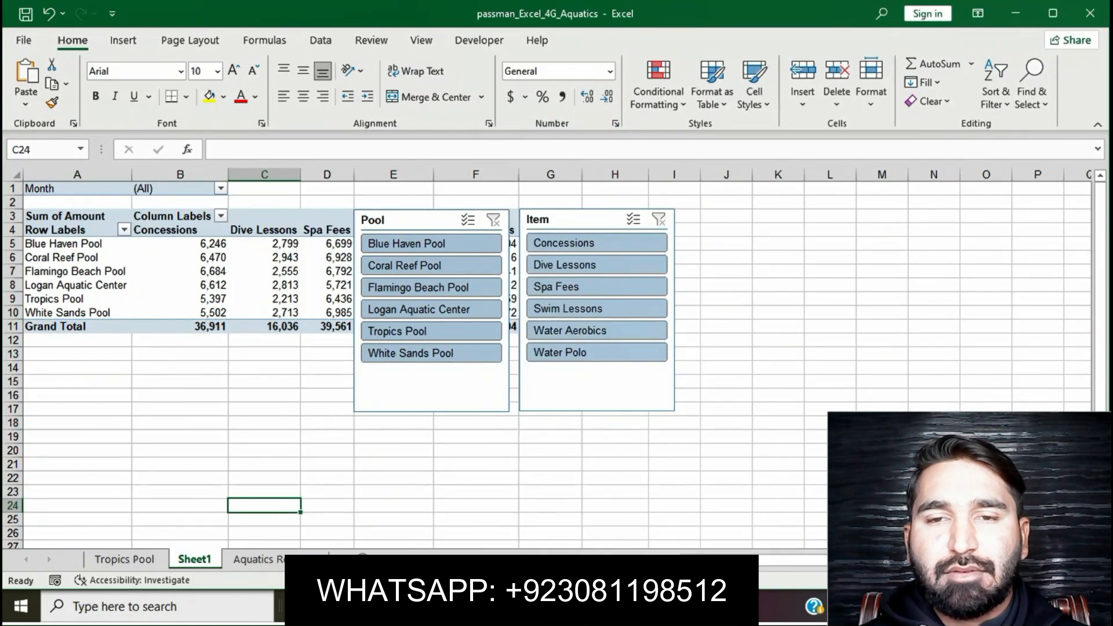
Check the slicer removal instruction in Word, and in Excel remove the Pool and Item slicers from Sheet1.
key("alt+Tab")
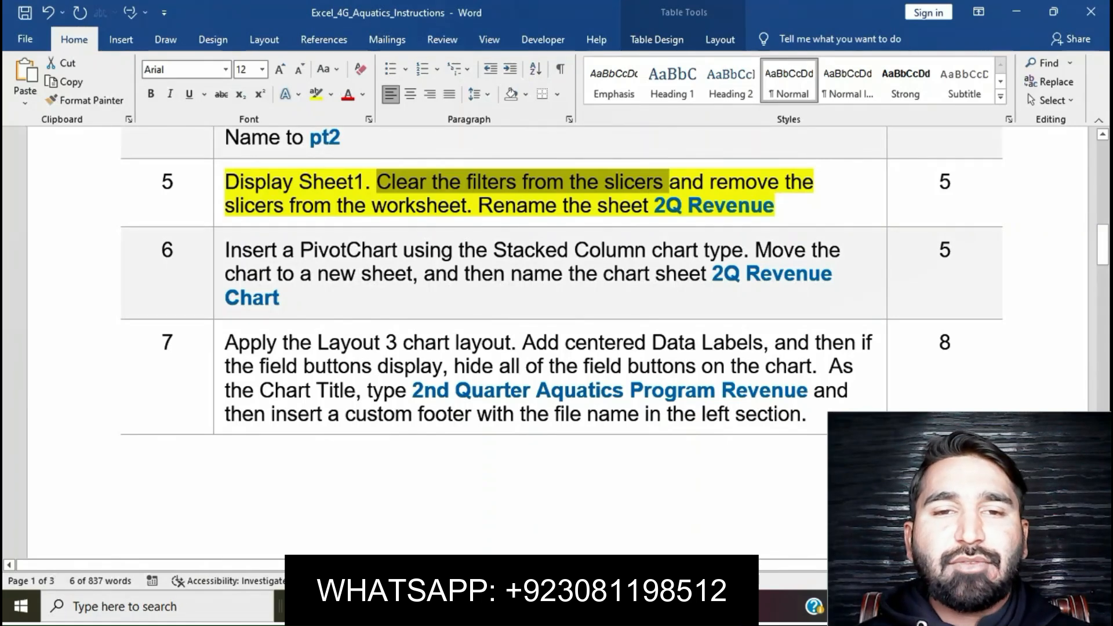
left_click(718, 206)
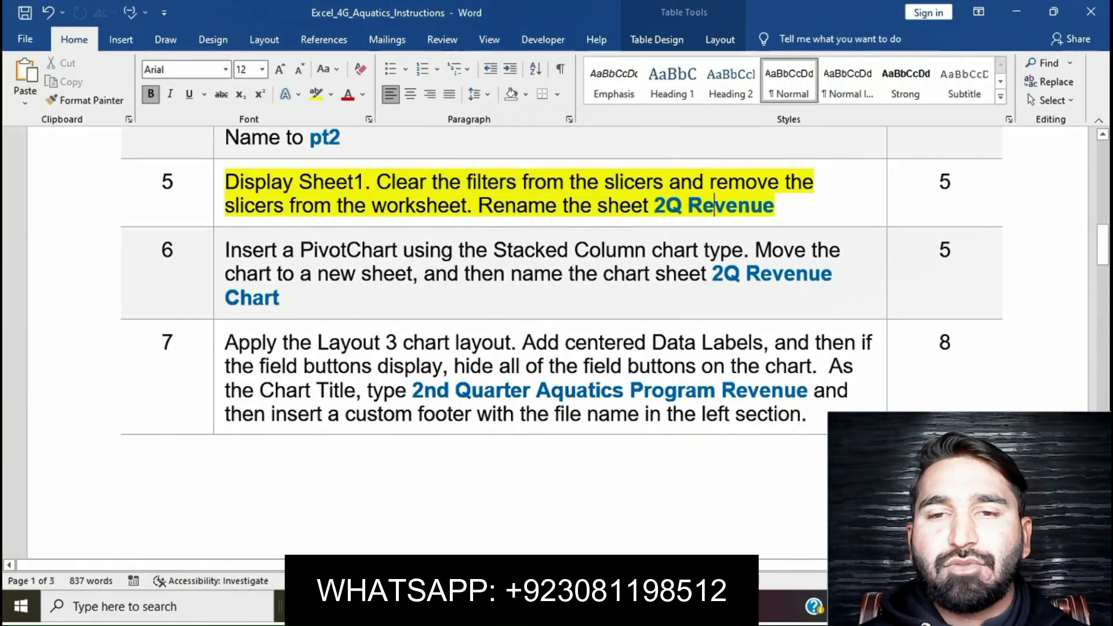
left_click_drag(669, 183, 811, 207)
left_click(479, 206)
left_click_drag(710, 183, 478, 207)
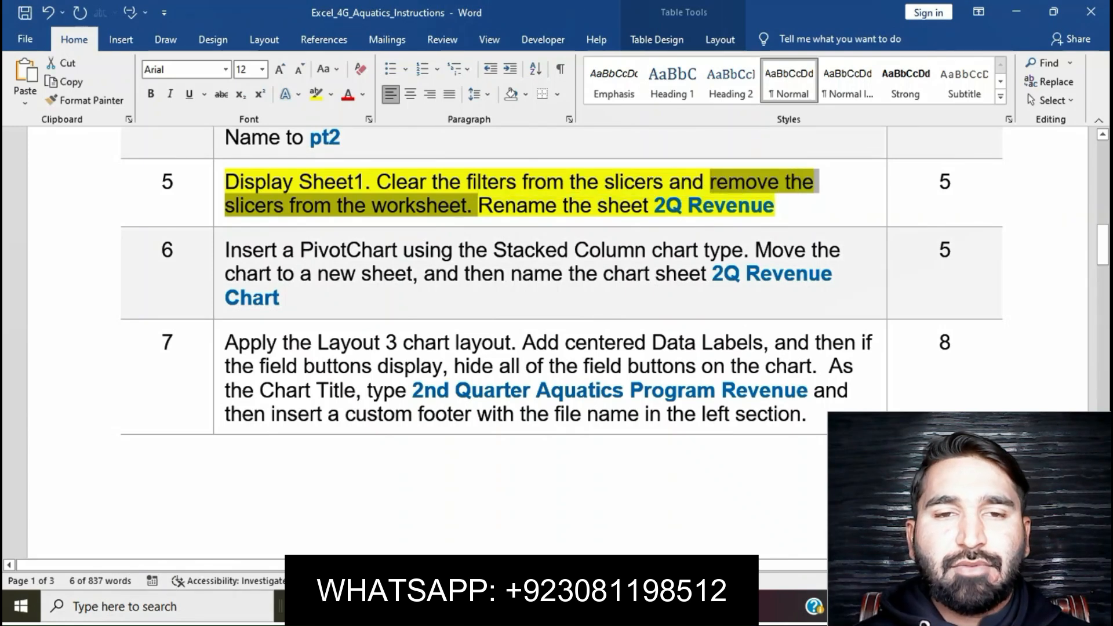
key("alt+Tab")
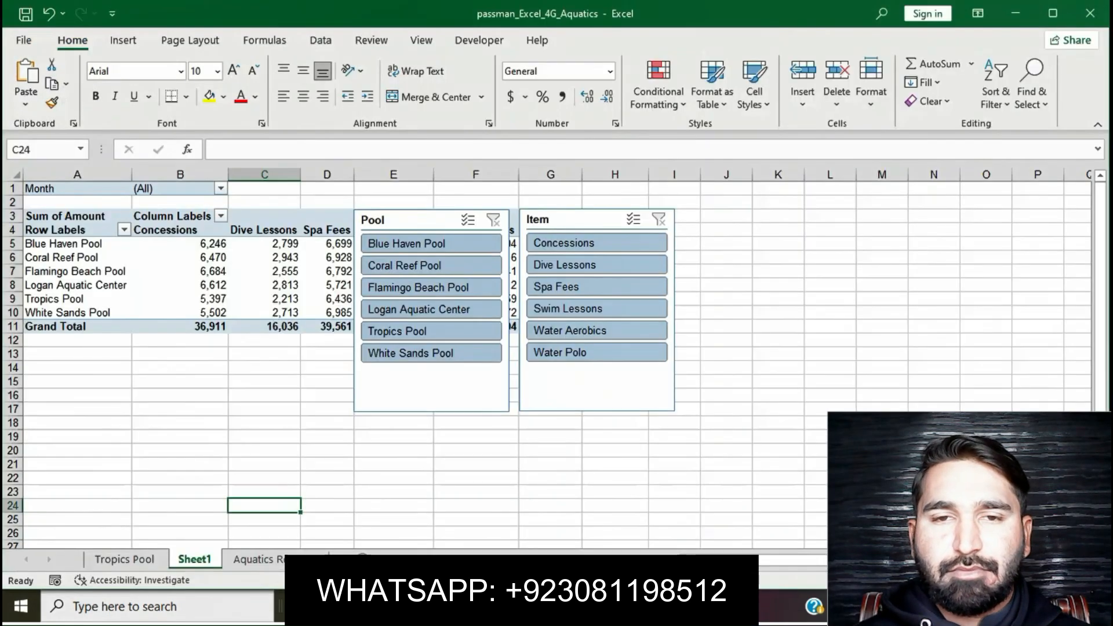
left_click(406, 220)
left_click(583, 40)
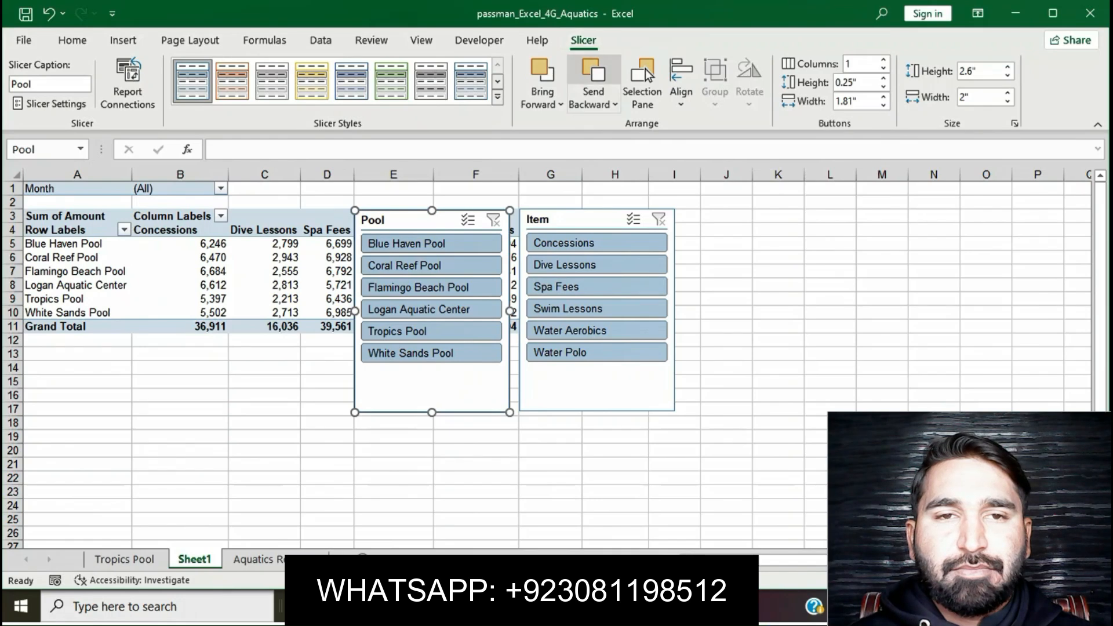
right_click(416, 221)
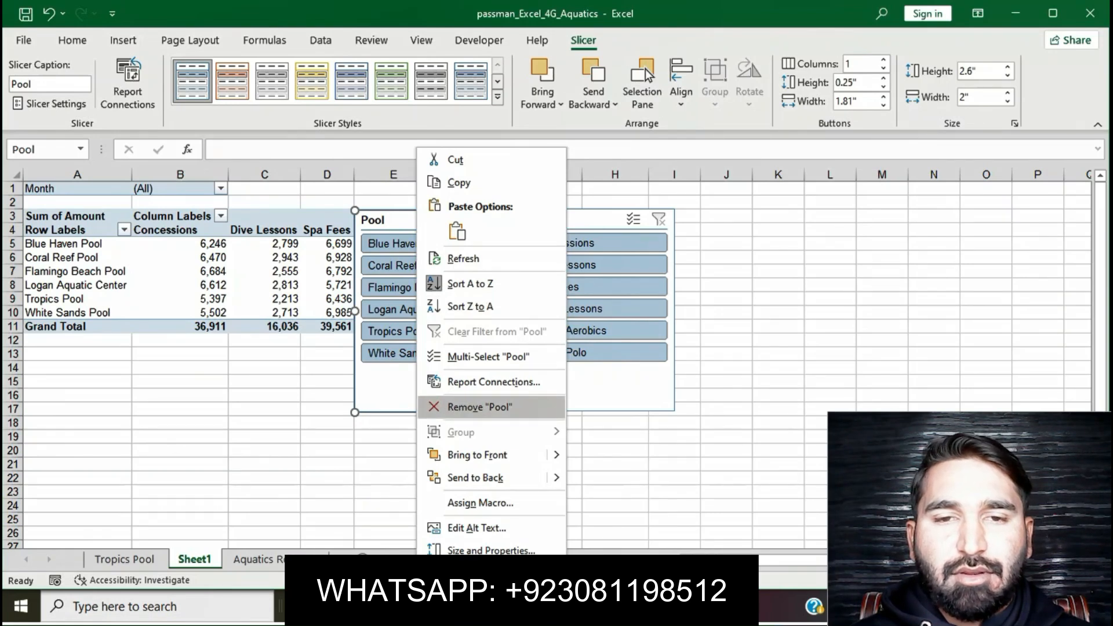
left_click(480, 407)
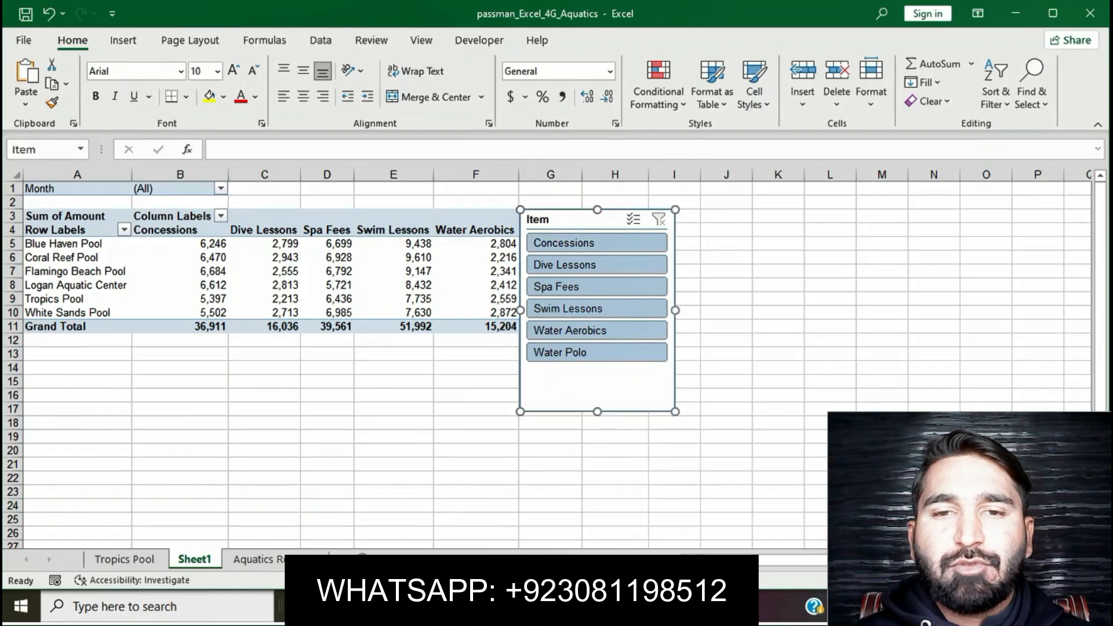
right_click(584, 220)
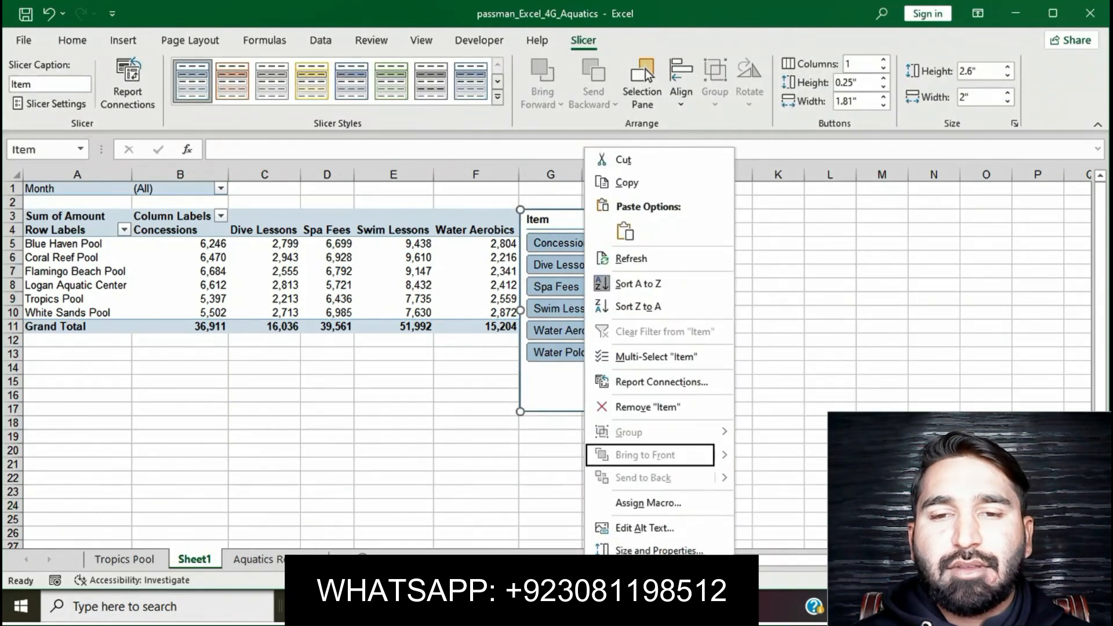
left_click(648, 407)
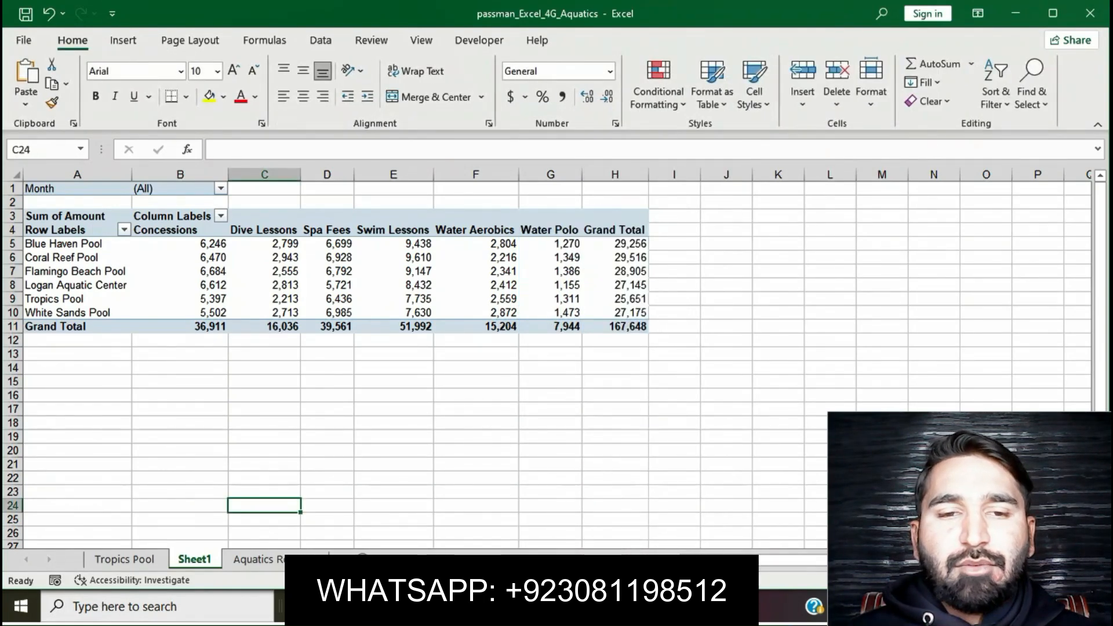
Copy the sheet name 2Q Revenue from step 5 in Word, and in Excel rename Sheet1 as 2Q Revenue.
key("alt+Tab")
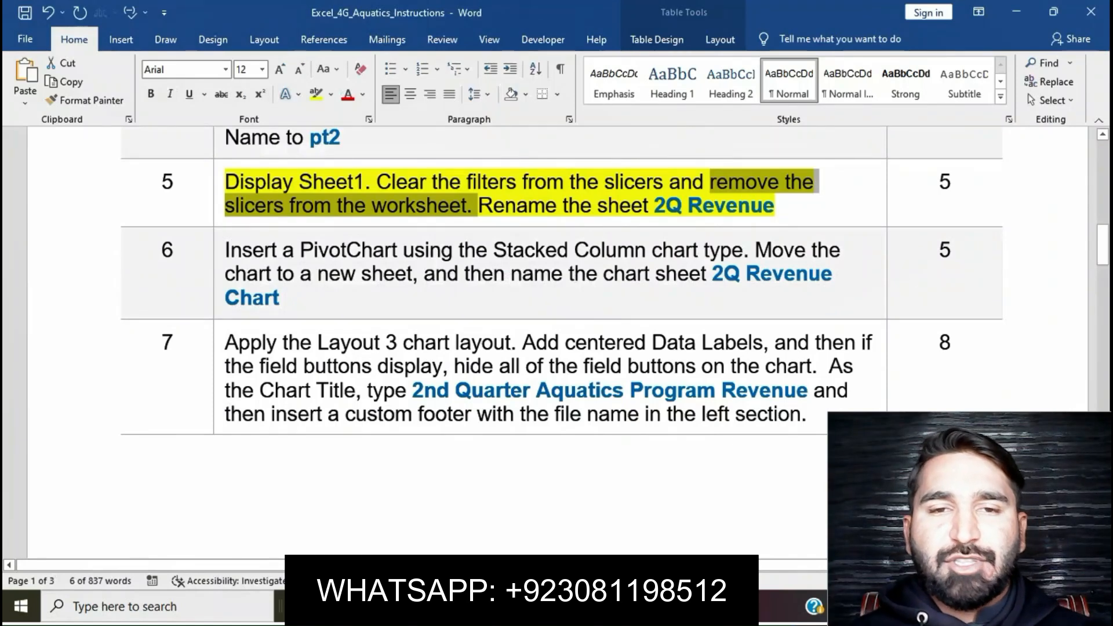
left_click_drag(655, 206, 774, 205)
key("ctrl+c")
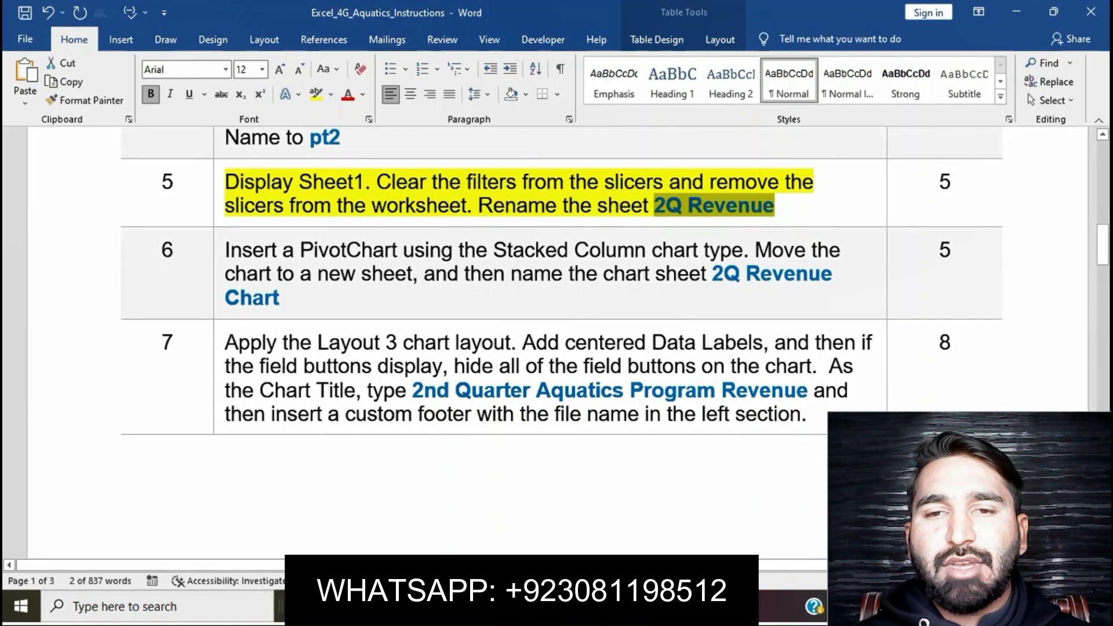
key("alt+Tab")
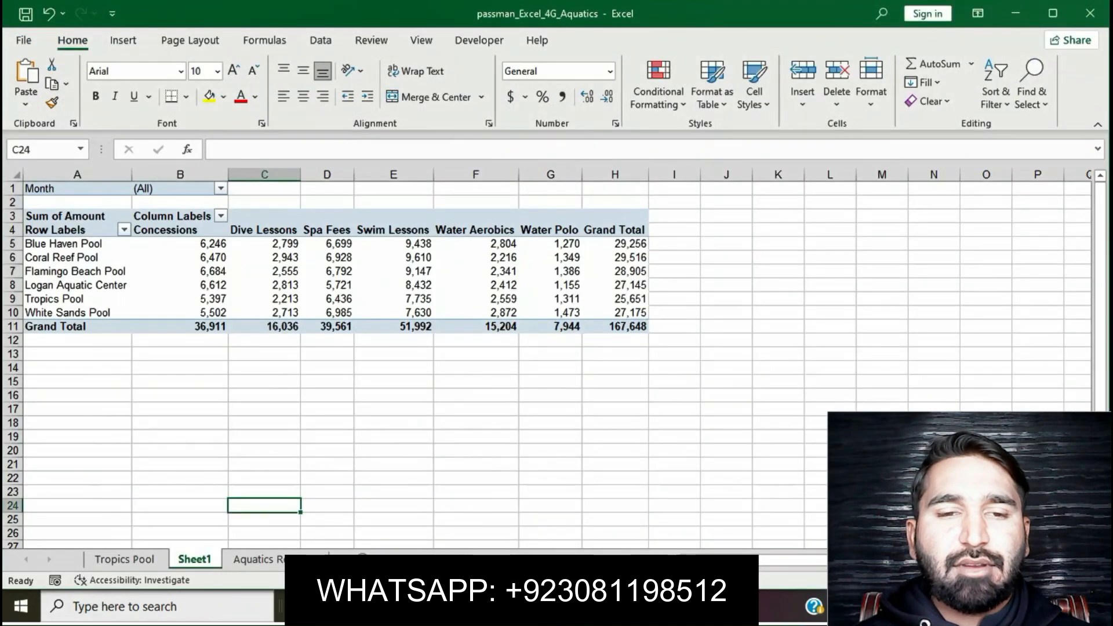
right_click(207, 558)
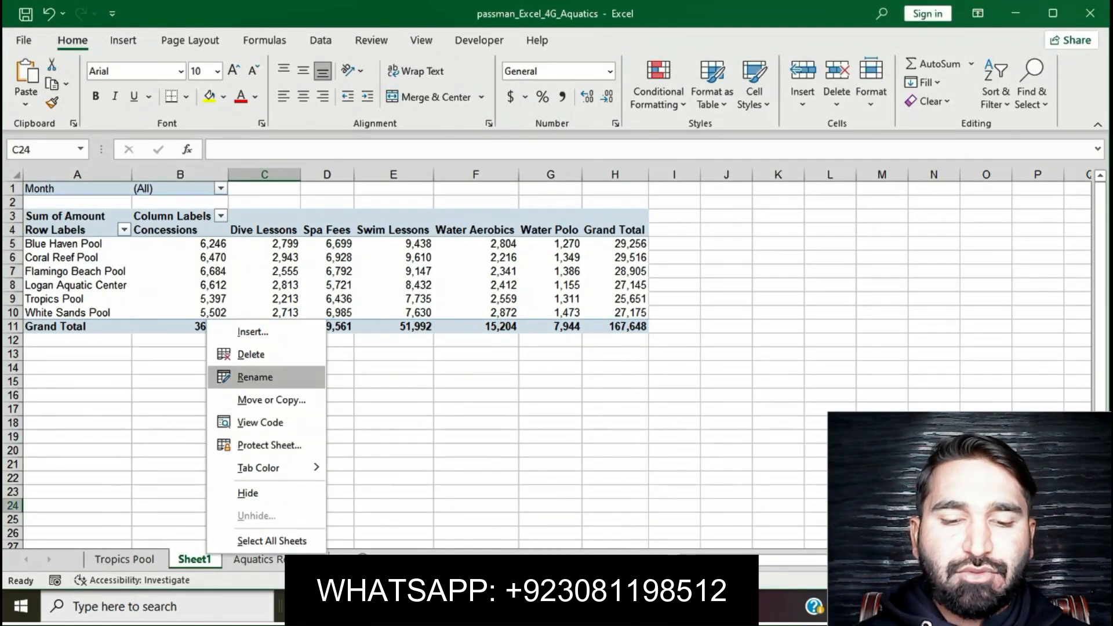
key("r")
key("ctrl+v")
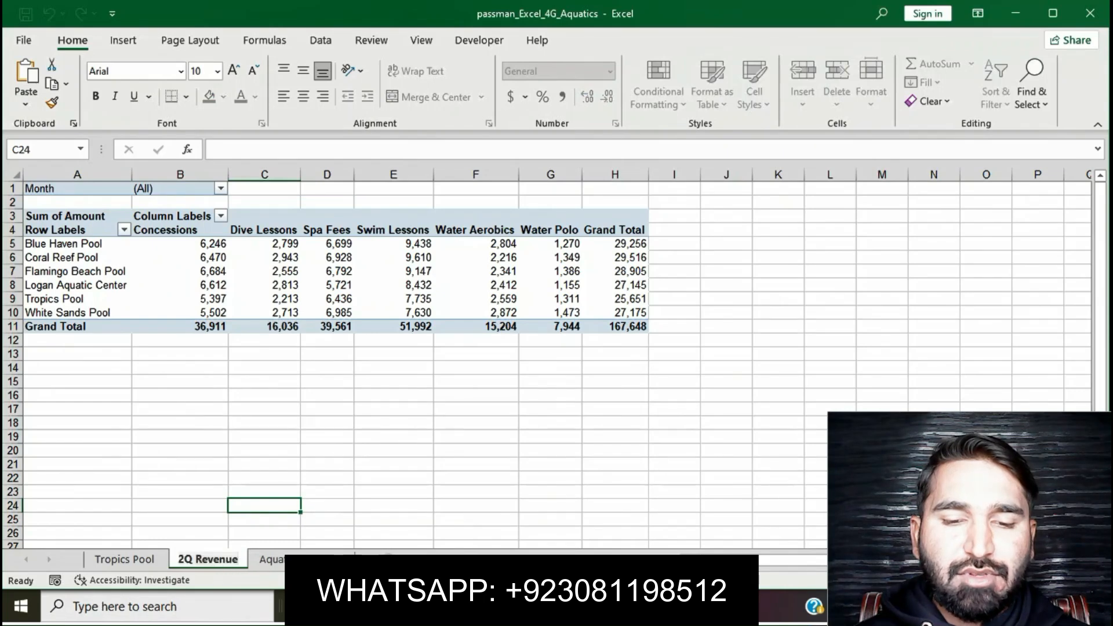
left_click(264, 382)
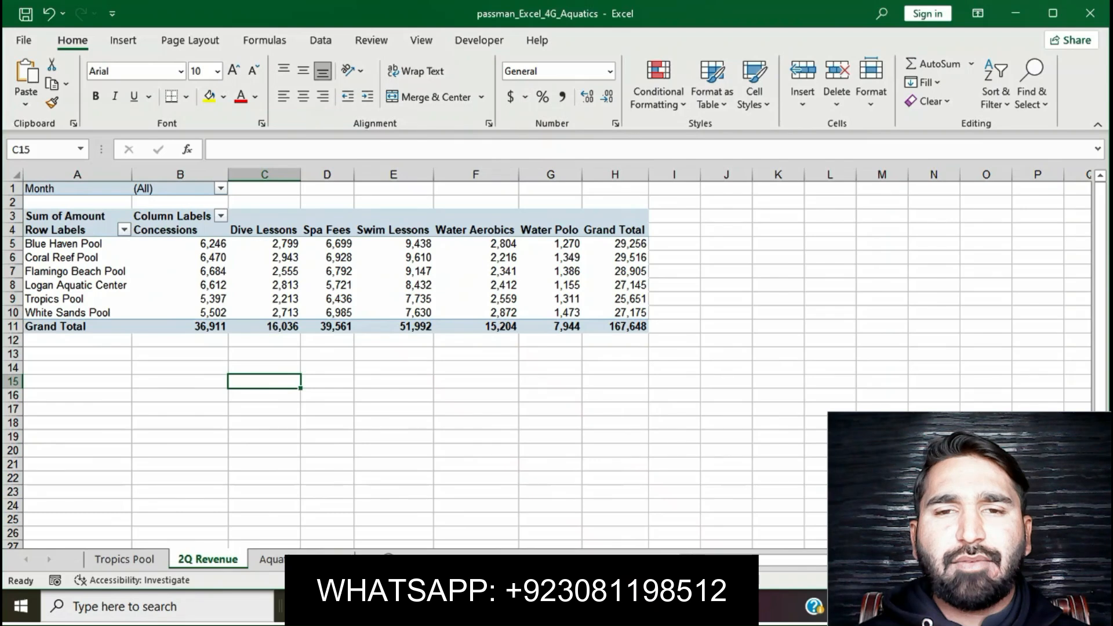
In Word, remove the yellow highlight from the step 5 instructions and highlight the step 6 instructions in yellow.
key("alt+Tab")
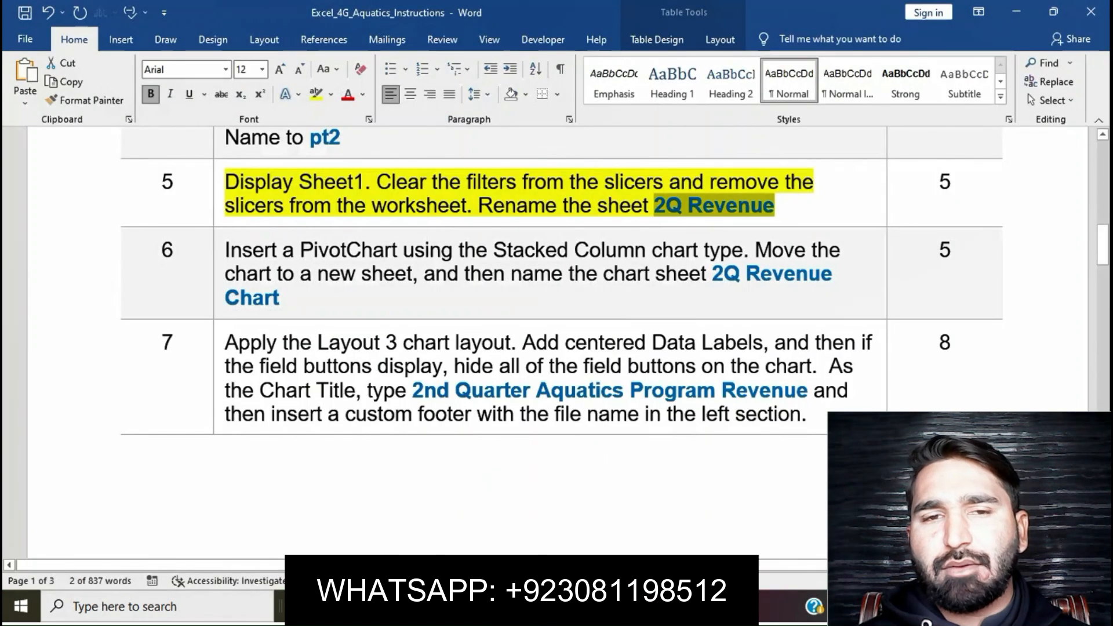
left_click(547, 182)
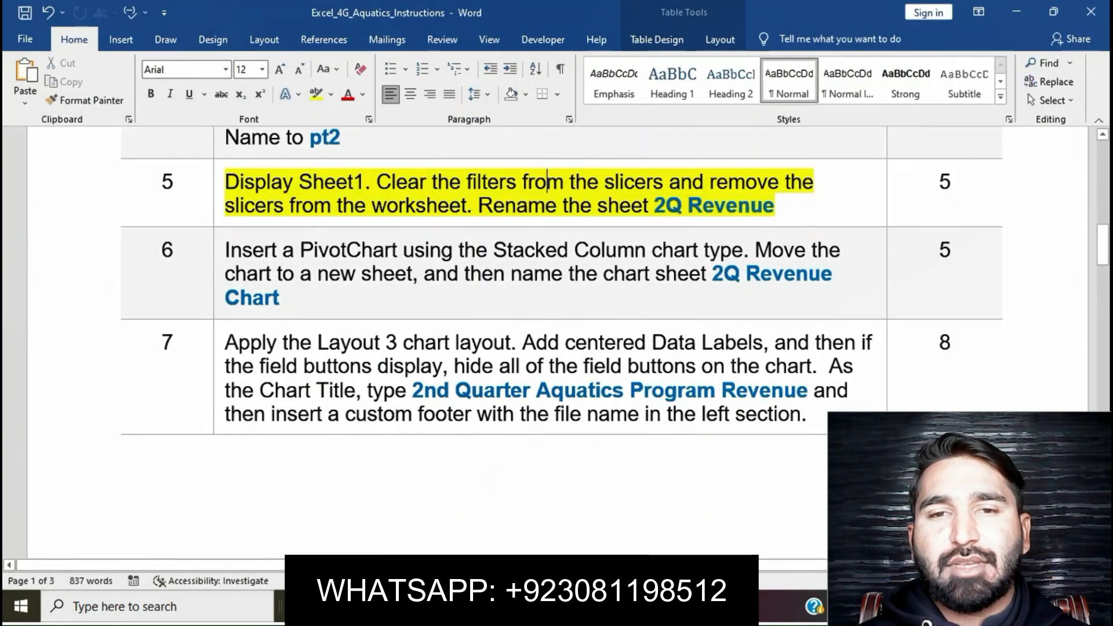
left_click(218, 185)
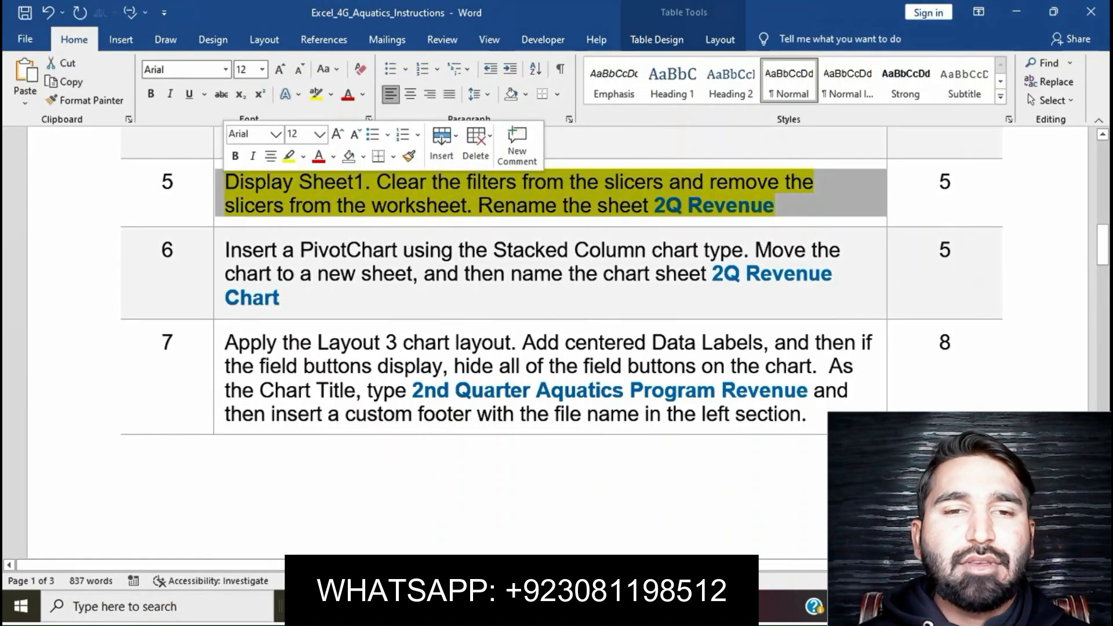
left_click(290, 156)
left_click(725, 197)
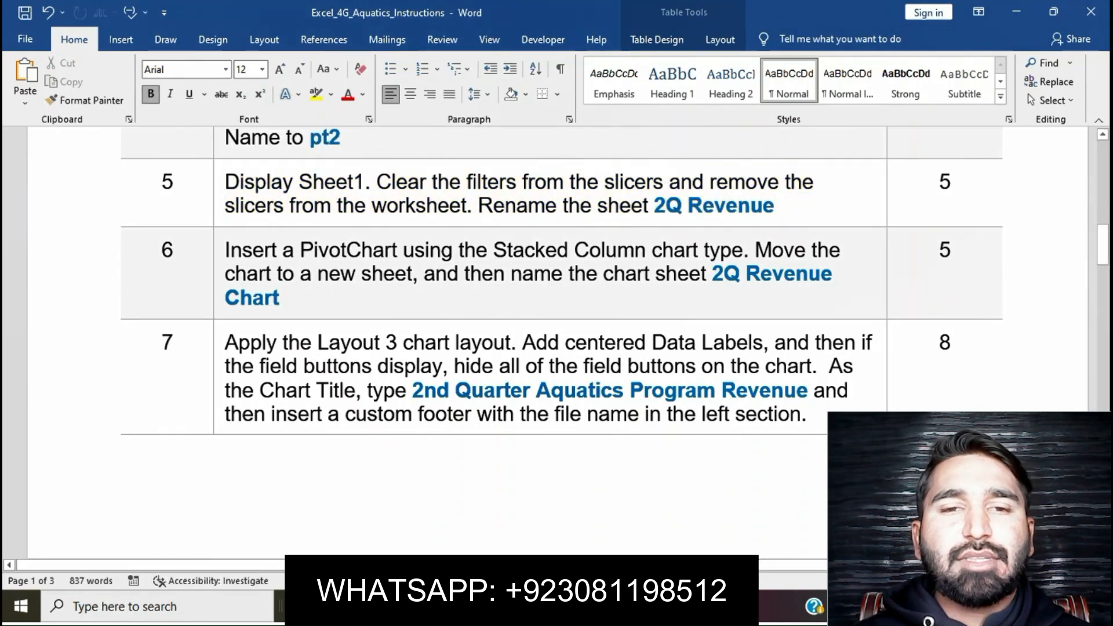
left_click(219, 252)
left_click(286, 220)
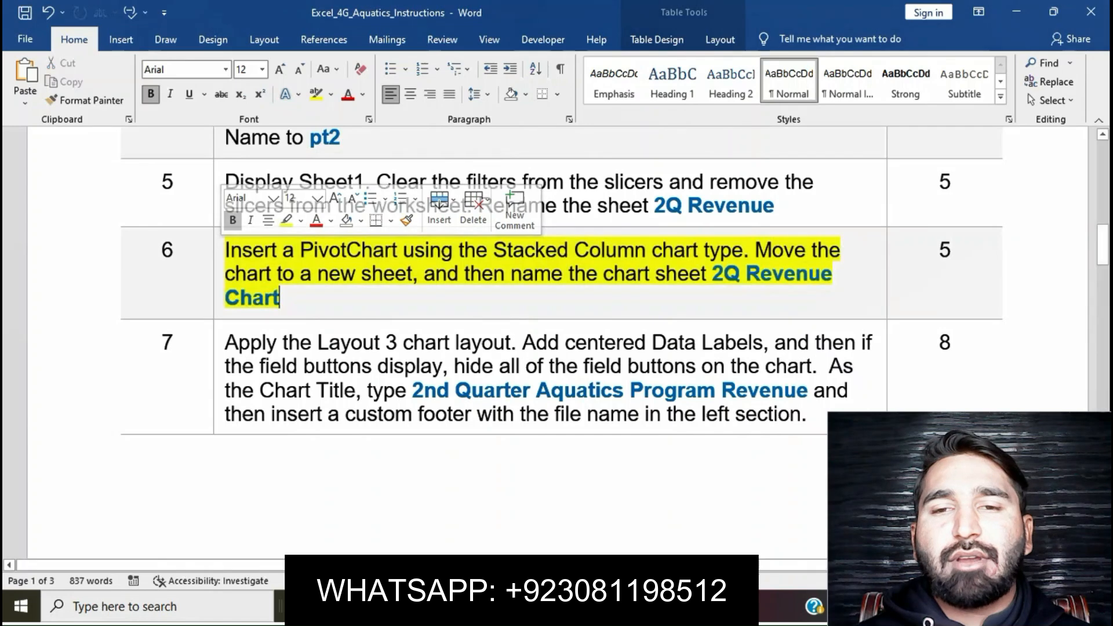
Check the PivotChart instruction of step 6 in Word, and in Excel insert a Stacked Column PivotChart from the 2Q Revenue PivotTable.
scroll(556, 290, "down", 2)
scroll(557, 290, "down", 1)
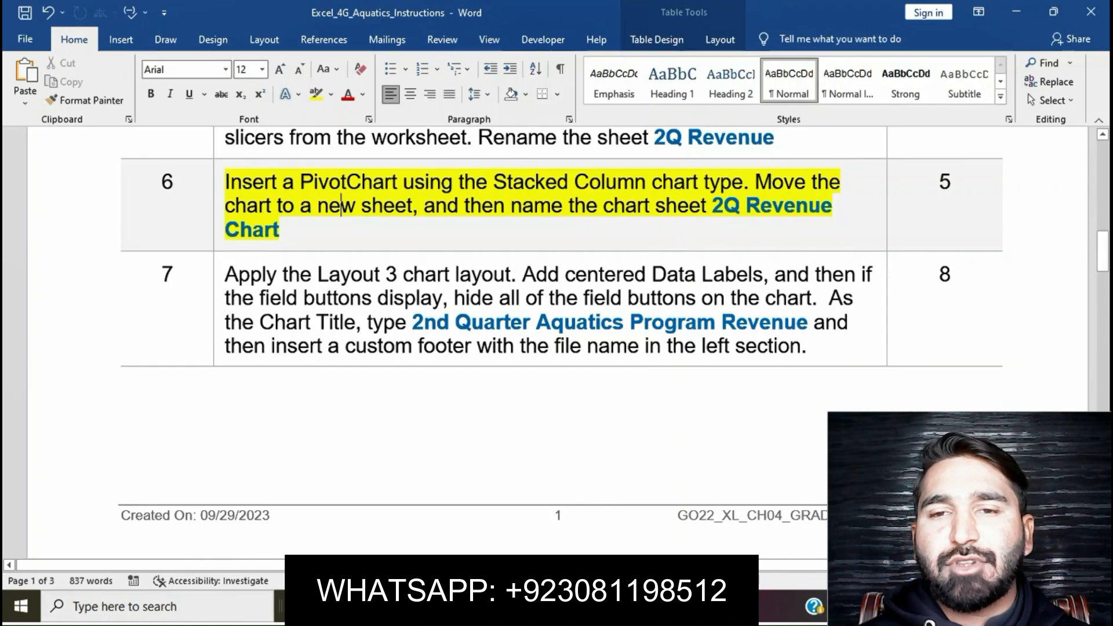
left_click_drag(226, 182, 754, 182)
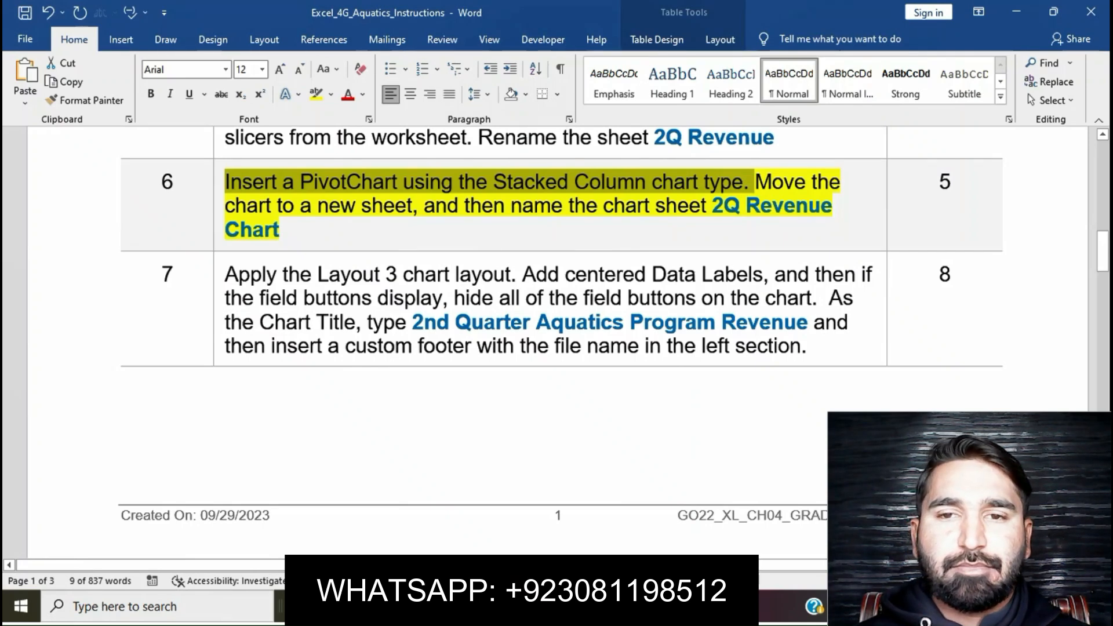
key("alt+Tab")
left_click(393, 286)
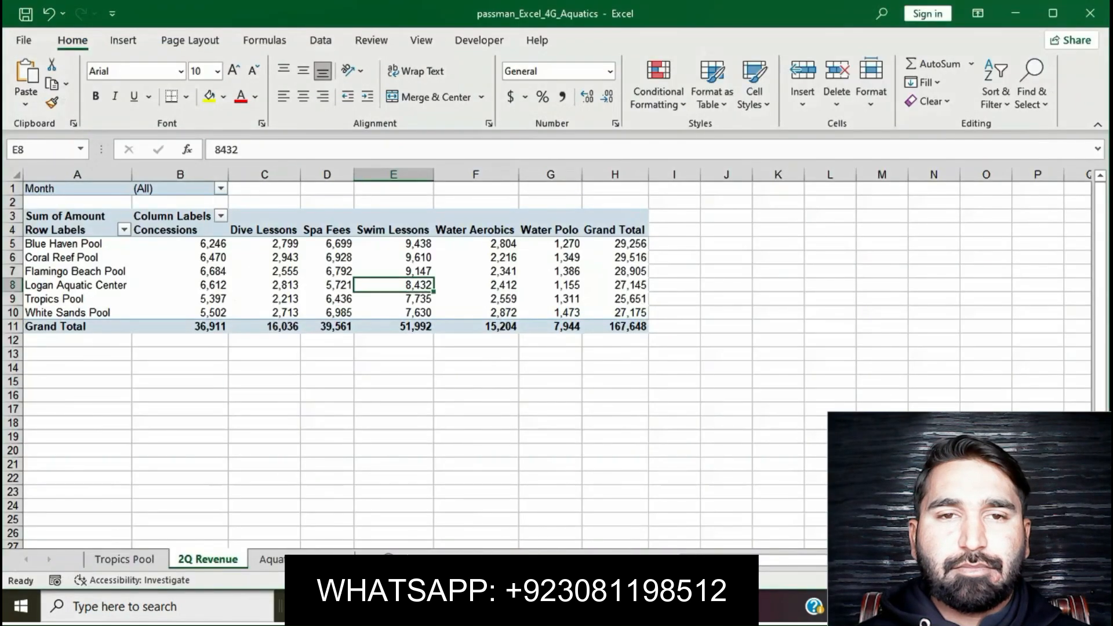
left_click(616, 41)
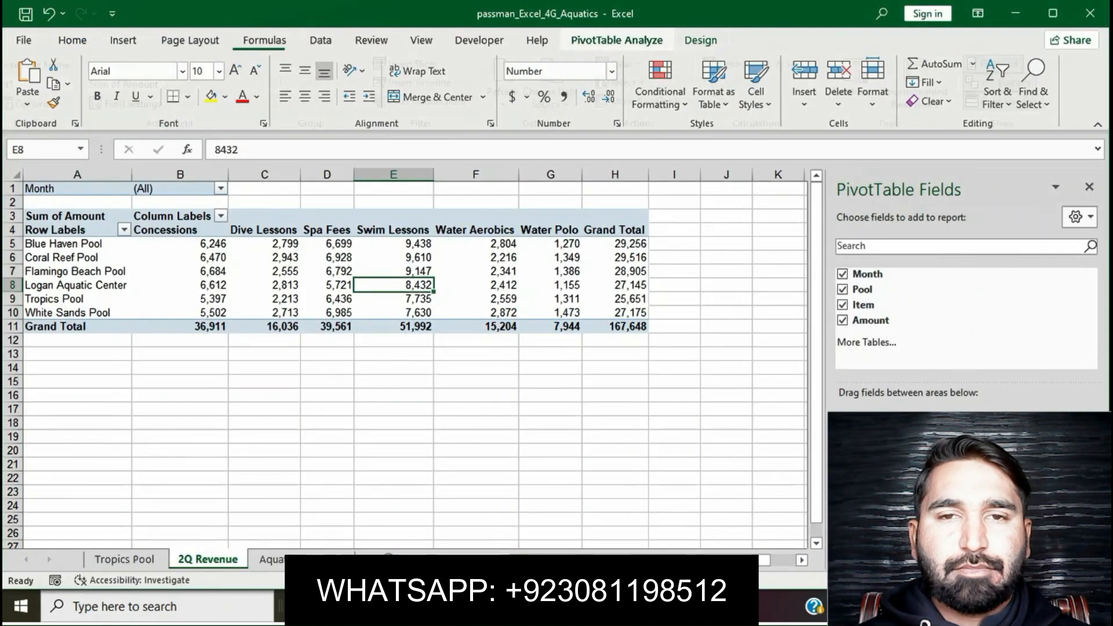
left_click(866, 78)
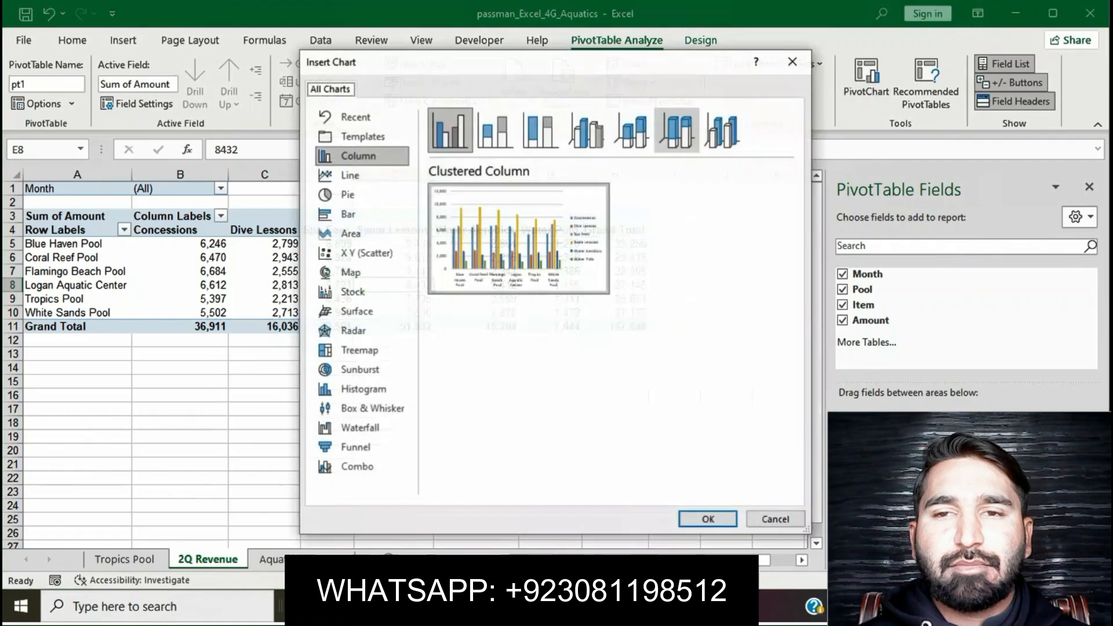
left_click(496, 130)
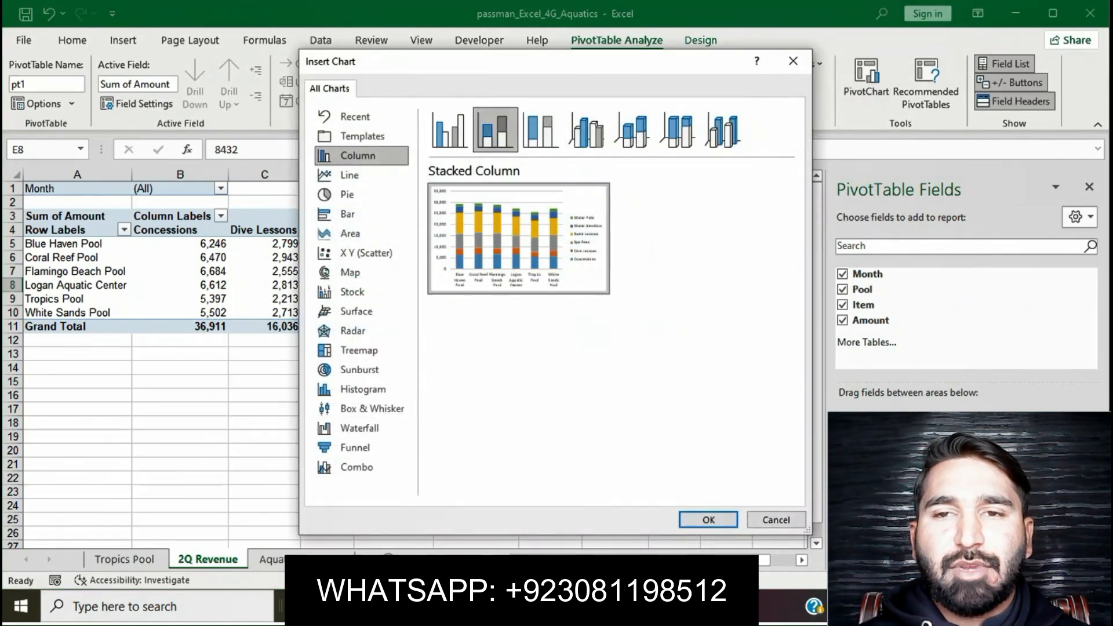
left_click(709, 520)
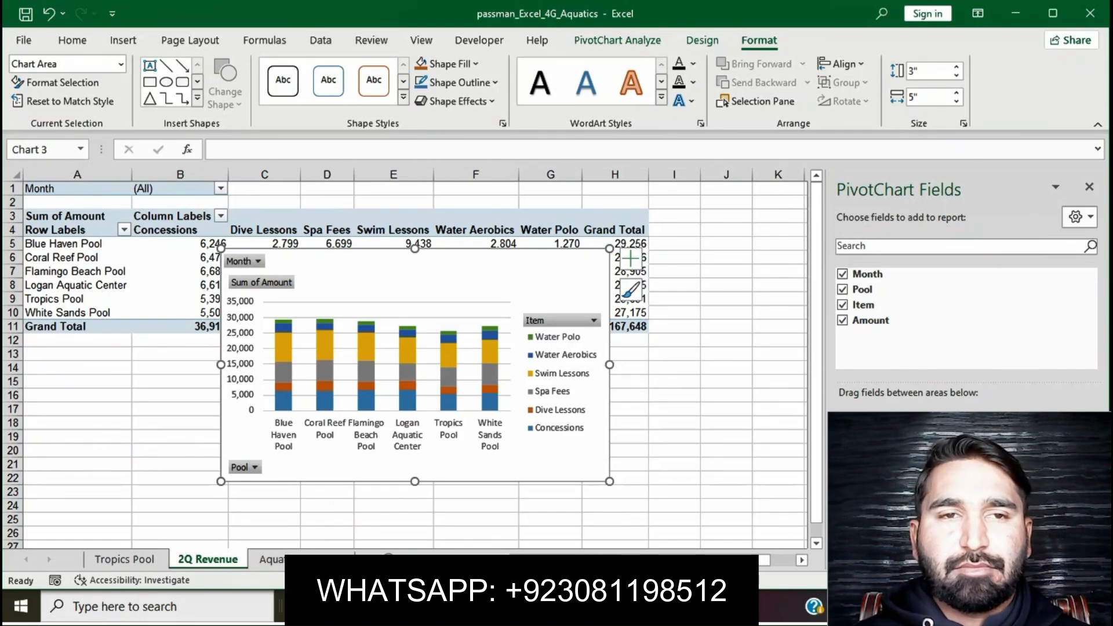
Check the chart layout instruction of step 7 in Word, and in Excel apply Layout 3 to the 2Q Revenue Chart.
key("alt+Tab")
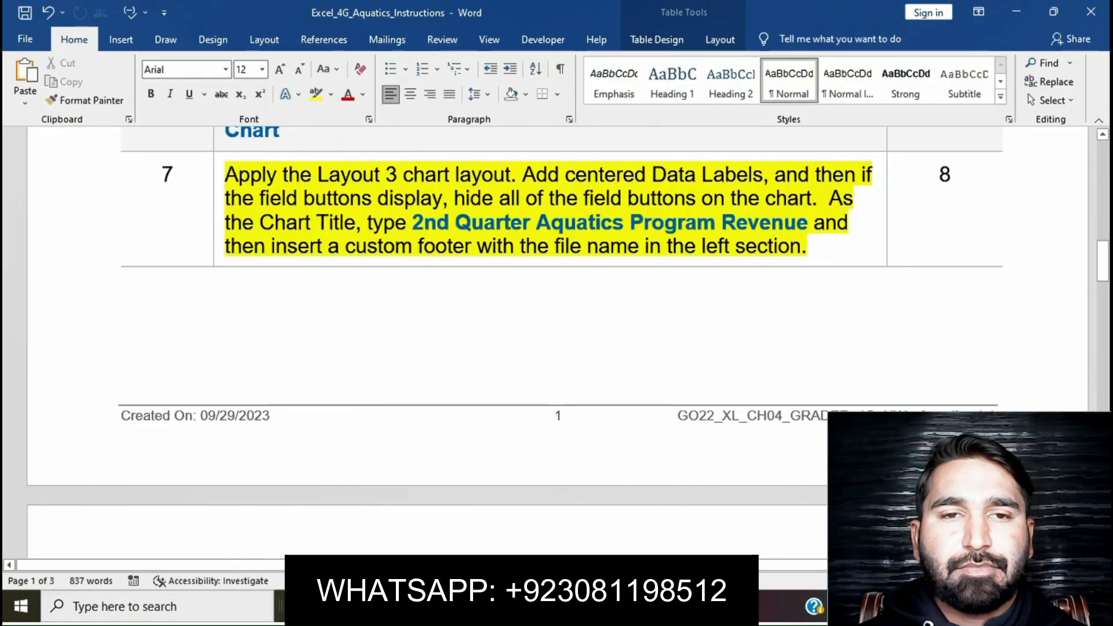
left_click_drag(226, 174, 524, 174)
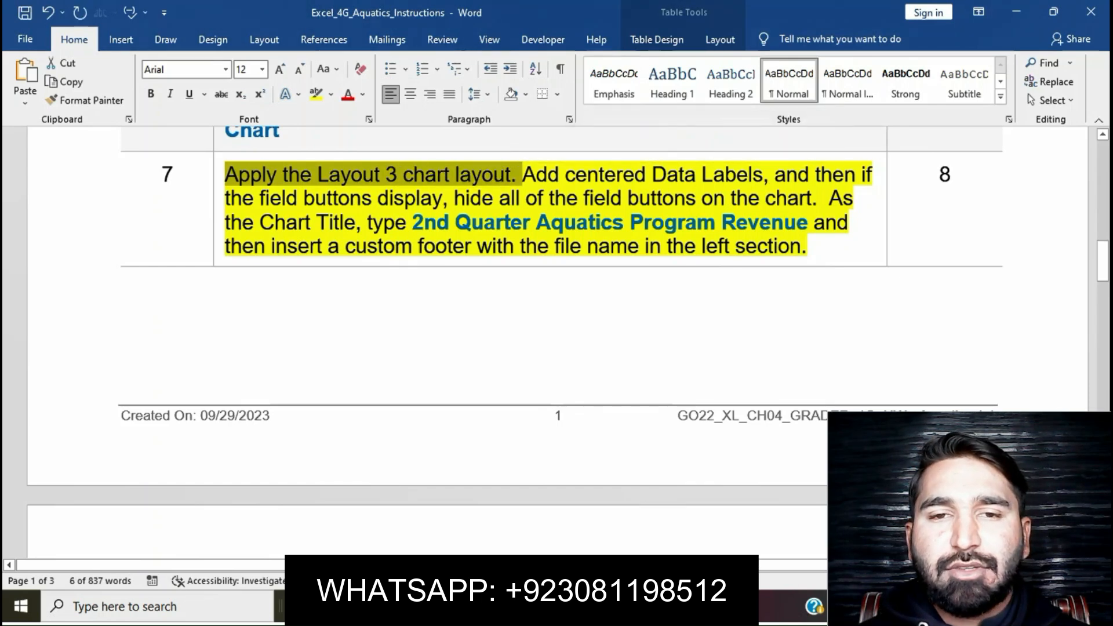
key("alt+Tab")
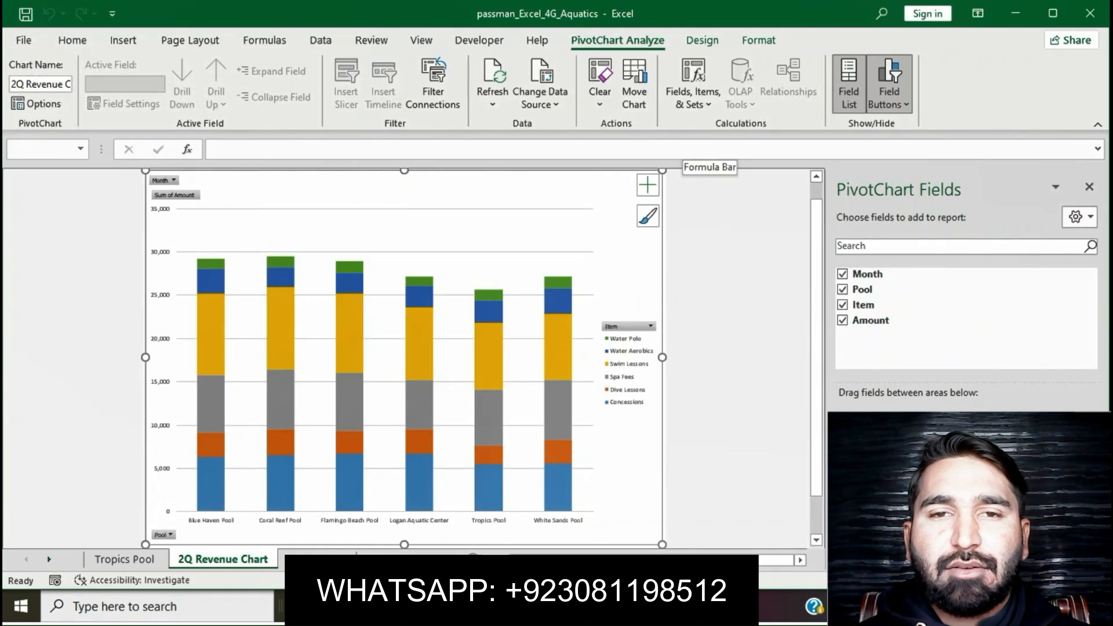
left_click(702, 40)
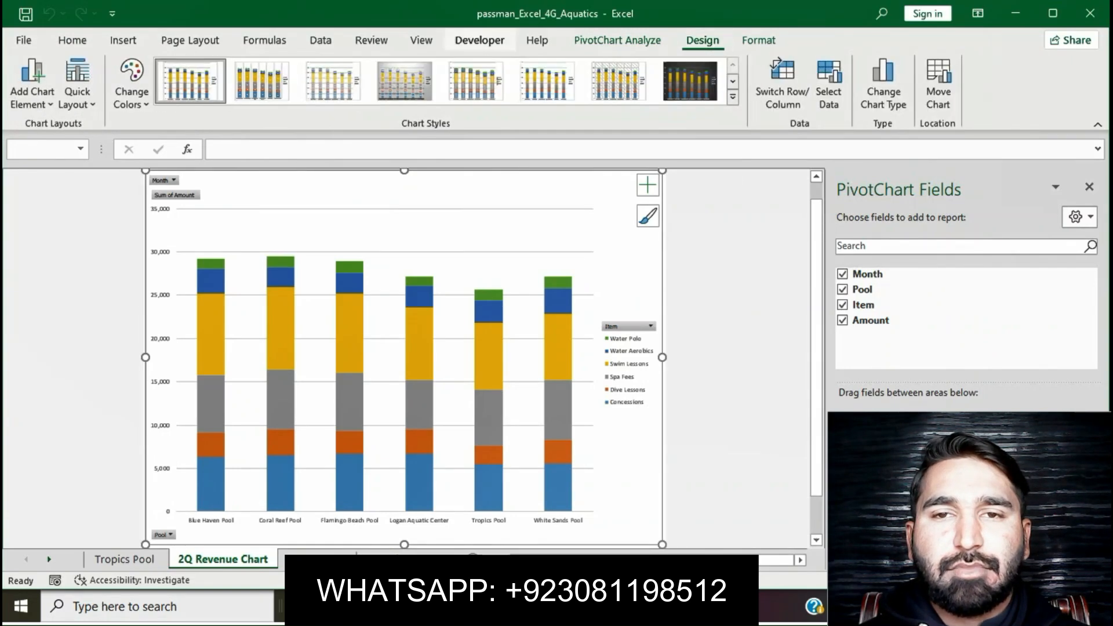
left_click(77, 87)
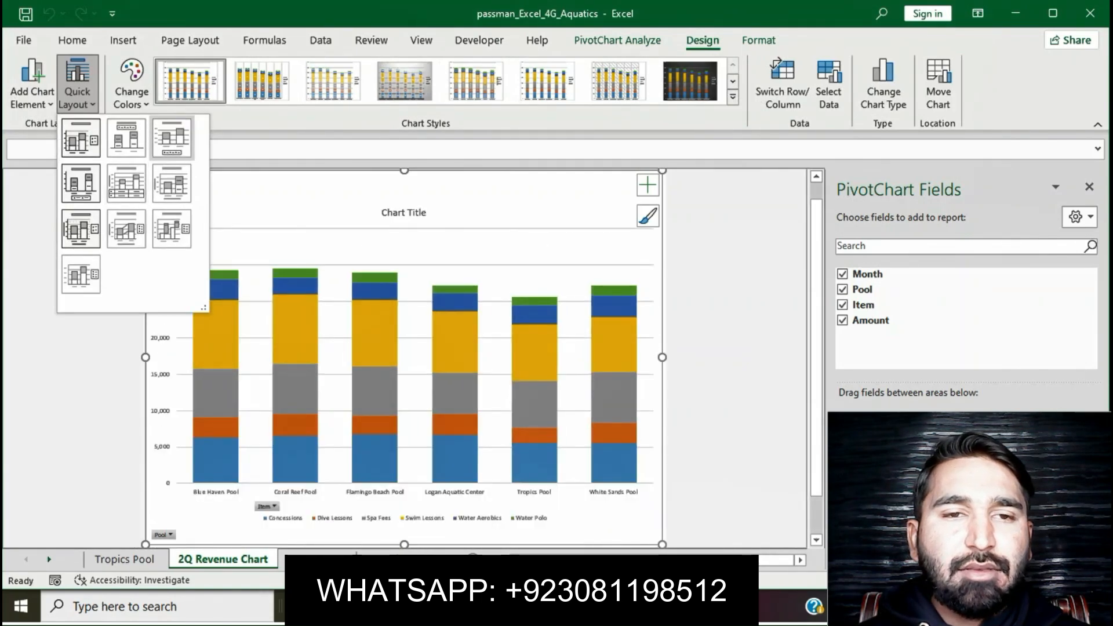
left_click(172, 138)
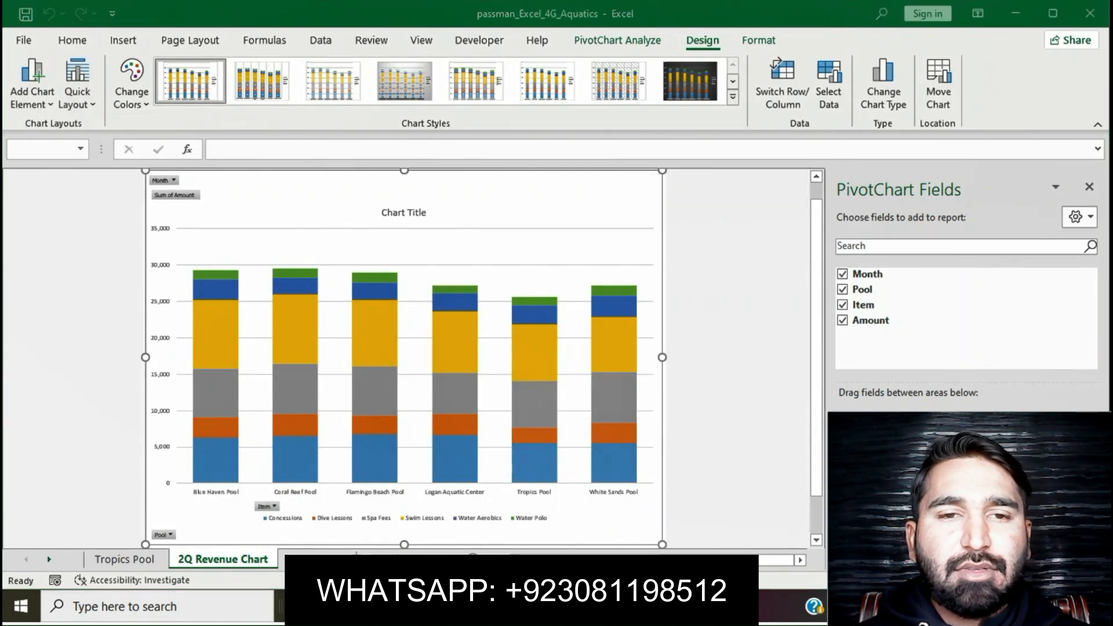
Check the data label instruction of step 7 in Word, and in Excel add centered data labels to the 2Q Revenue Chart.
key("alt+Tab")
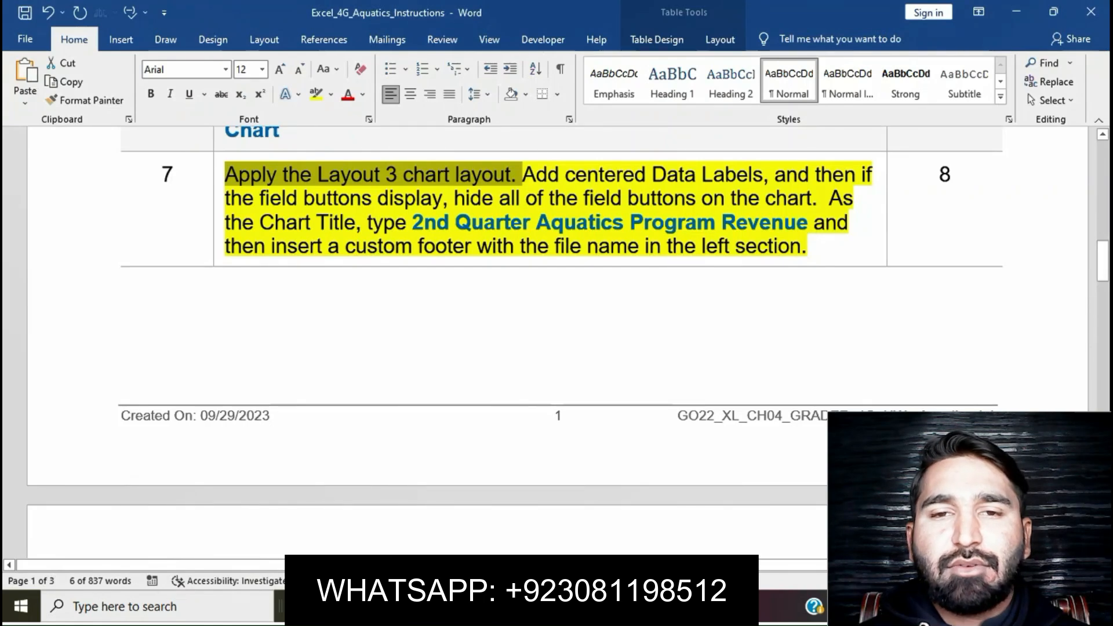
left_click_drag(523, 174, 762, 174)
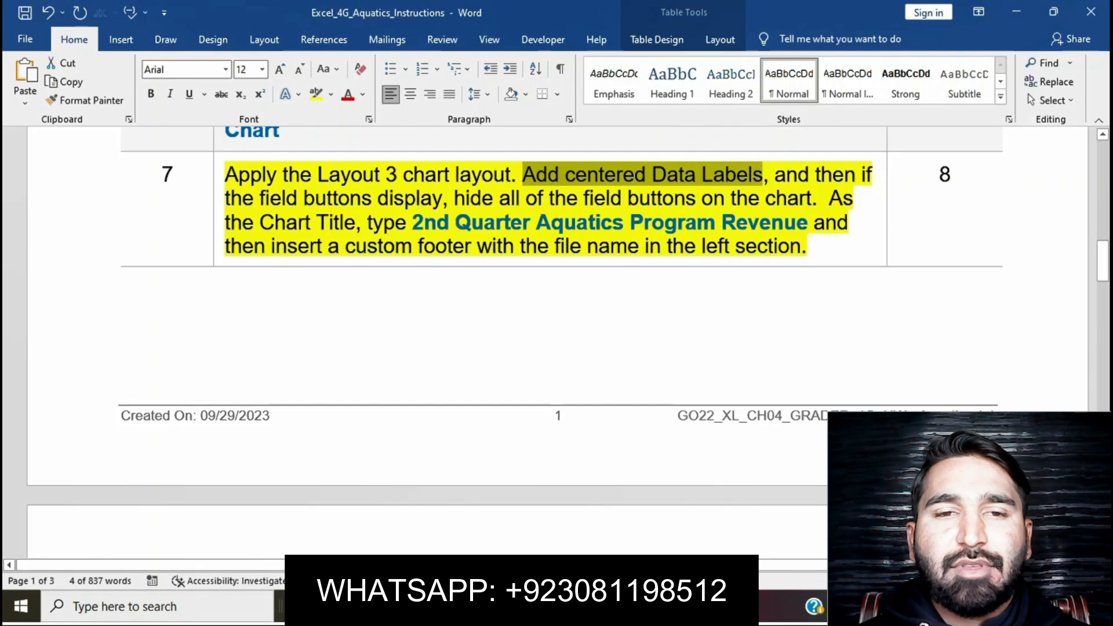
key("alt+Tab")
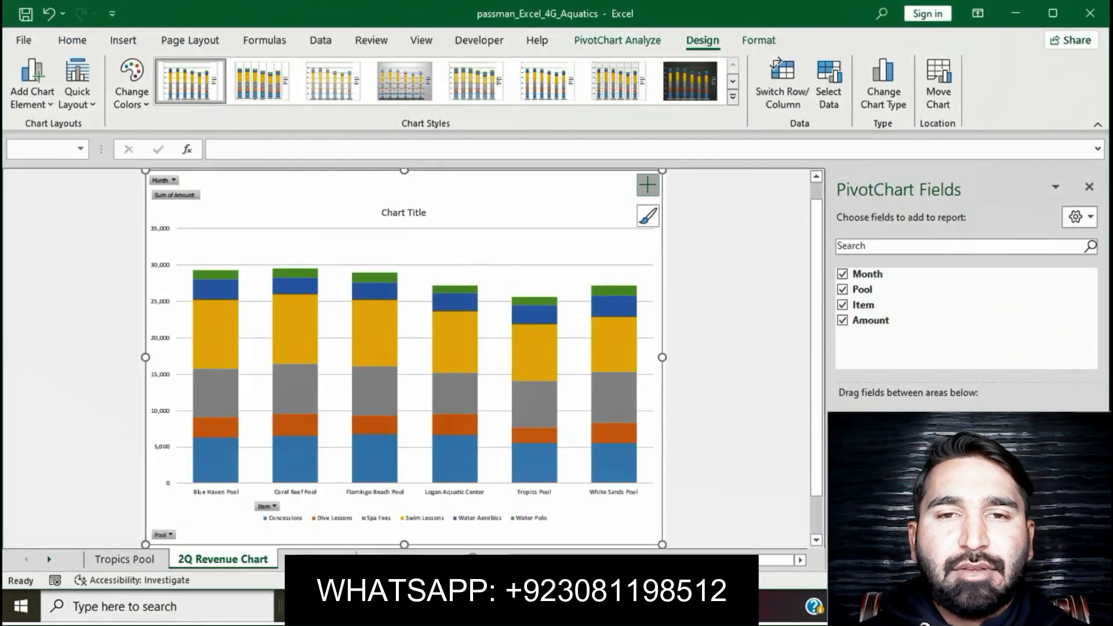
left_click(648, 185)
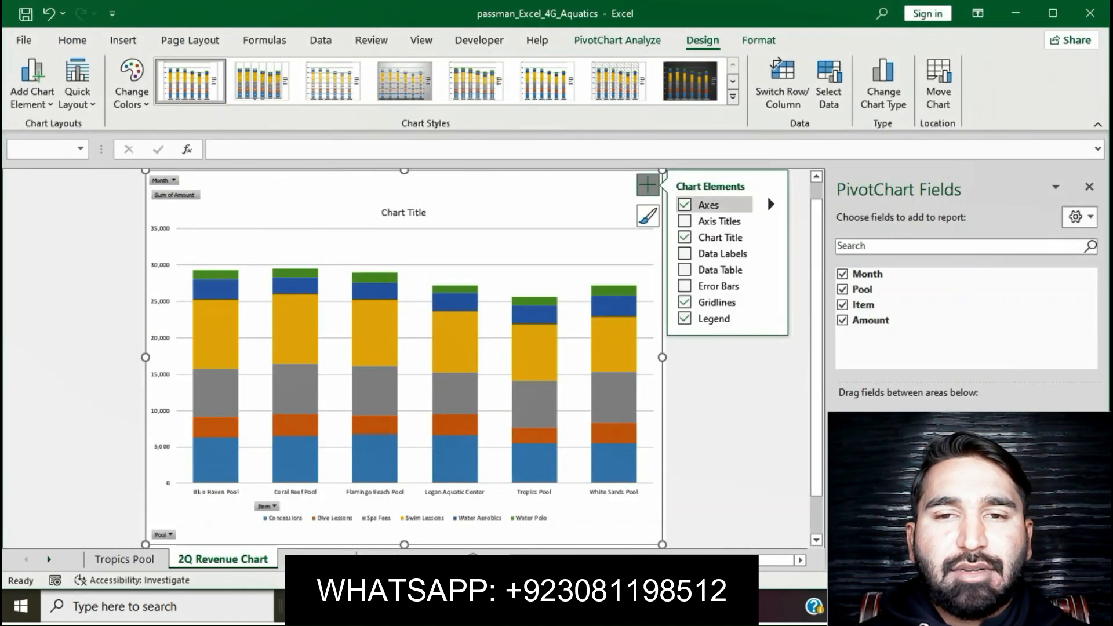
left_click(771, 253)
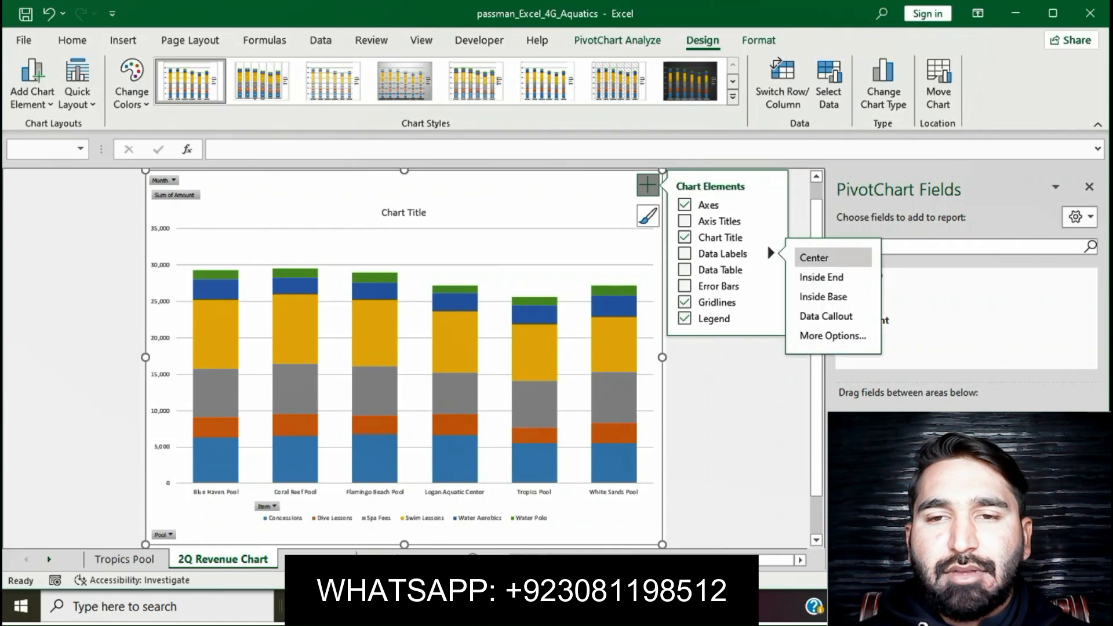
left_click(814, 257)
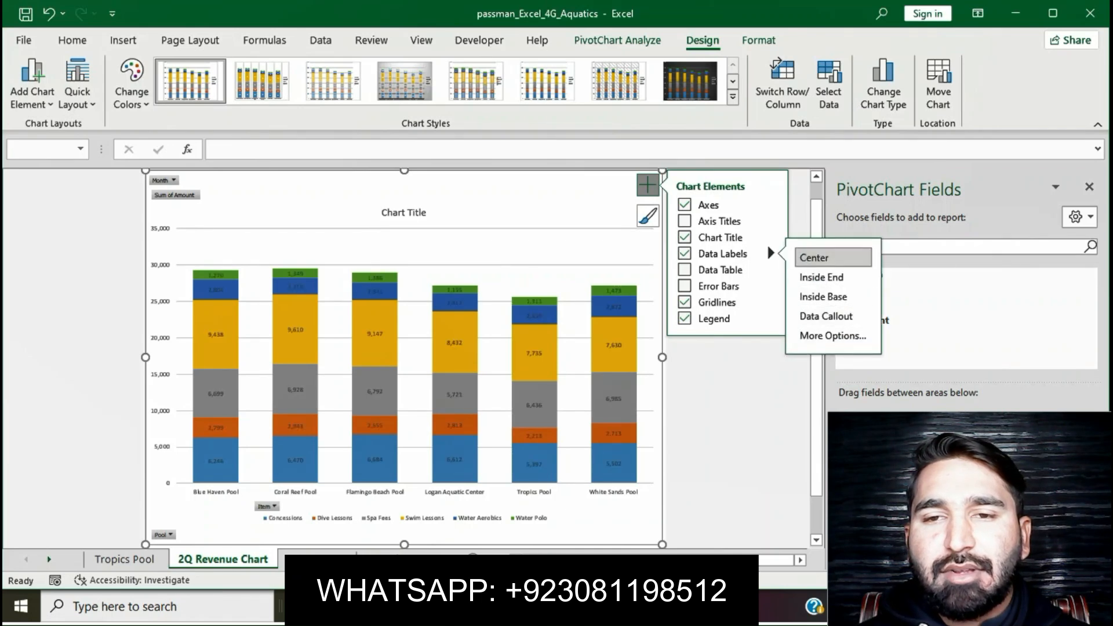
Check the field button instruction of step 7 in Word, and in Excel hide all field buttons on the chart.
key("alt+Tab")
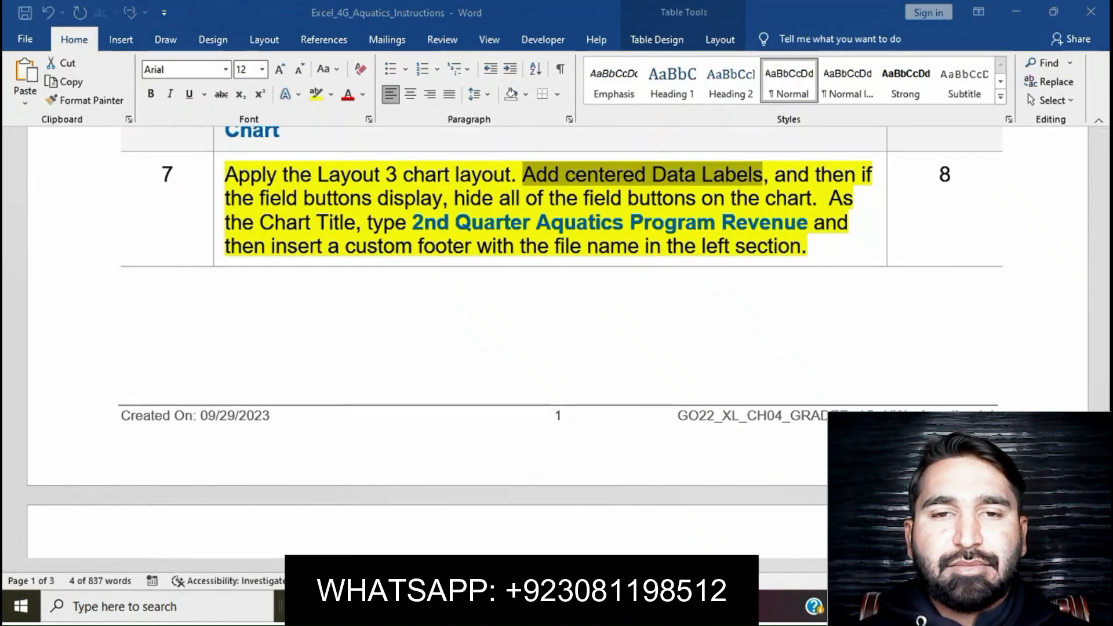
key("alt+Tab")
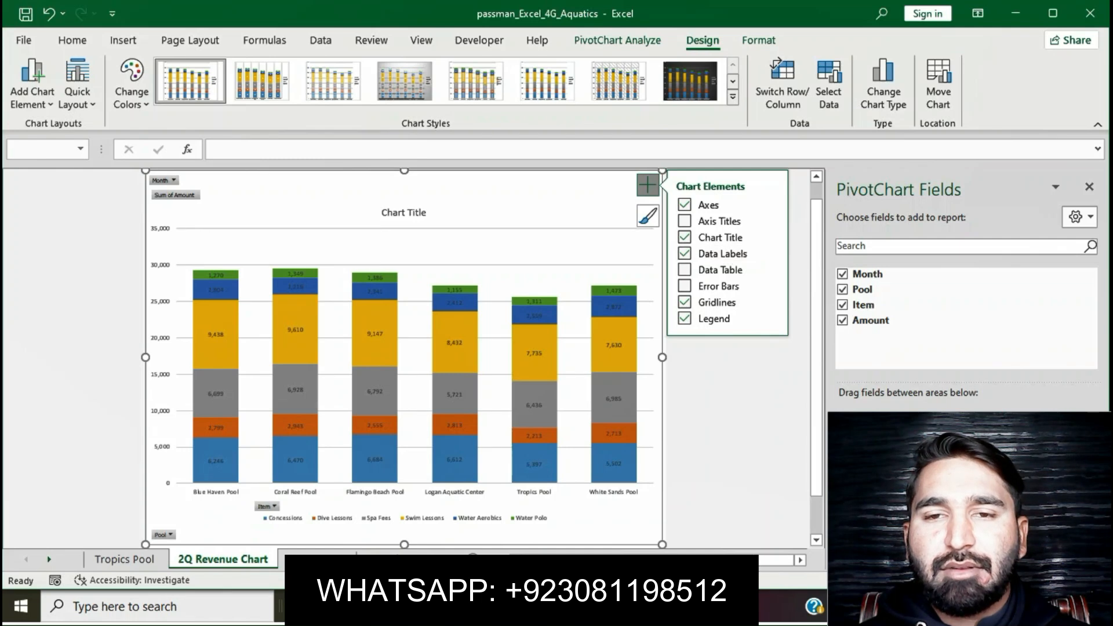
key("alt+Tab")
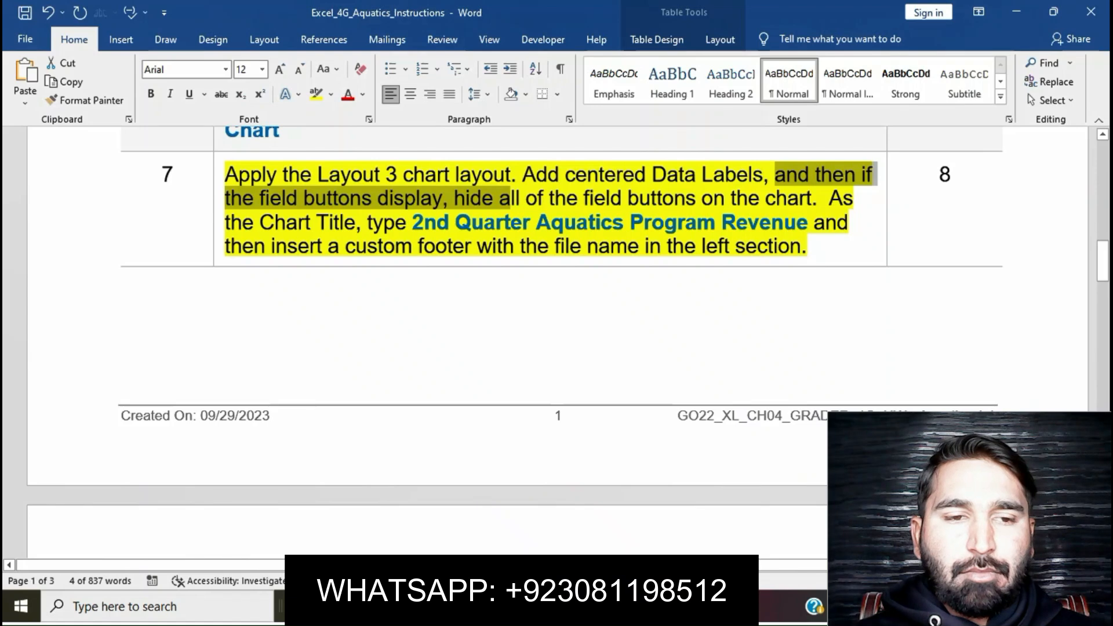
left_click_drag(510, 198, 817, 198)
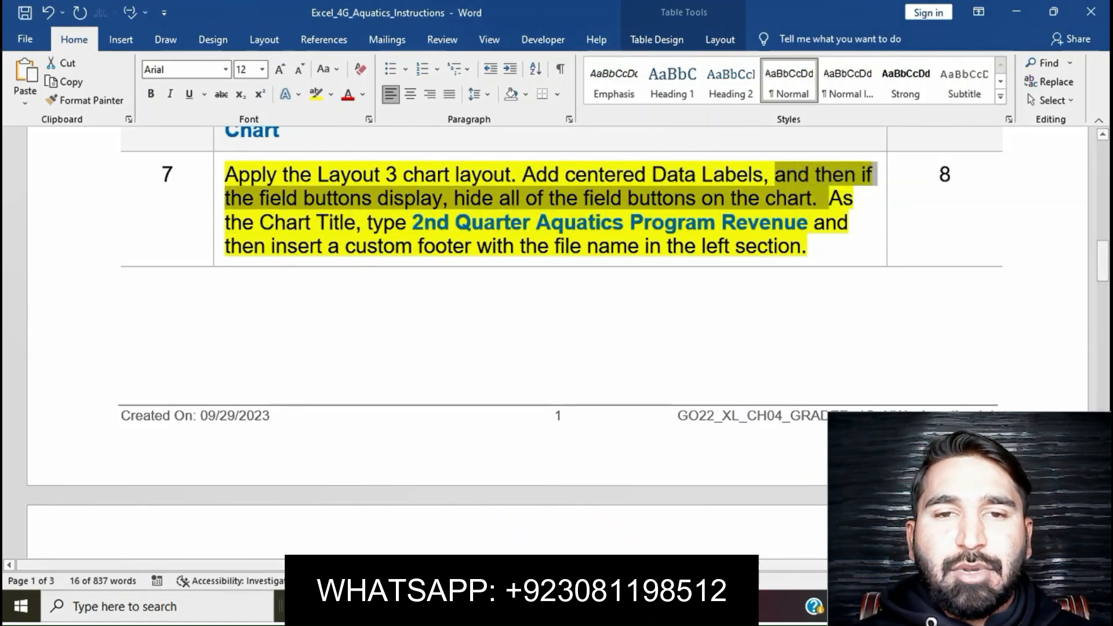
key("alt+Tab")
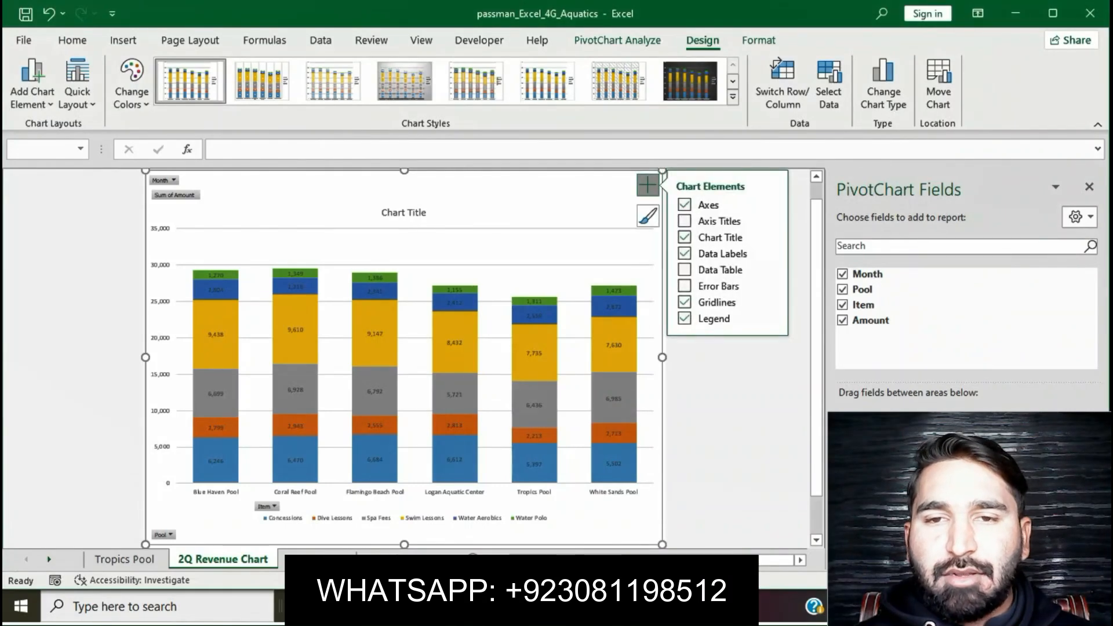
right_click(160, 180)
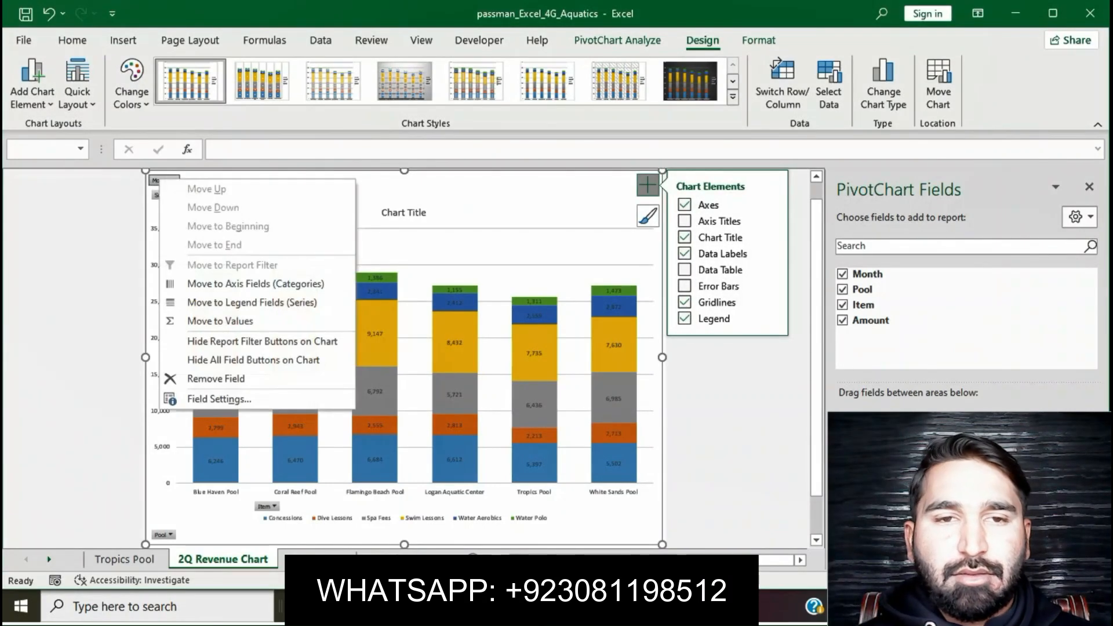
left_click(254, 360)
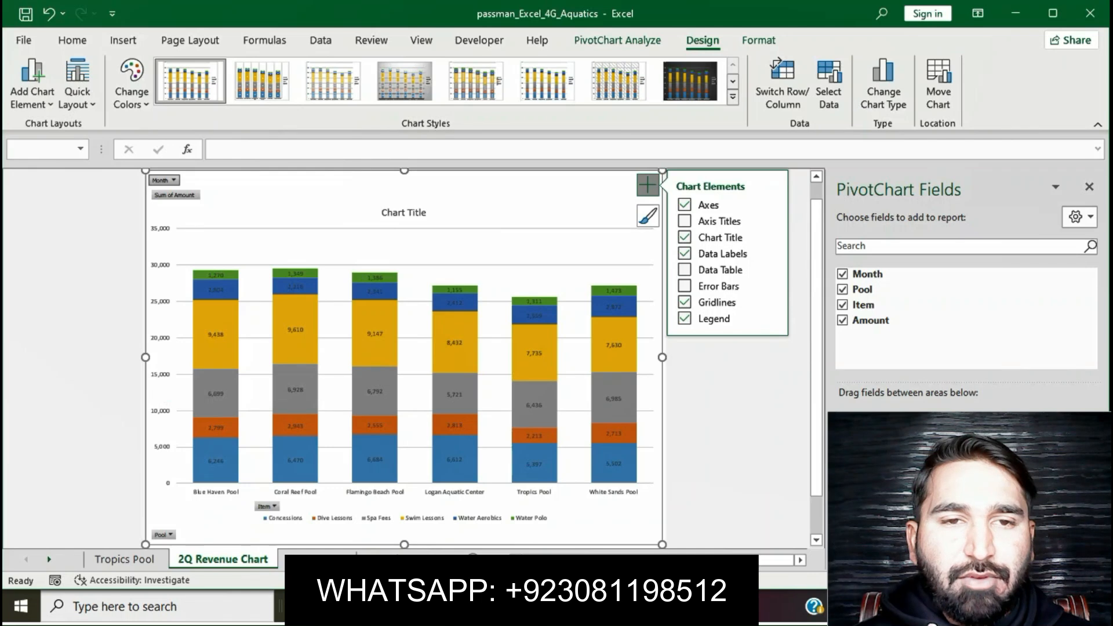
Copy the title 2nd Quarter Aquatics Program Revenue from step 7 in Word, and in Excel paste it as the chart title.
key("alt+Tab")
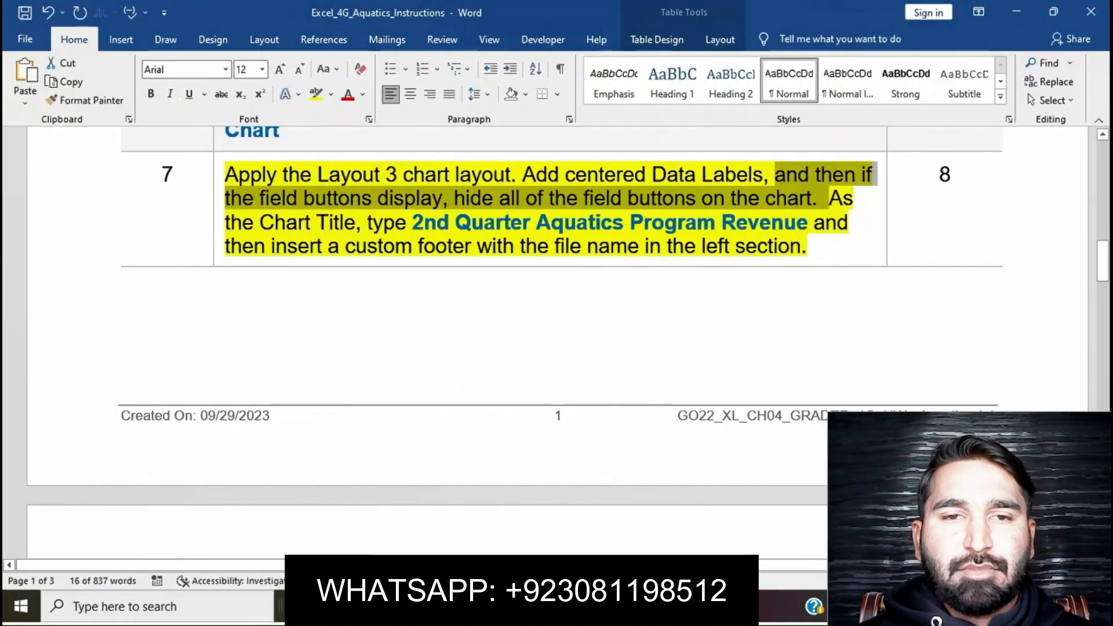
left_click_drag(412, 223, 808, 222)
key("ctrl+c")
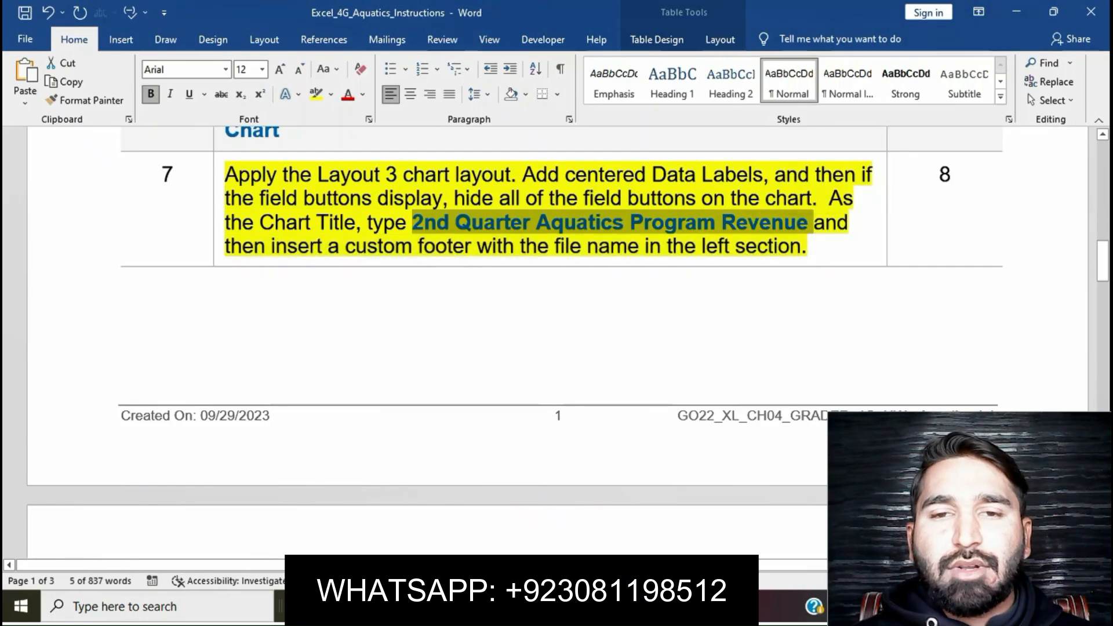
key("alt+Tab")
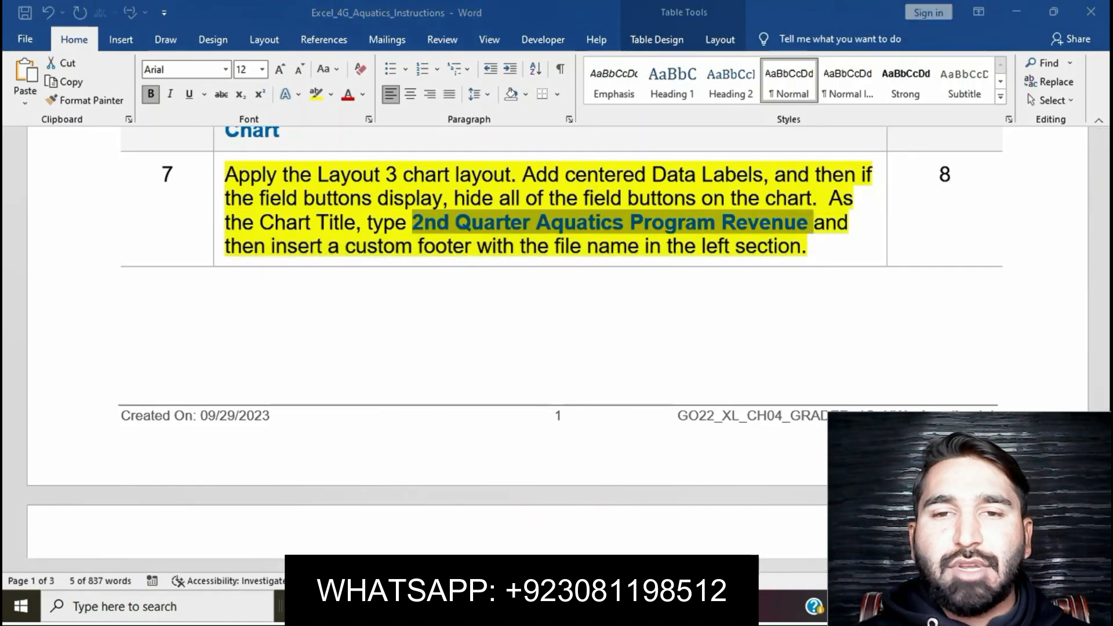
left_click(404, 182)
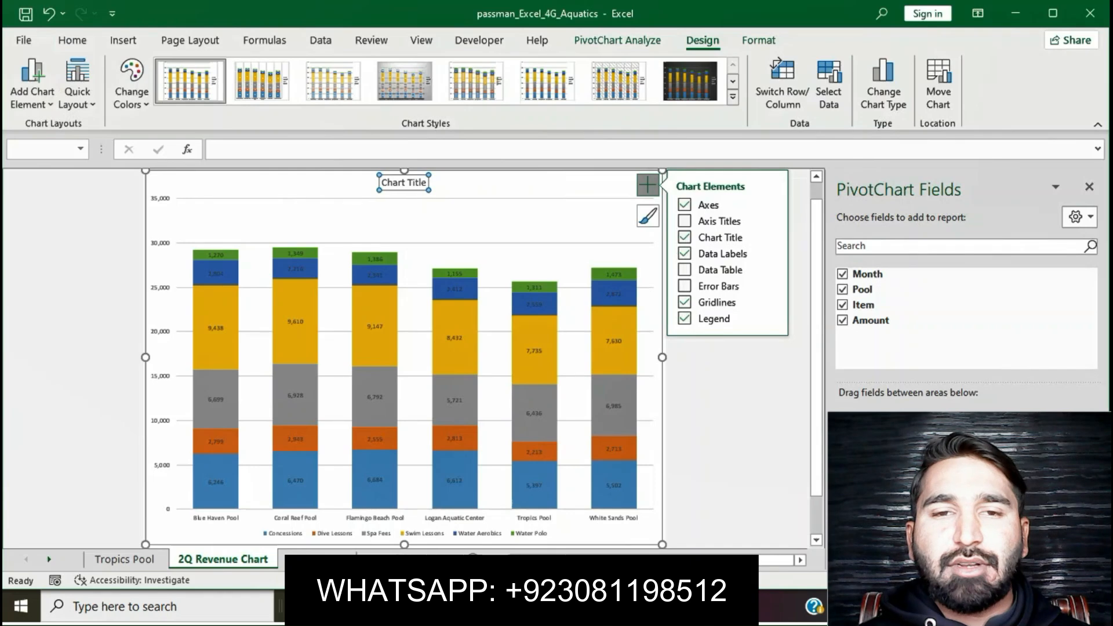
triple_click(399, 183)
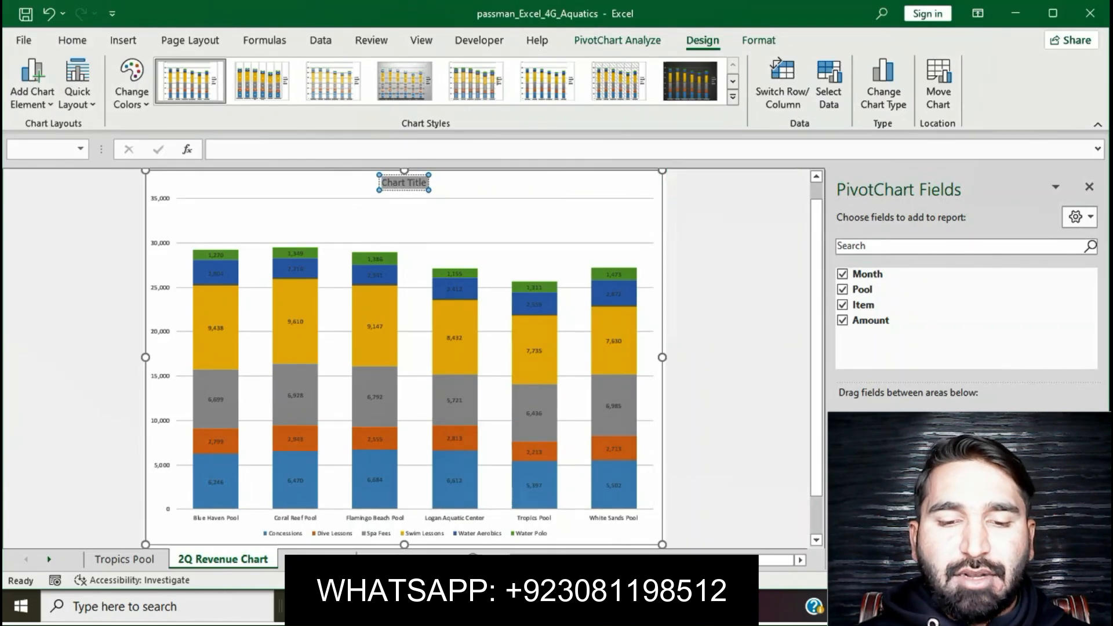
key("ctrl+v")
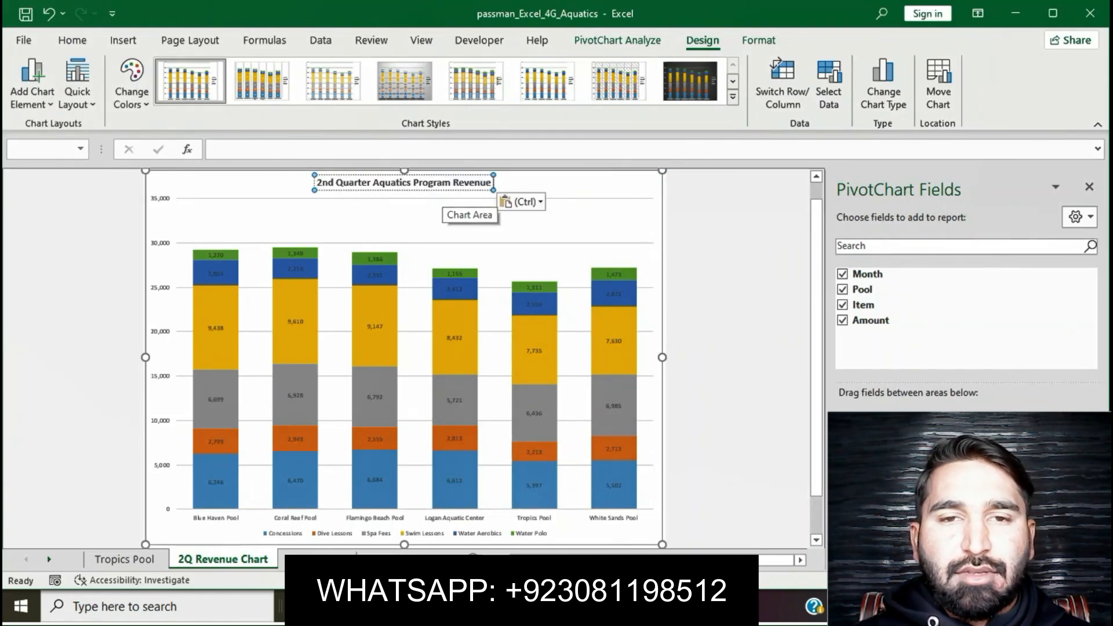
Check the footer instruction of step 7 in Word, and in Excel insert a custom footer with the file name in the left section.
key("alt+Tab")
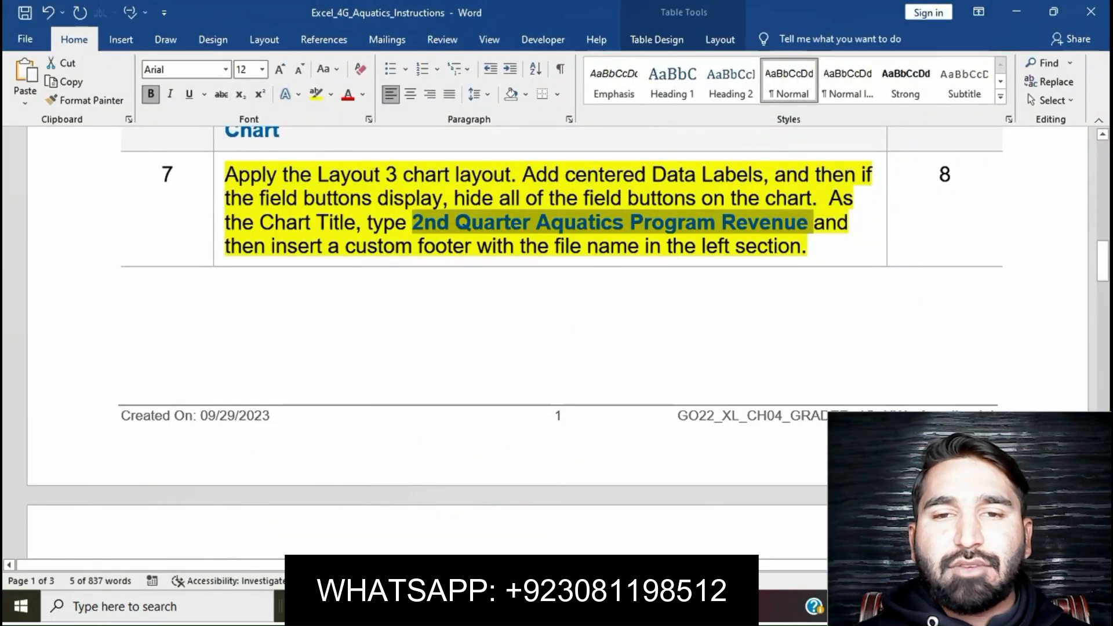
left_click(627, 246)
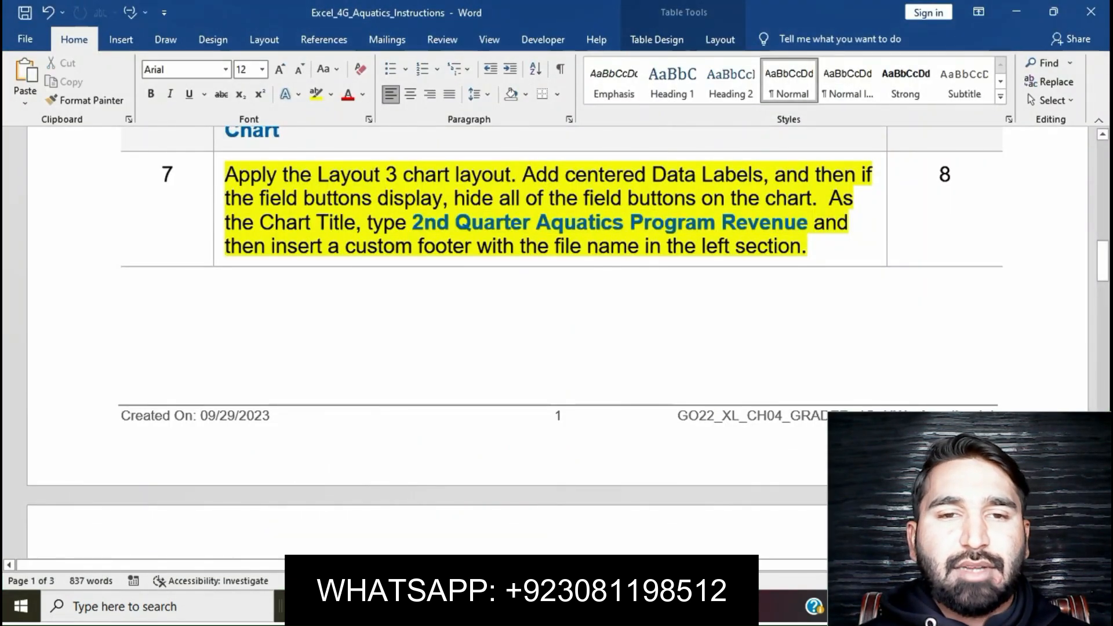
left_click_drag(815, 222, 807, 246)
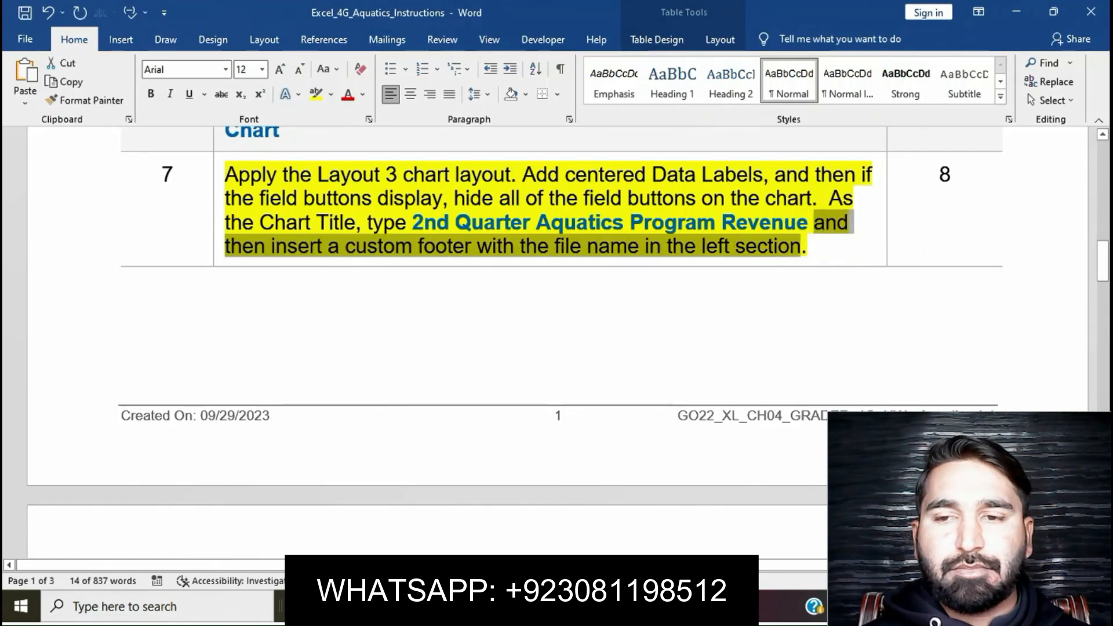
left_click(587, 606)
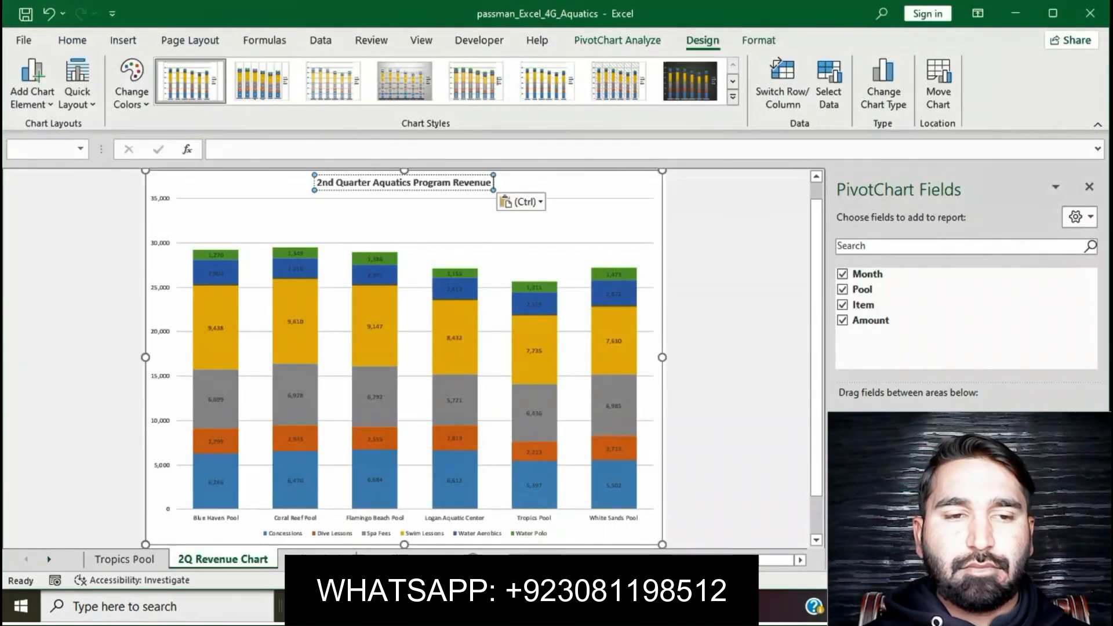
left_click(190, 40)
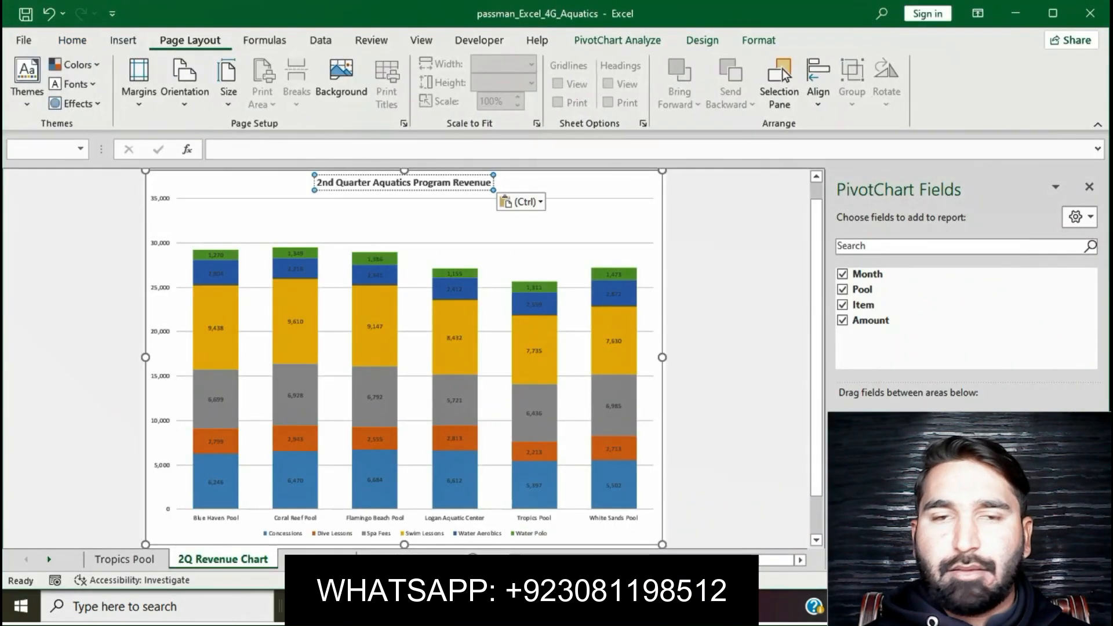
left_click(139, 81)
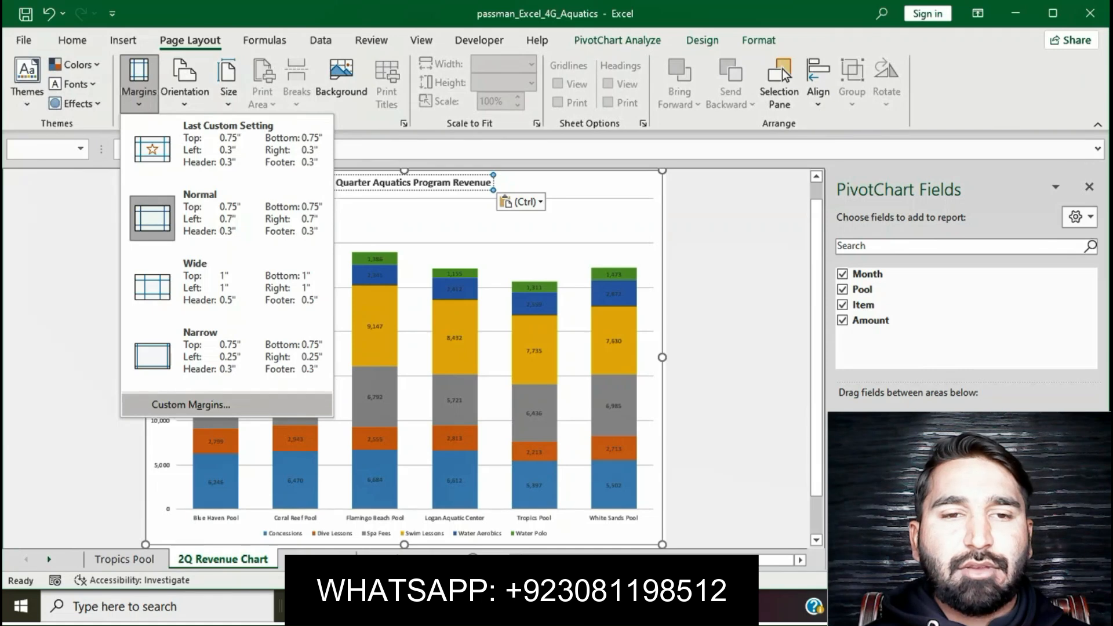
left_click(191, 404)
left_click(644, 196)
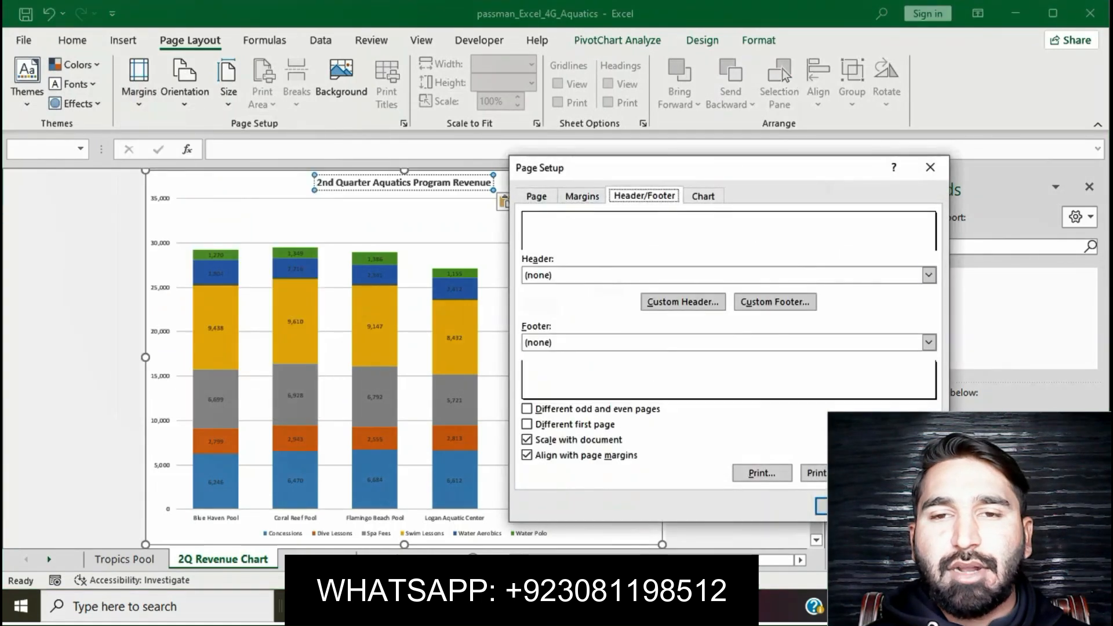
left_click(775, 301)
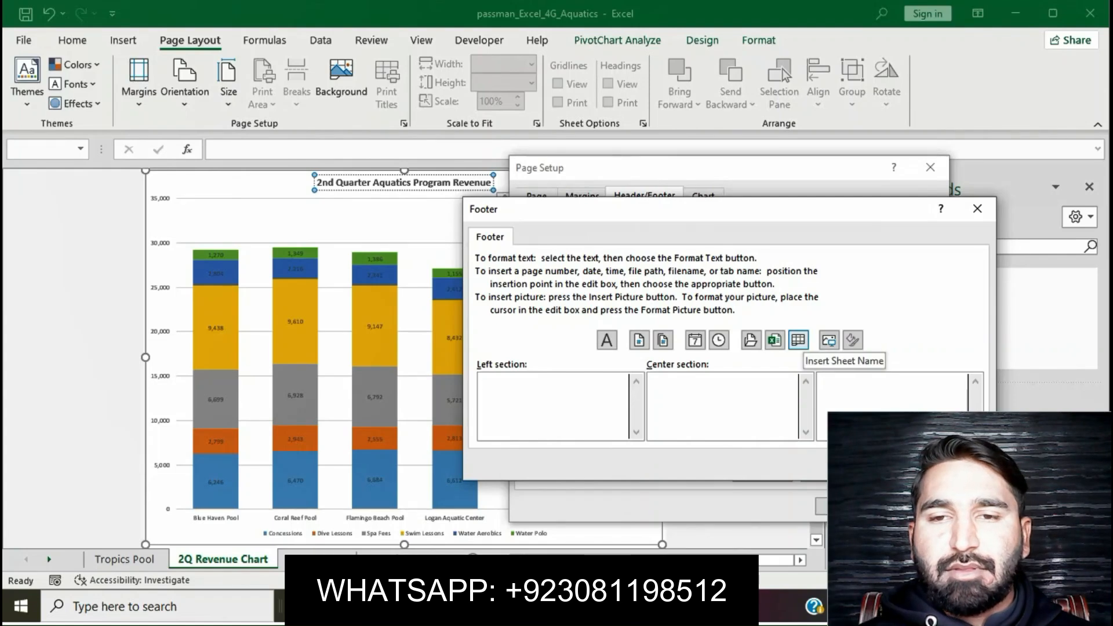
left_click(774, 340)
left_click(890, 464)
left_click(847, 506)
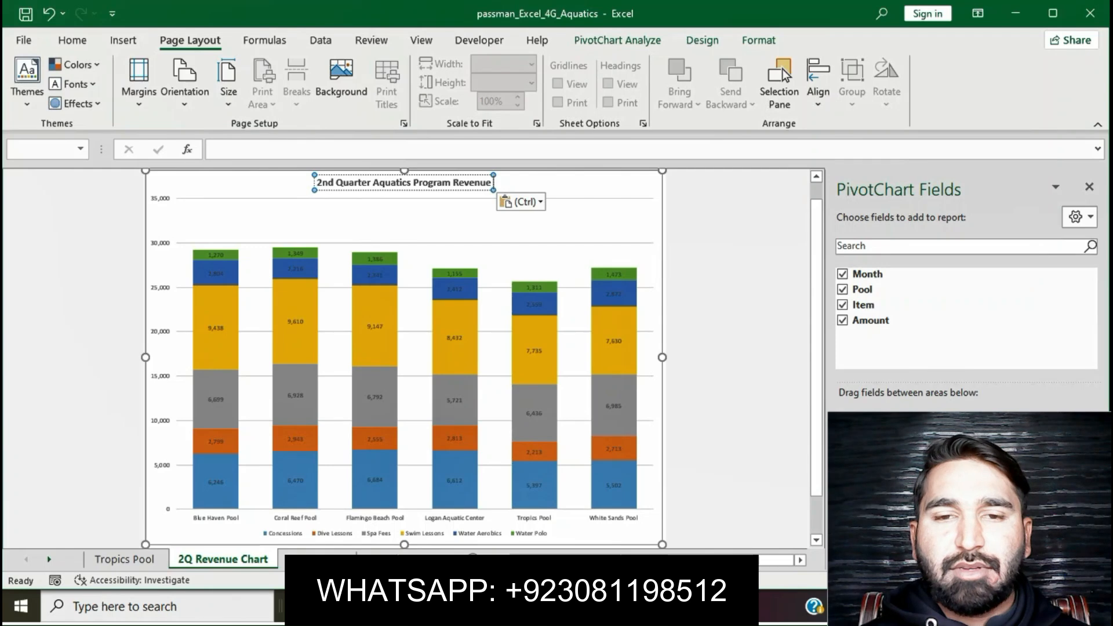